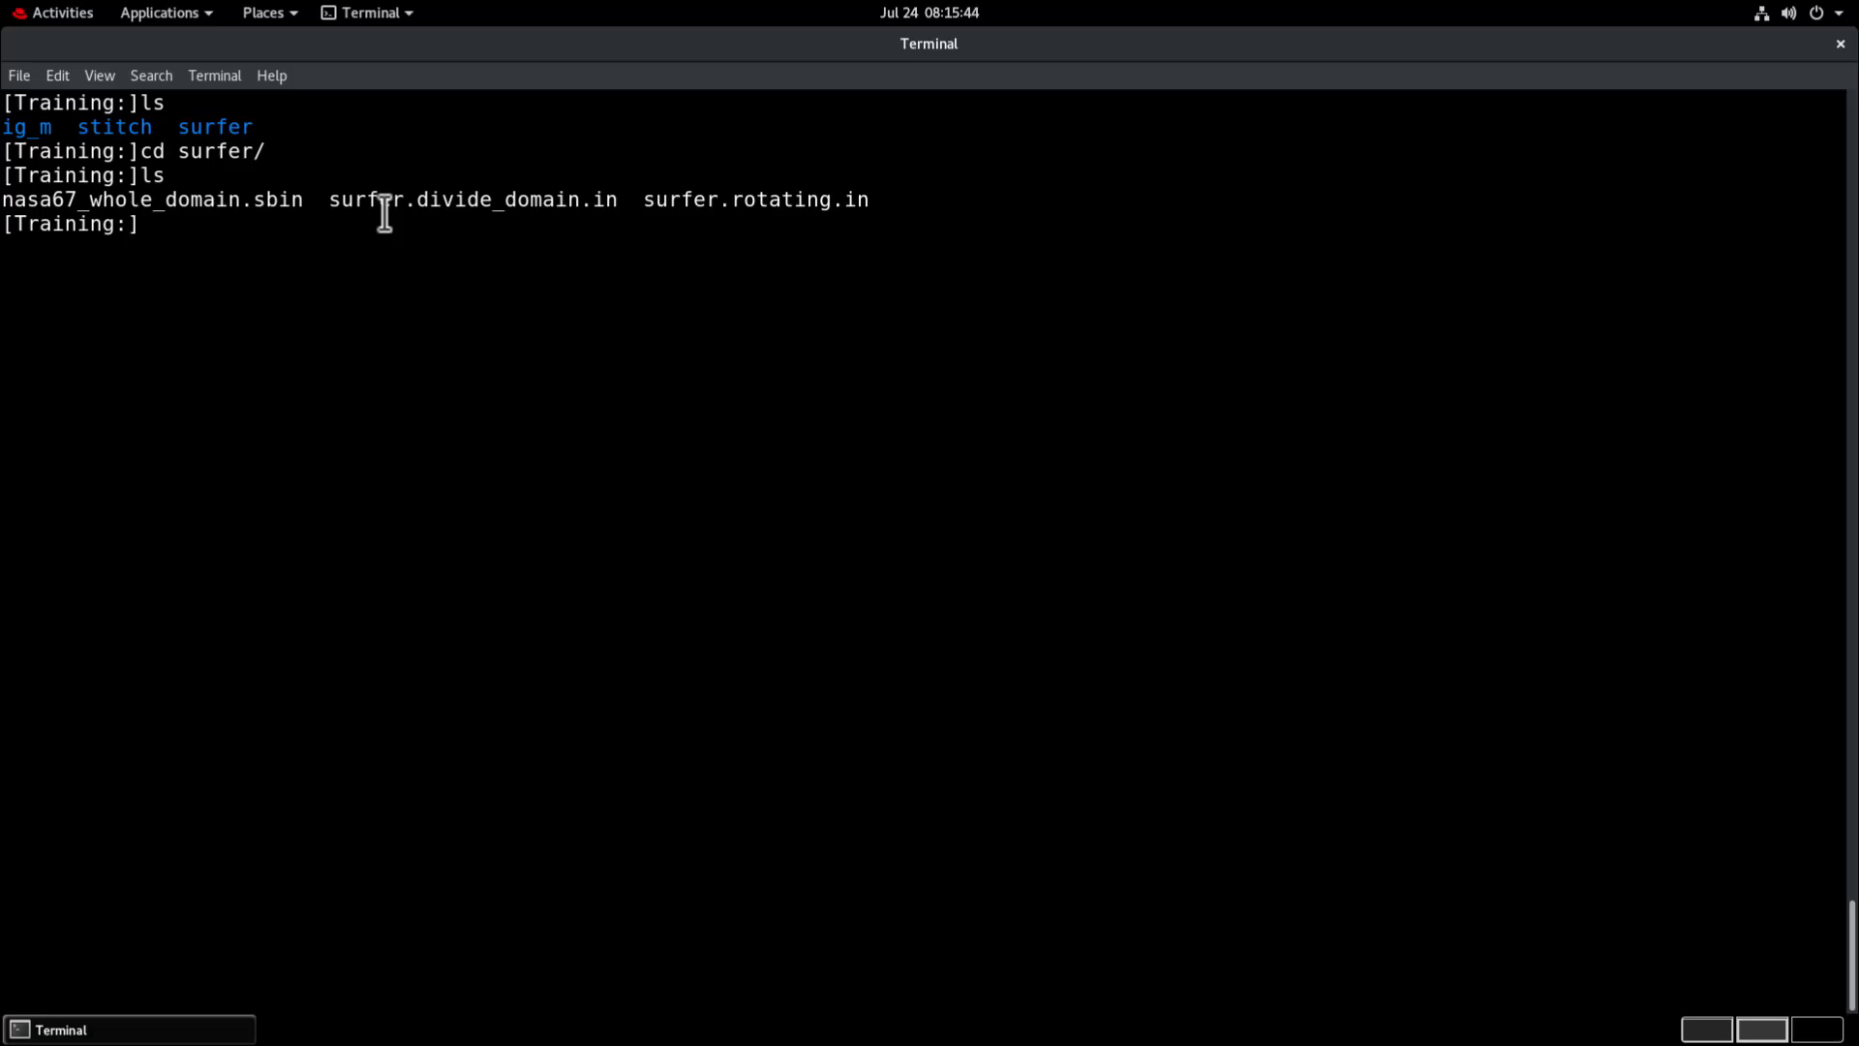
# Open the surfer journal file surfer.divide_domain.in in vi.
pyautogui.write('vi sur')
pyautogui.press('Tab')
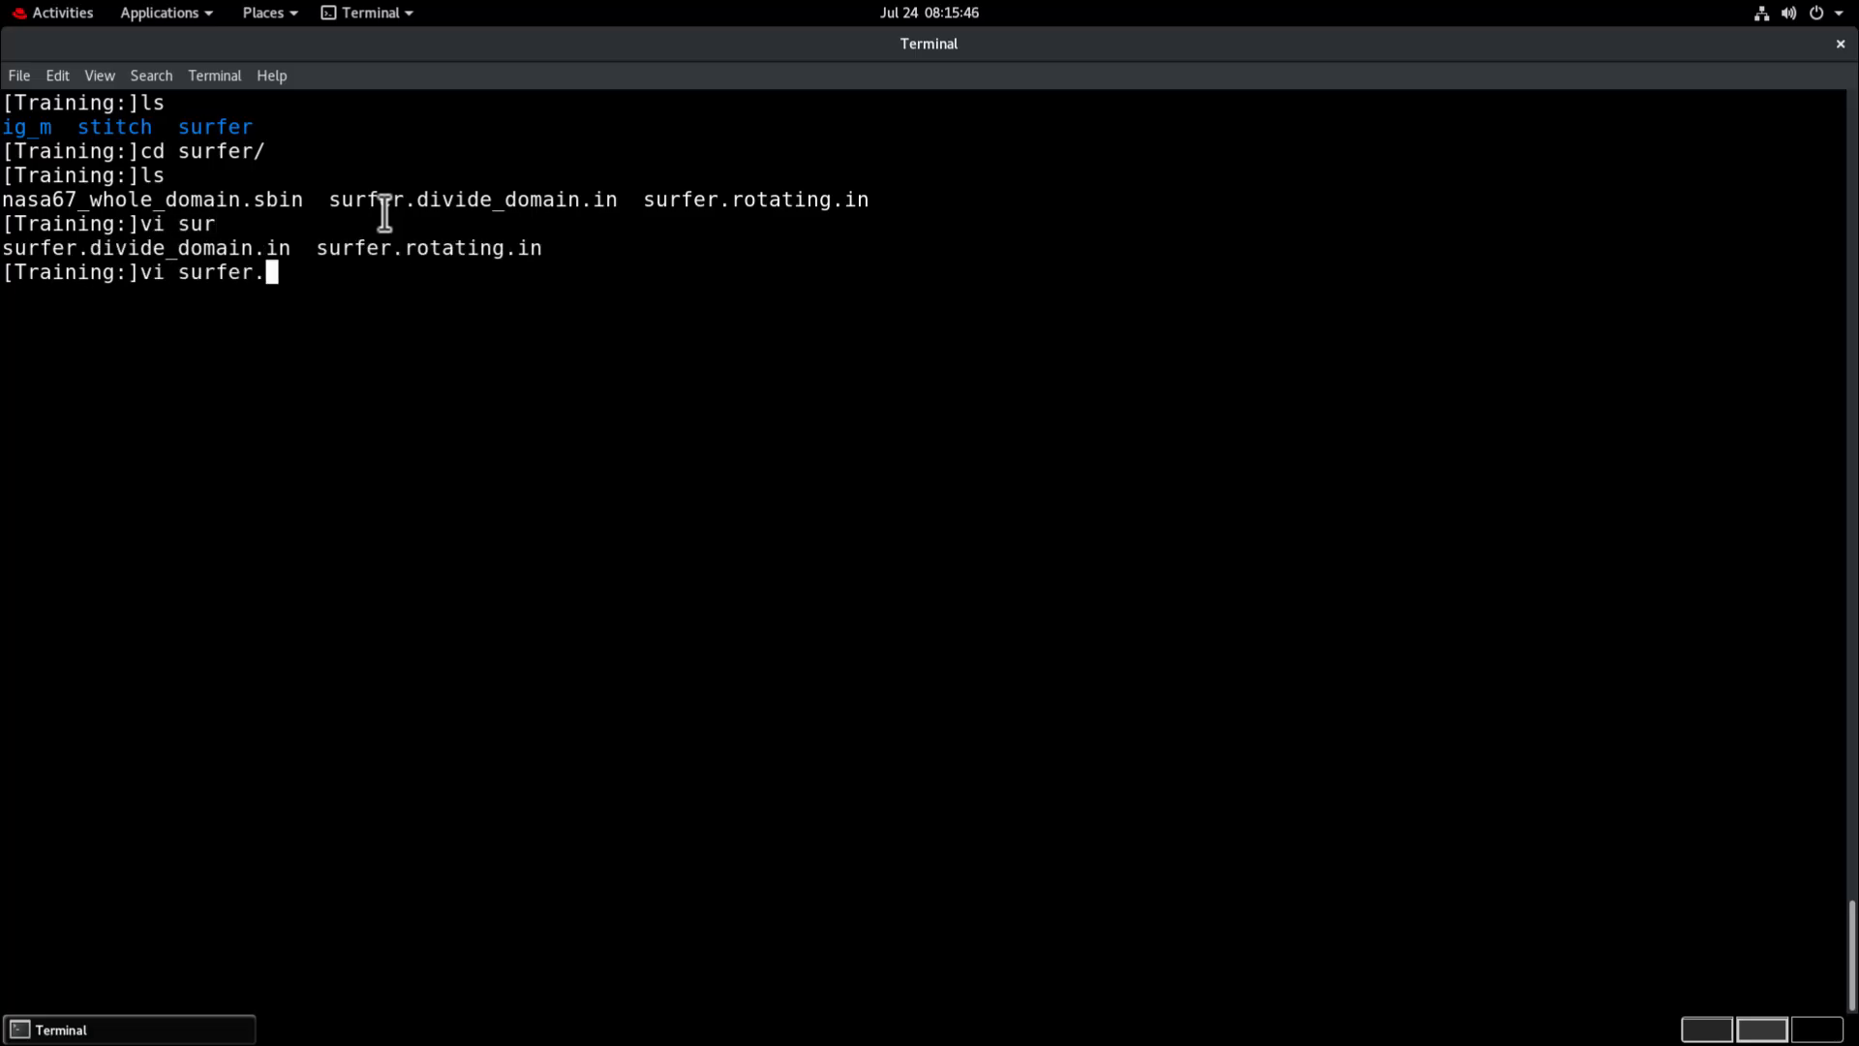
pyautogui.write('d')
pyautogui.press('Tab')
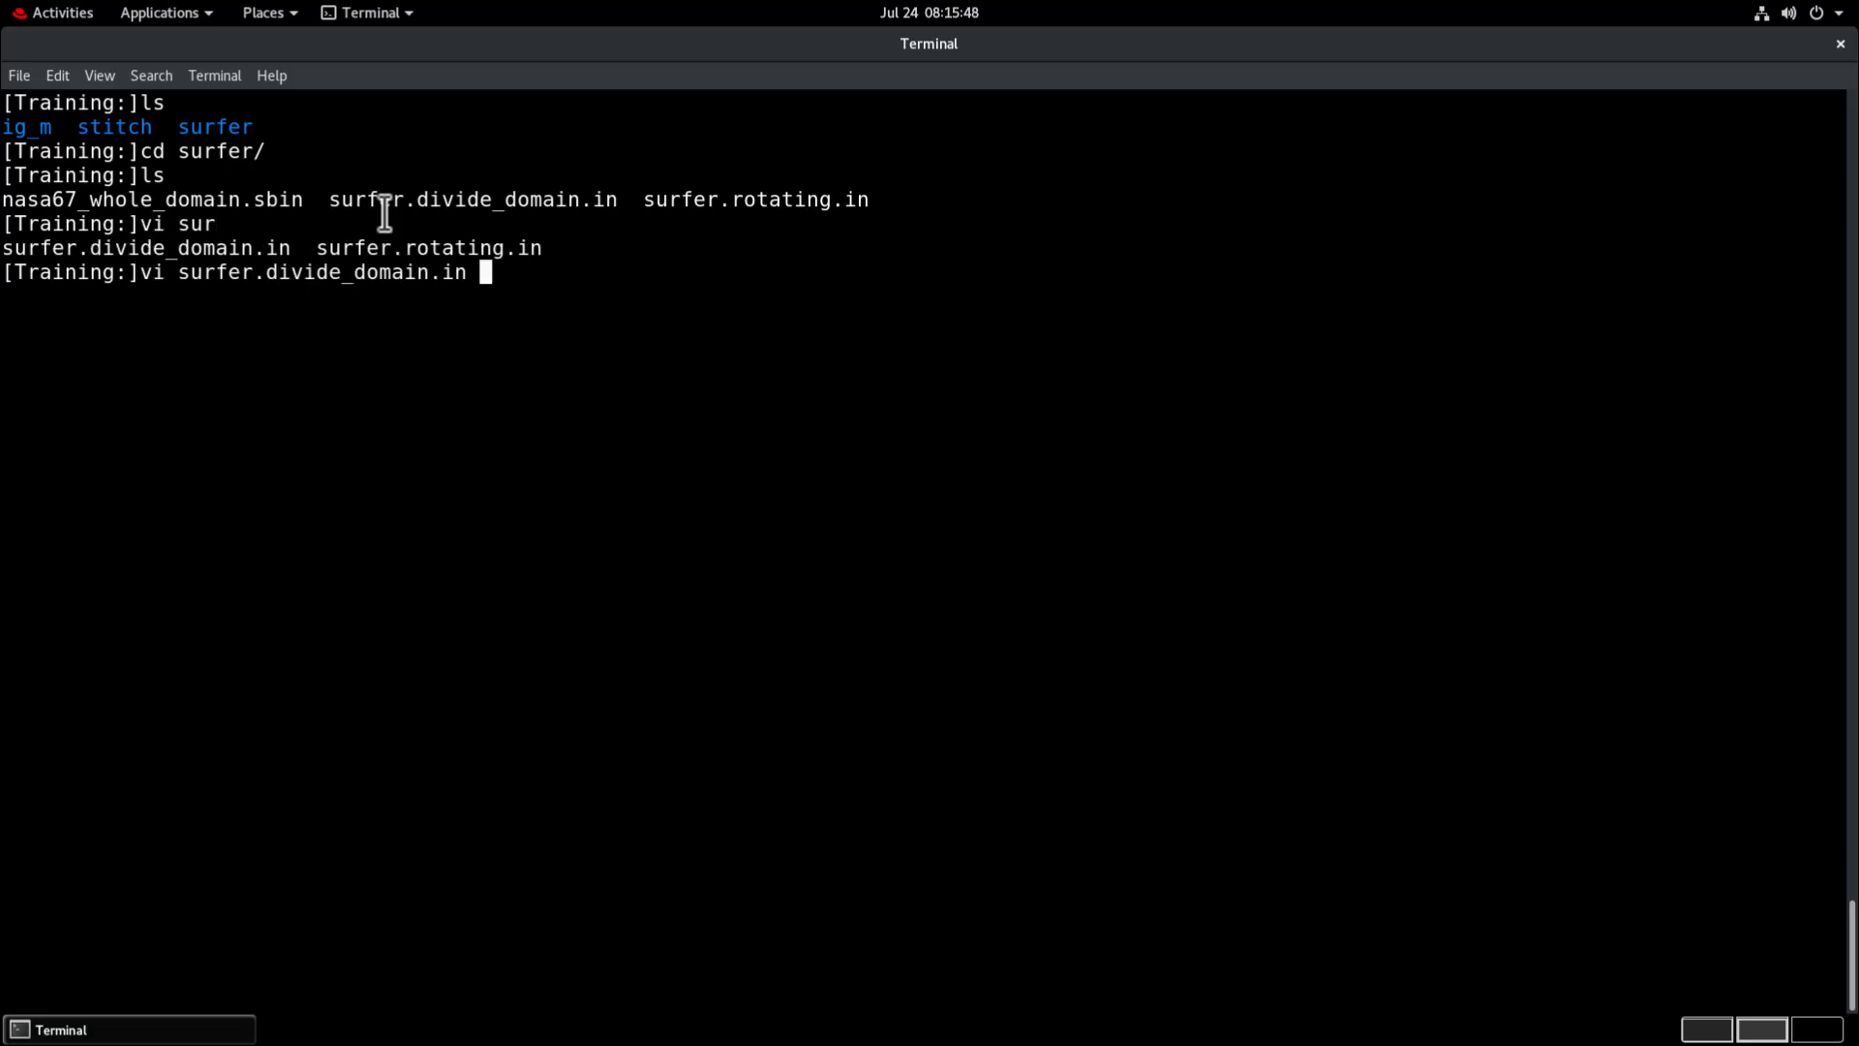
pyautogui.press('Return')
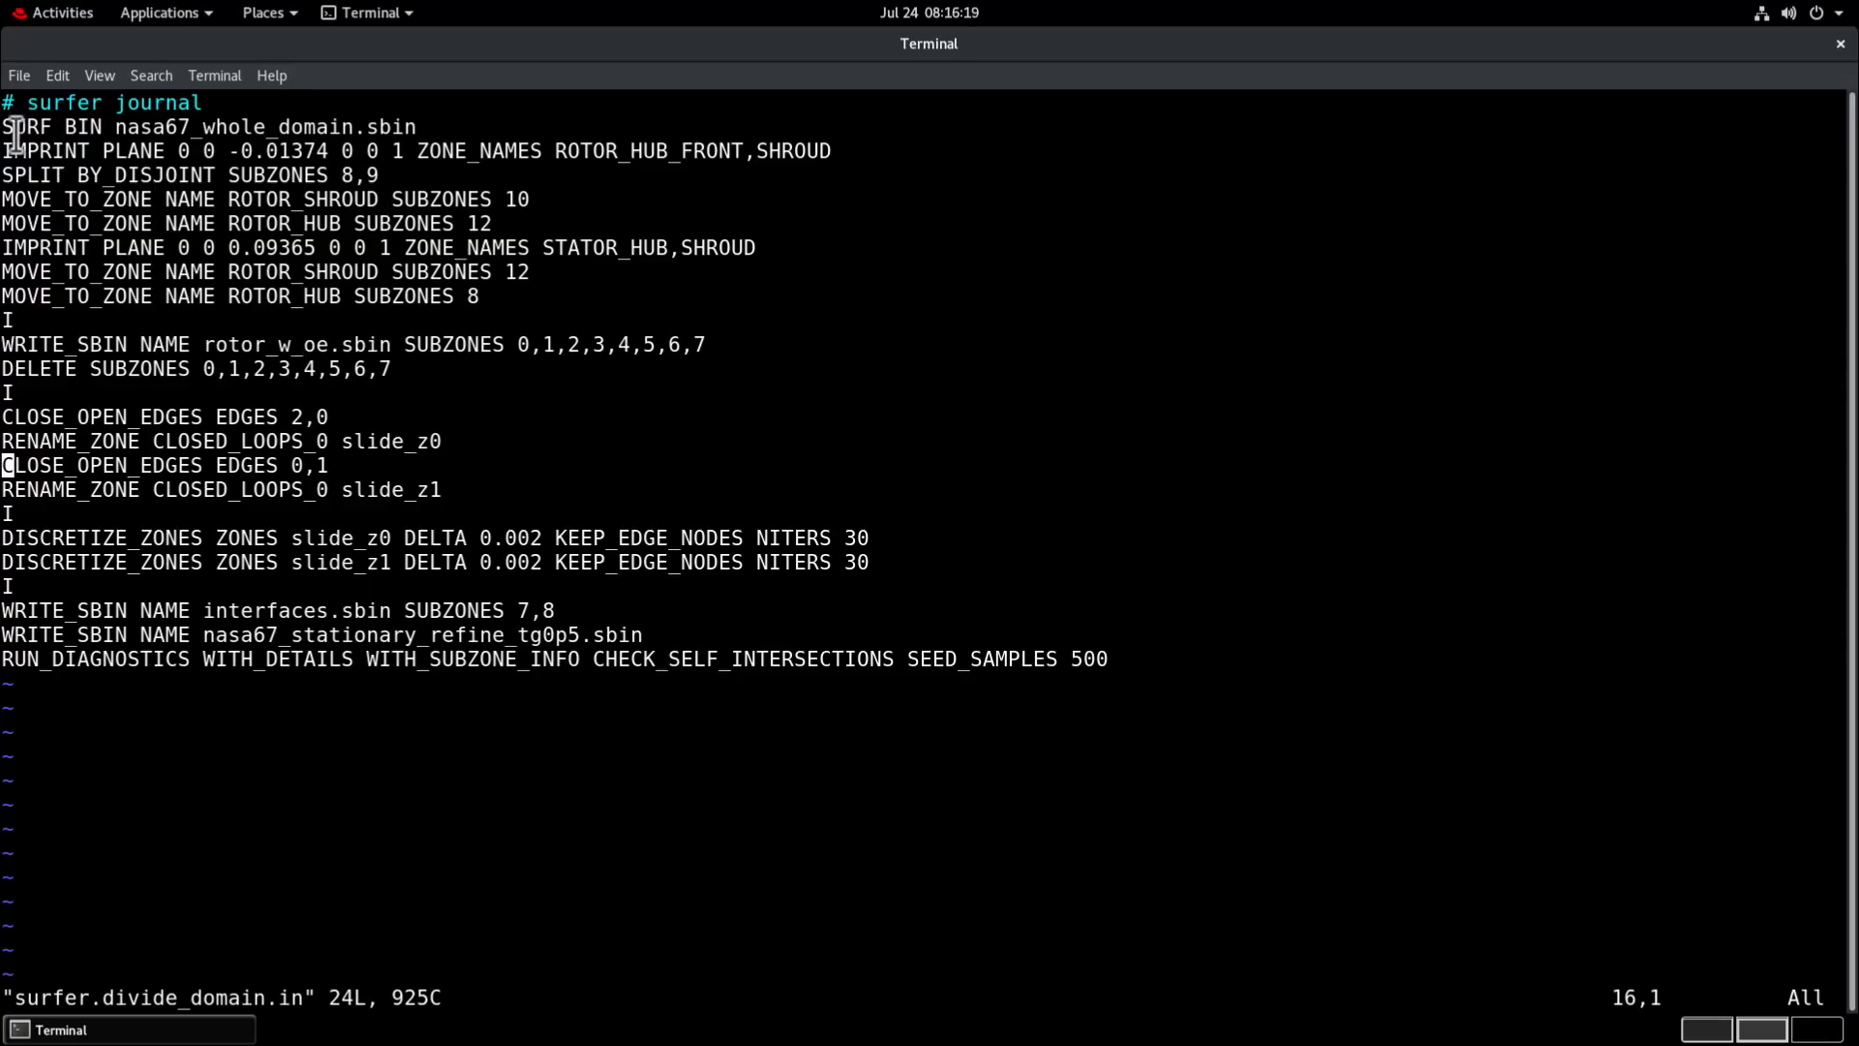
# Review the journal's surface import, plane imprint, rotor export and deletion, edge closing, zone discretization and output commands, and write and quit the file.
pyautogui.moveTo(7, 127); pyautogui.dragTo(416, 126)
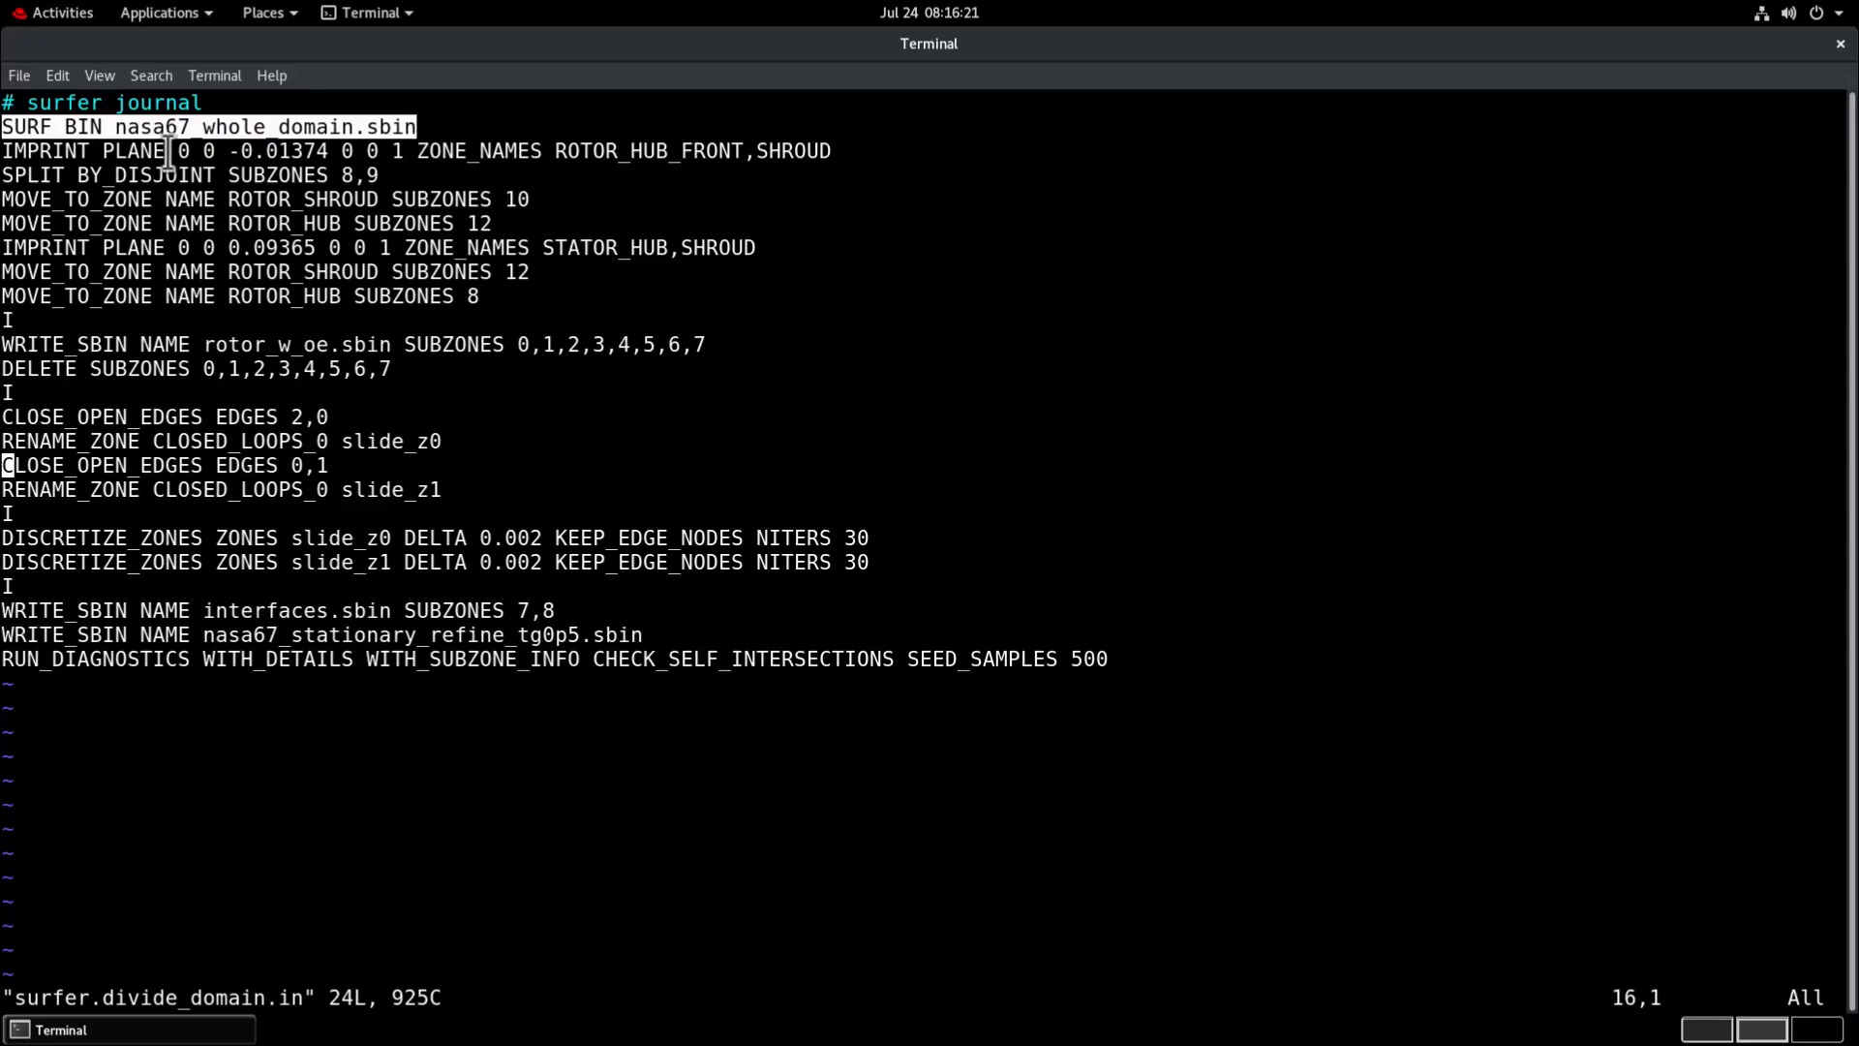
pyautogui.moveTo(31, 152); pyautogui.dragTo(122, 152)
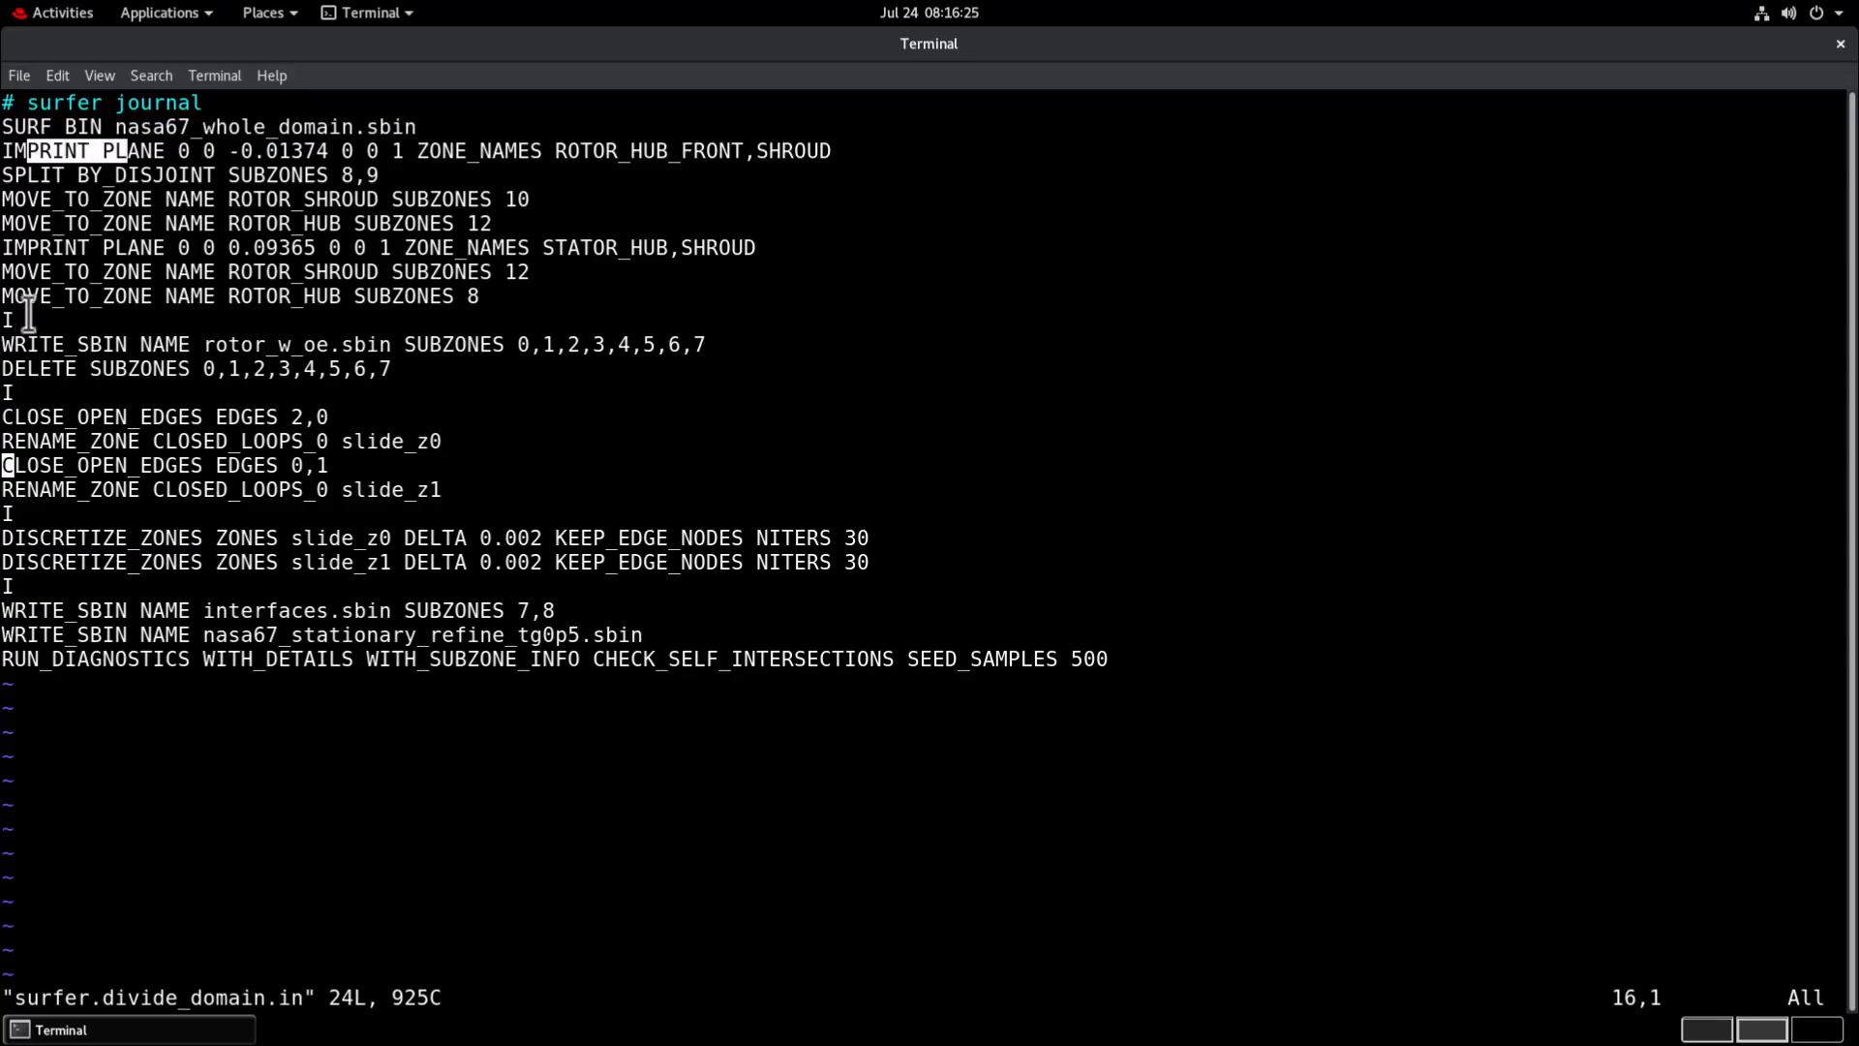
pyautogui.moveTo(4, 344); pyautogui.dragTo(298, 371)
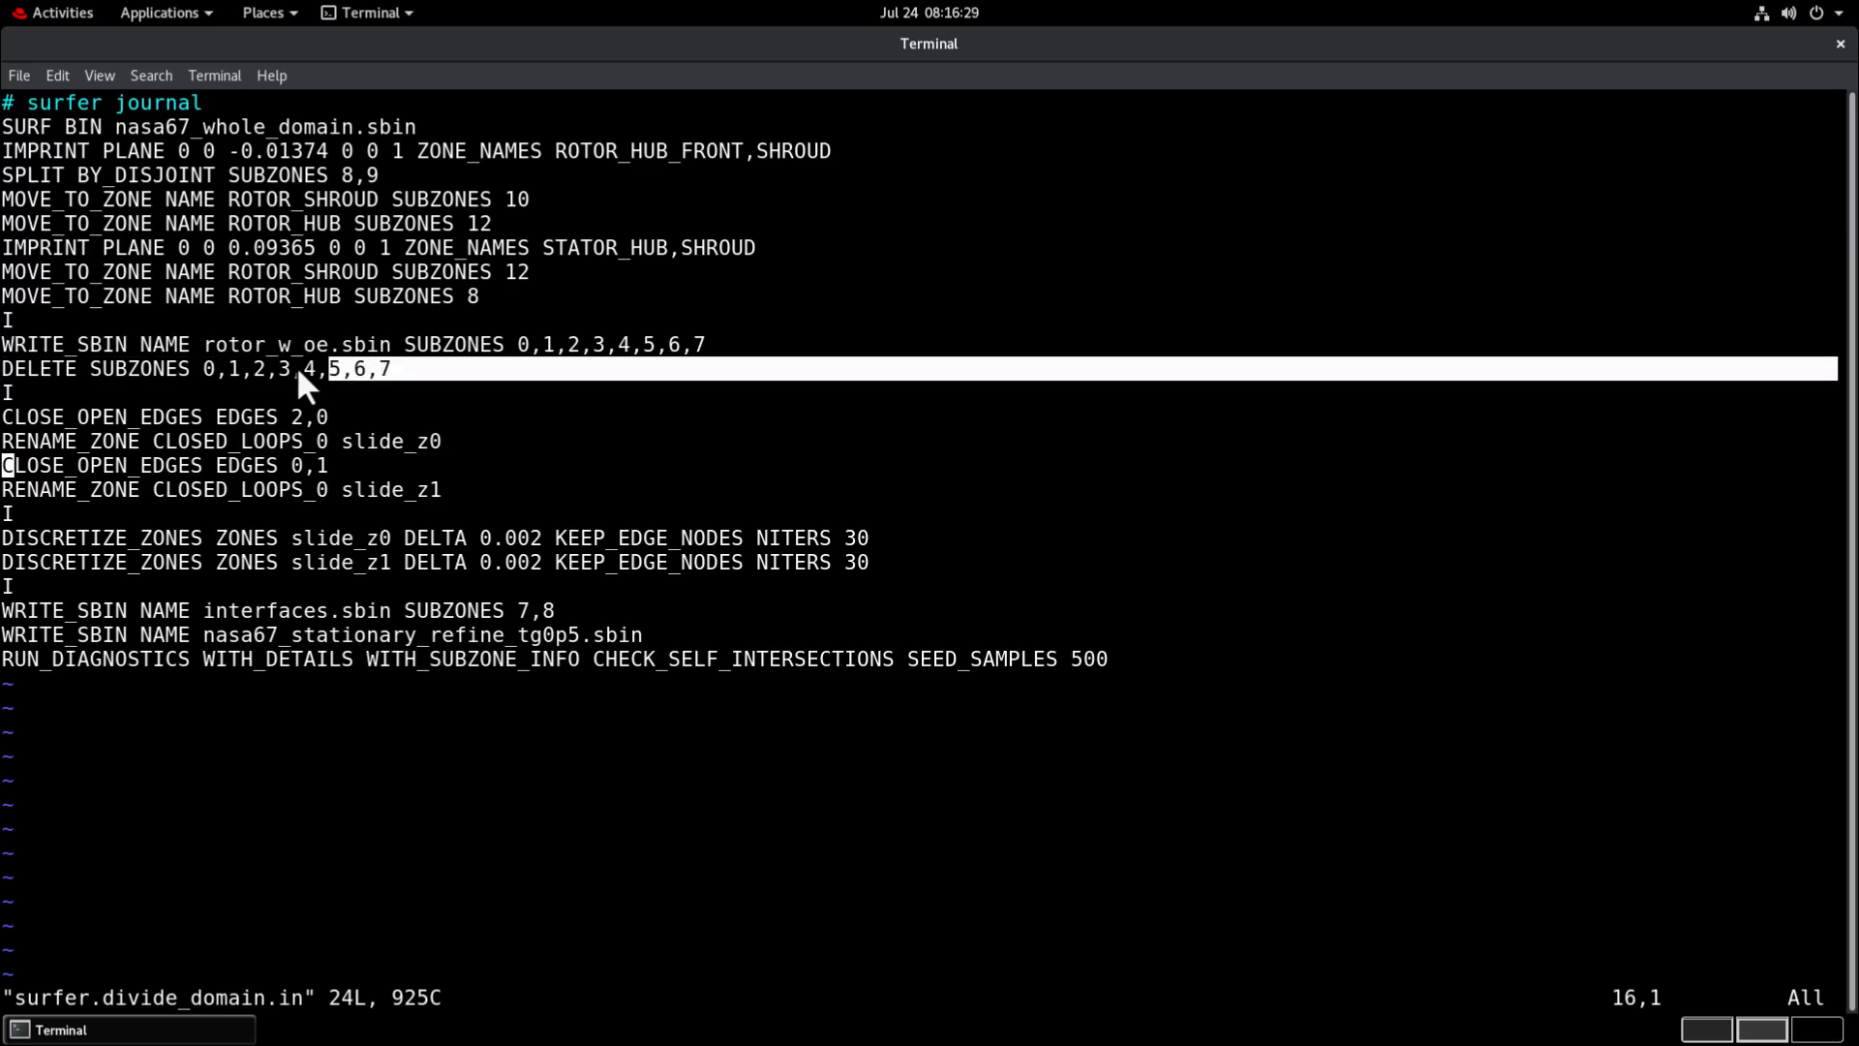
pyautogui.moveTo(8, 416); pyautogui.dragTo(118, 416)
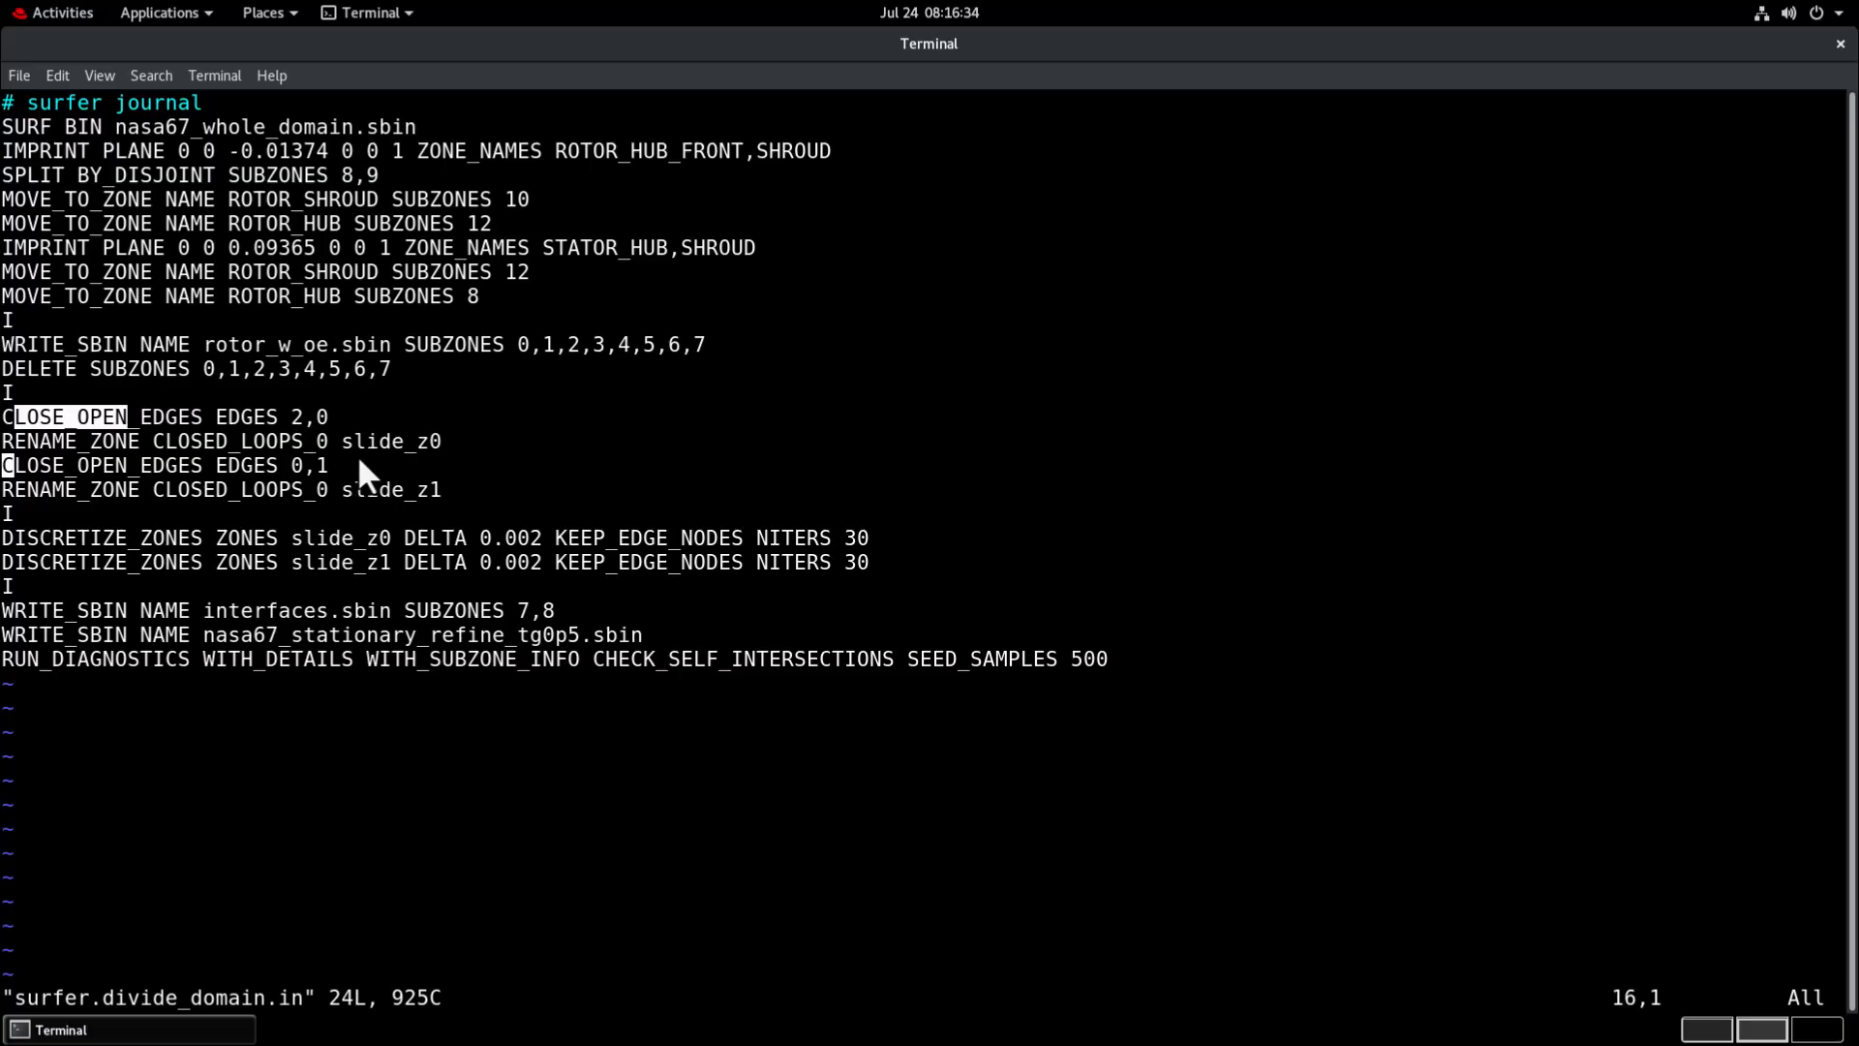
pyautogui.moveTo(344, 491); pyautogui.dragTo(403, 491)
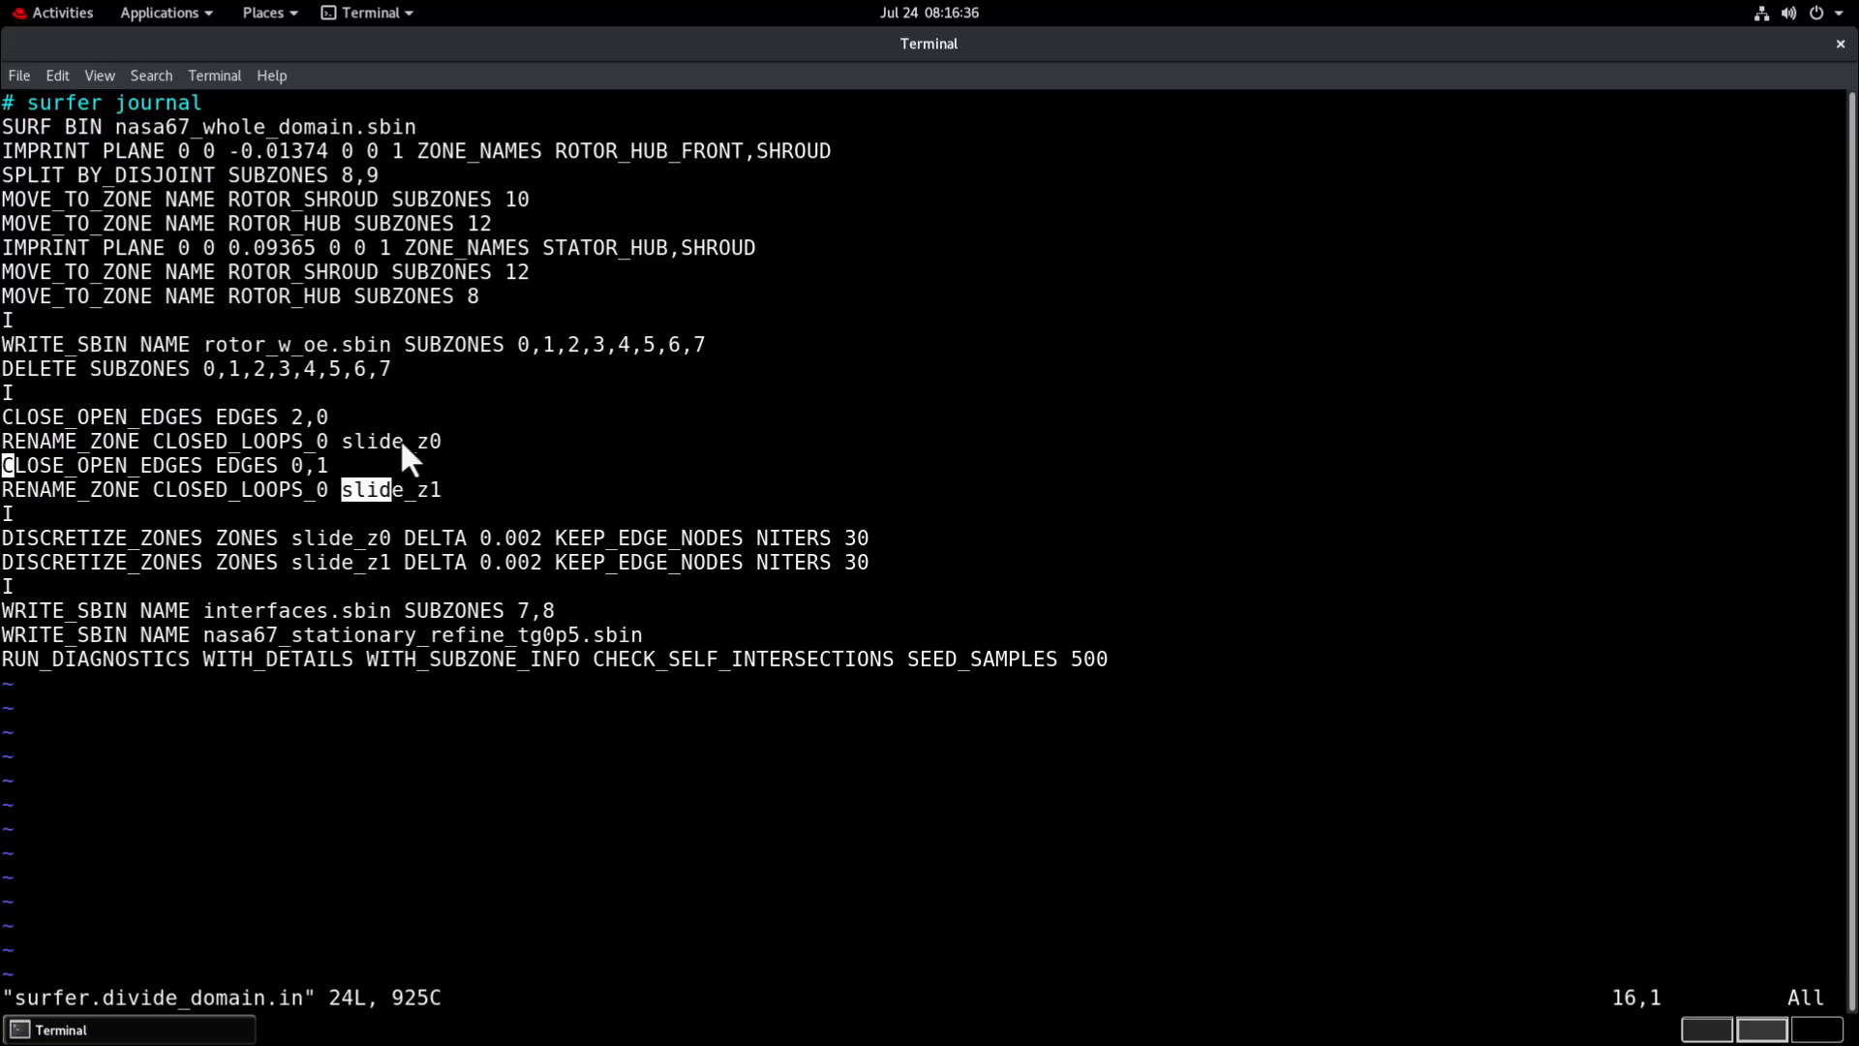
pyautogui.moveTo(89, 537); pyautogui.dragTo(253, 539)
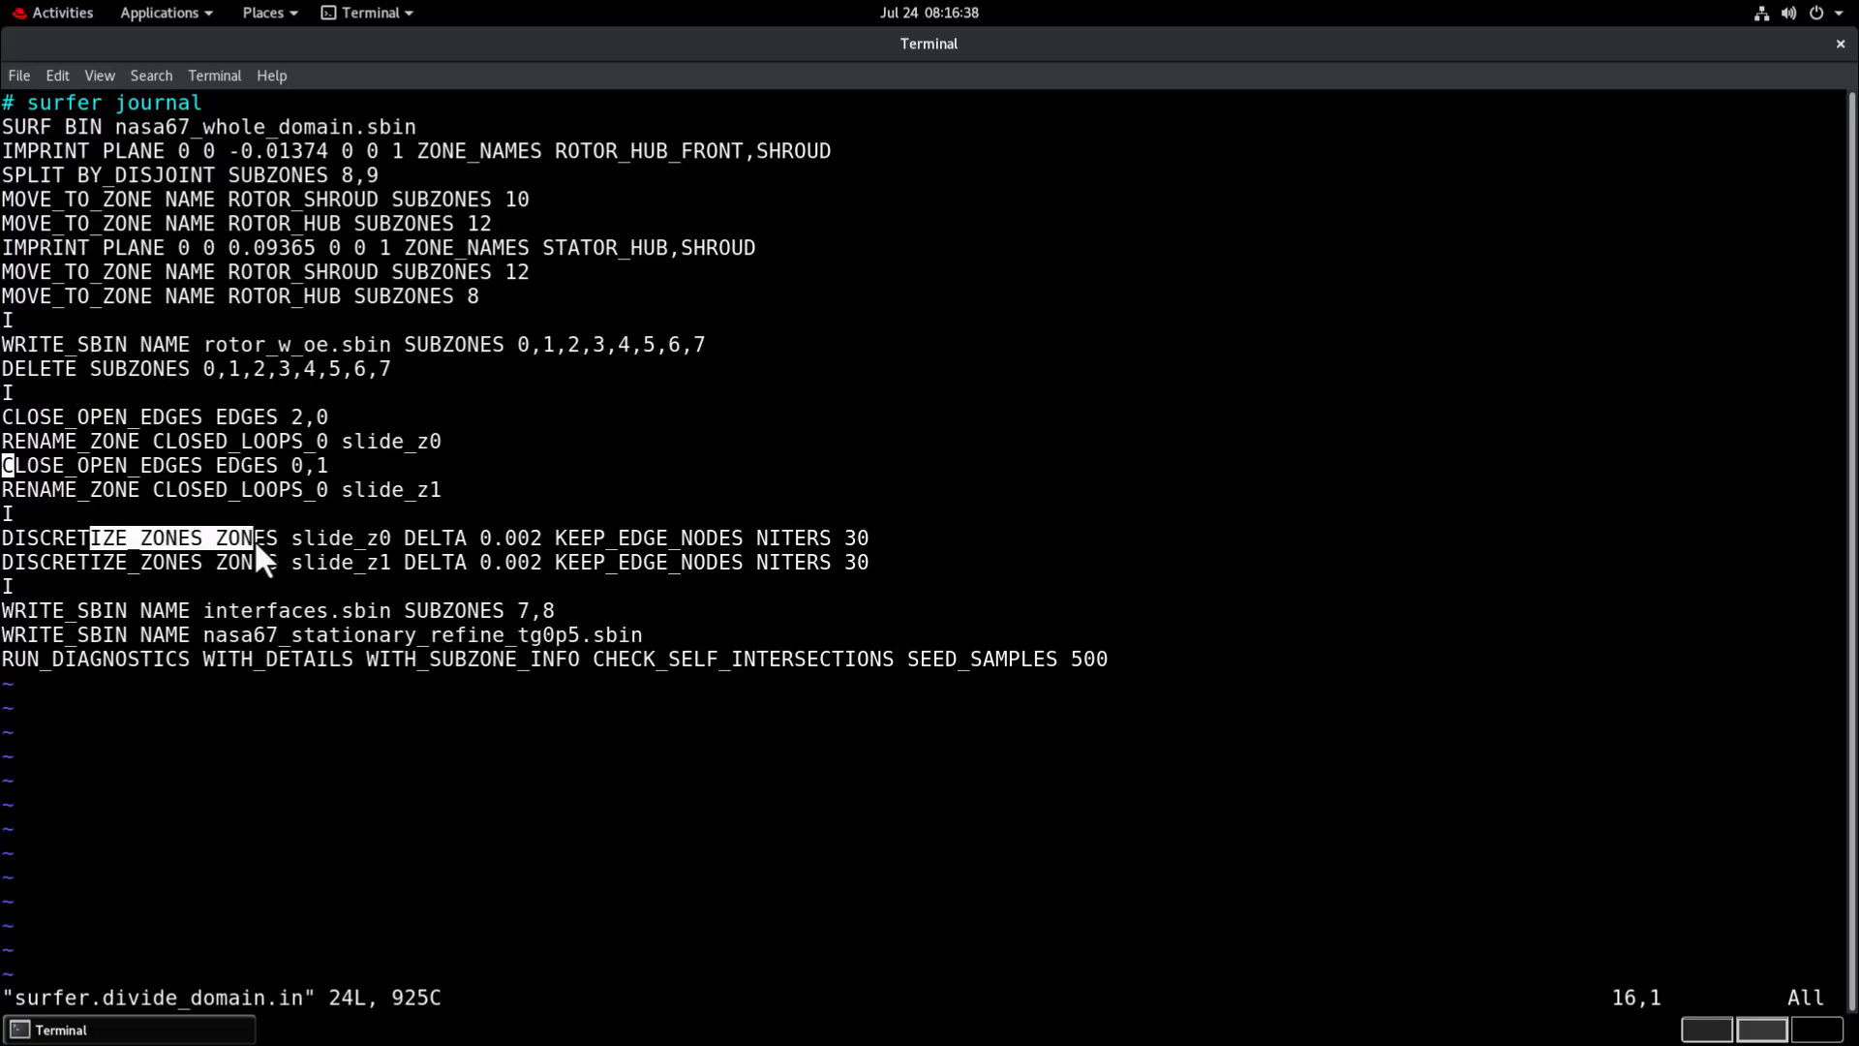
pyautogui.moveTo(207, 610); pyautogui.dragTo(375, 610)
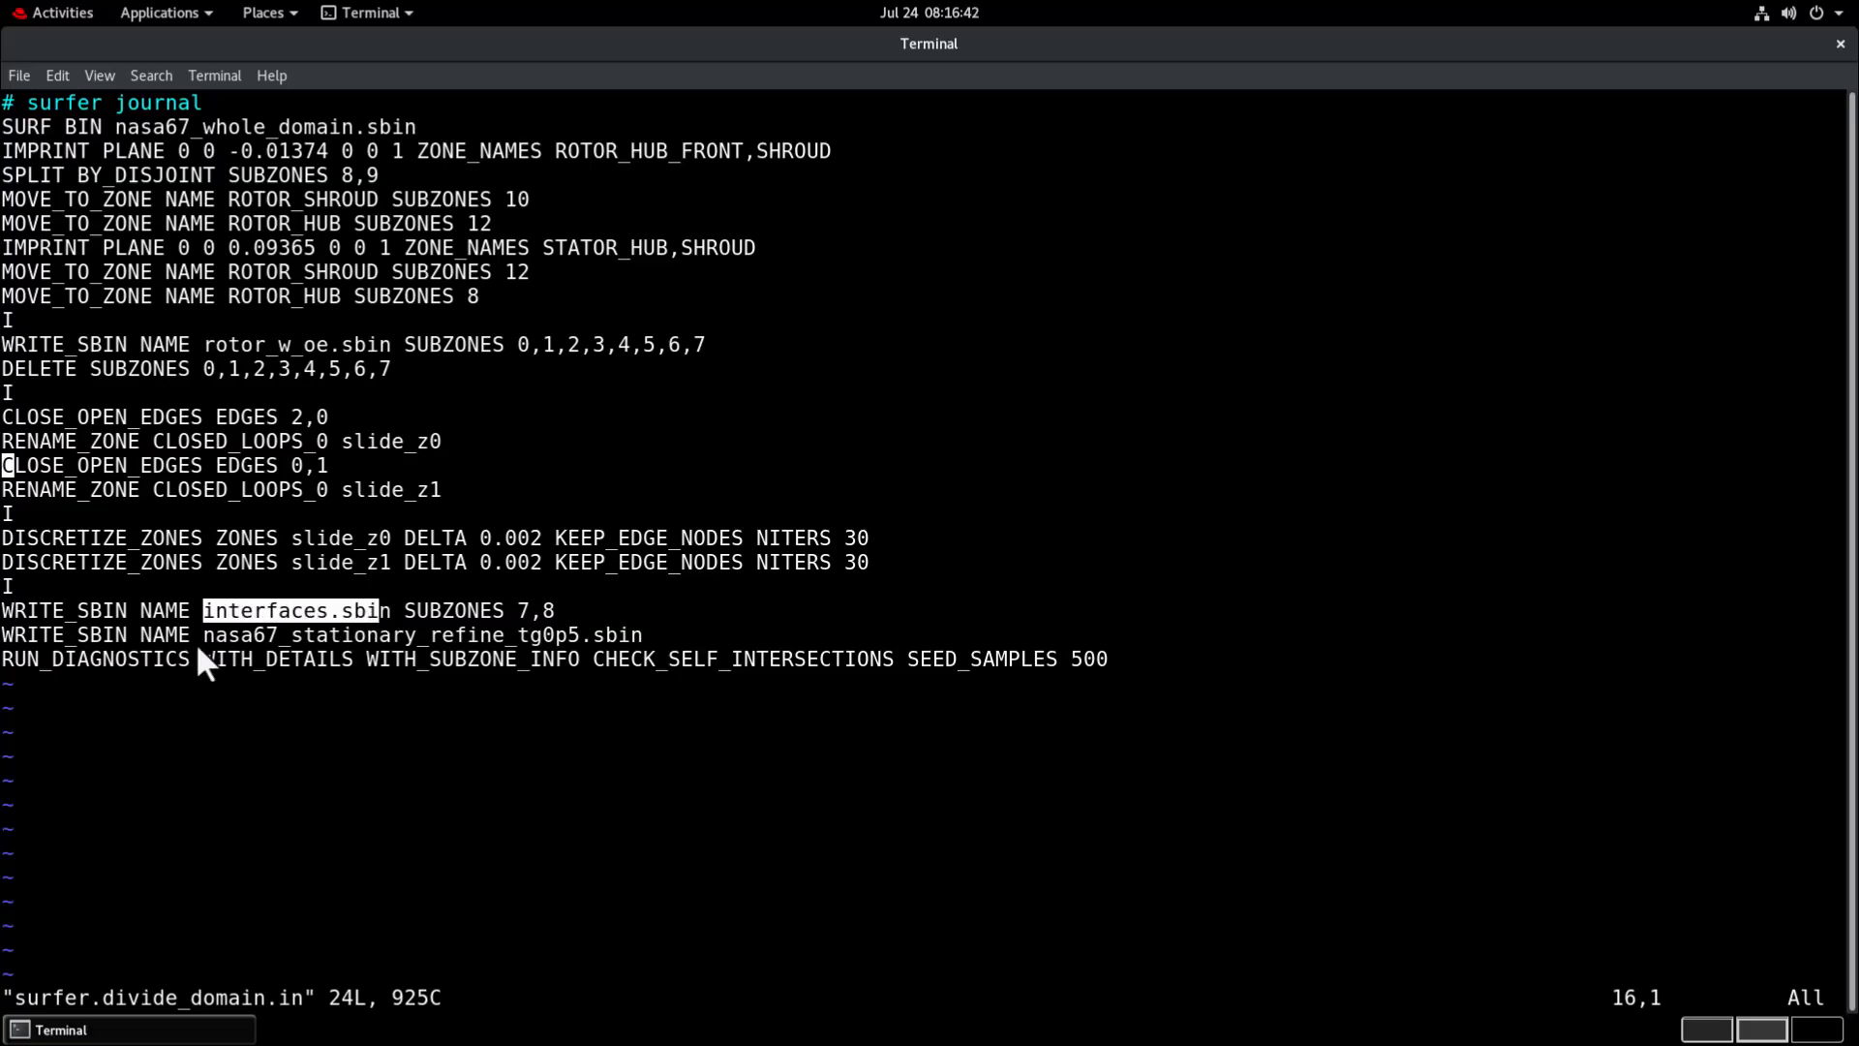
pyautogui.moveTo(192, 641); pyautogui.dragTo(648, 636)
pyautogui.click(339, 550)
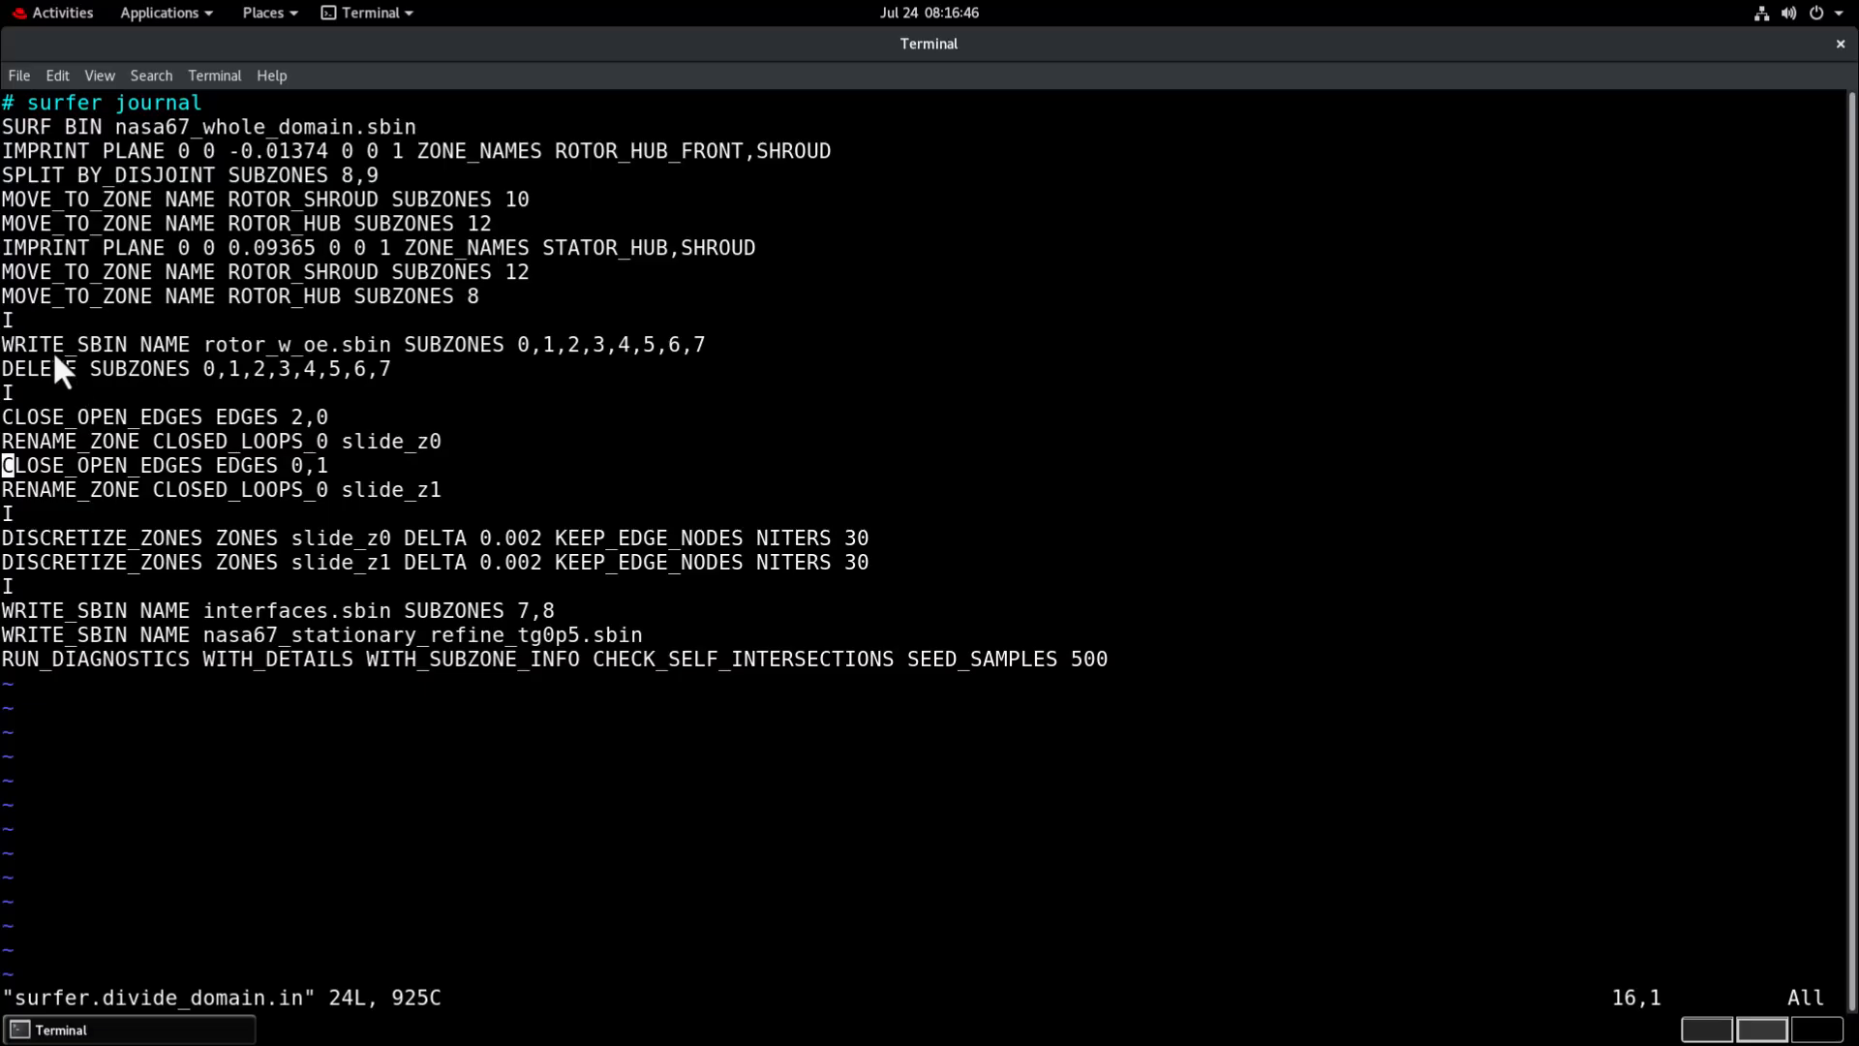
pyautogui.tripleClick(12, 389)
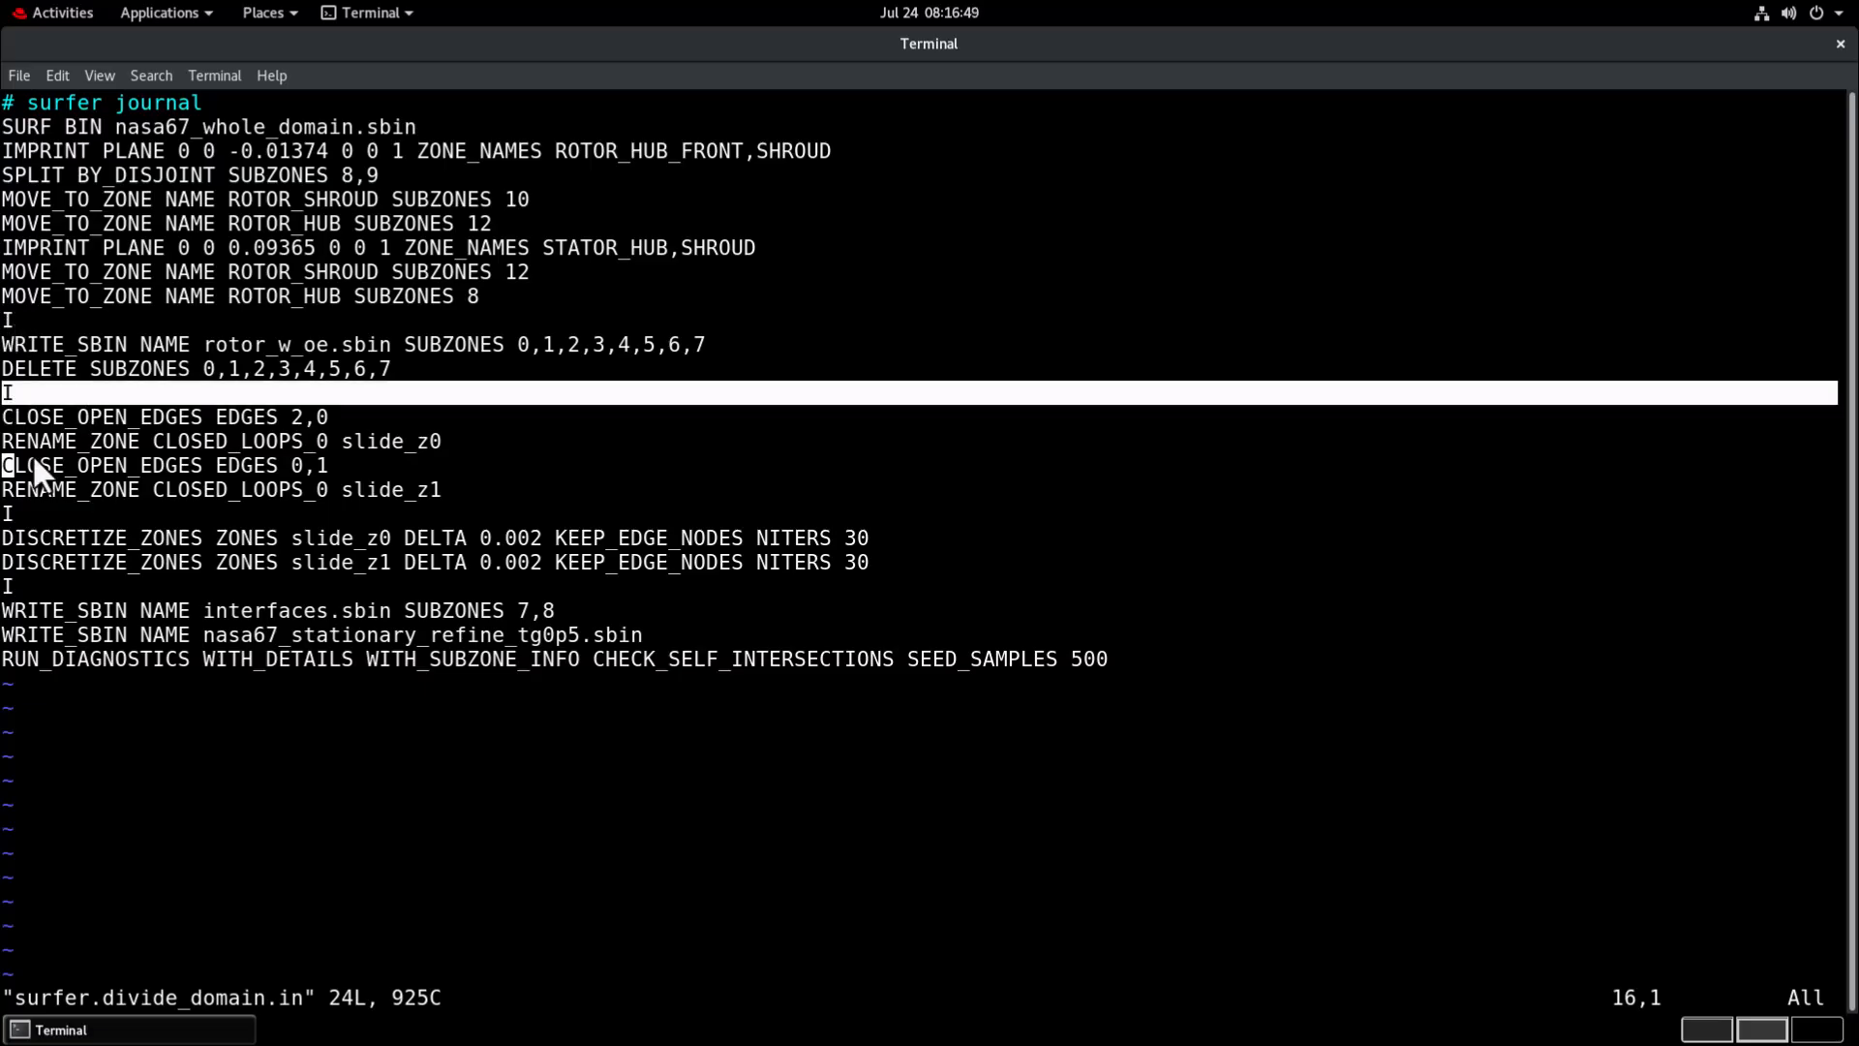
pyautogui.click(20, 508)
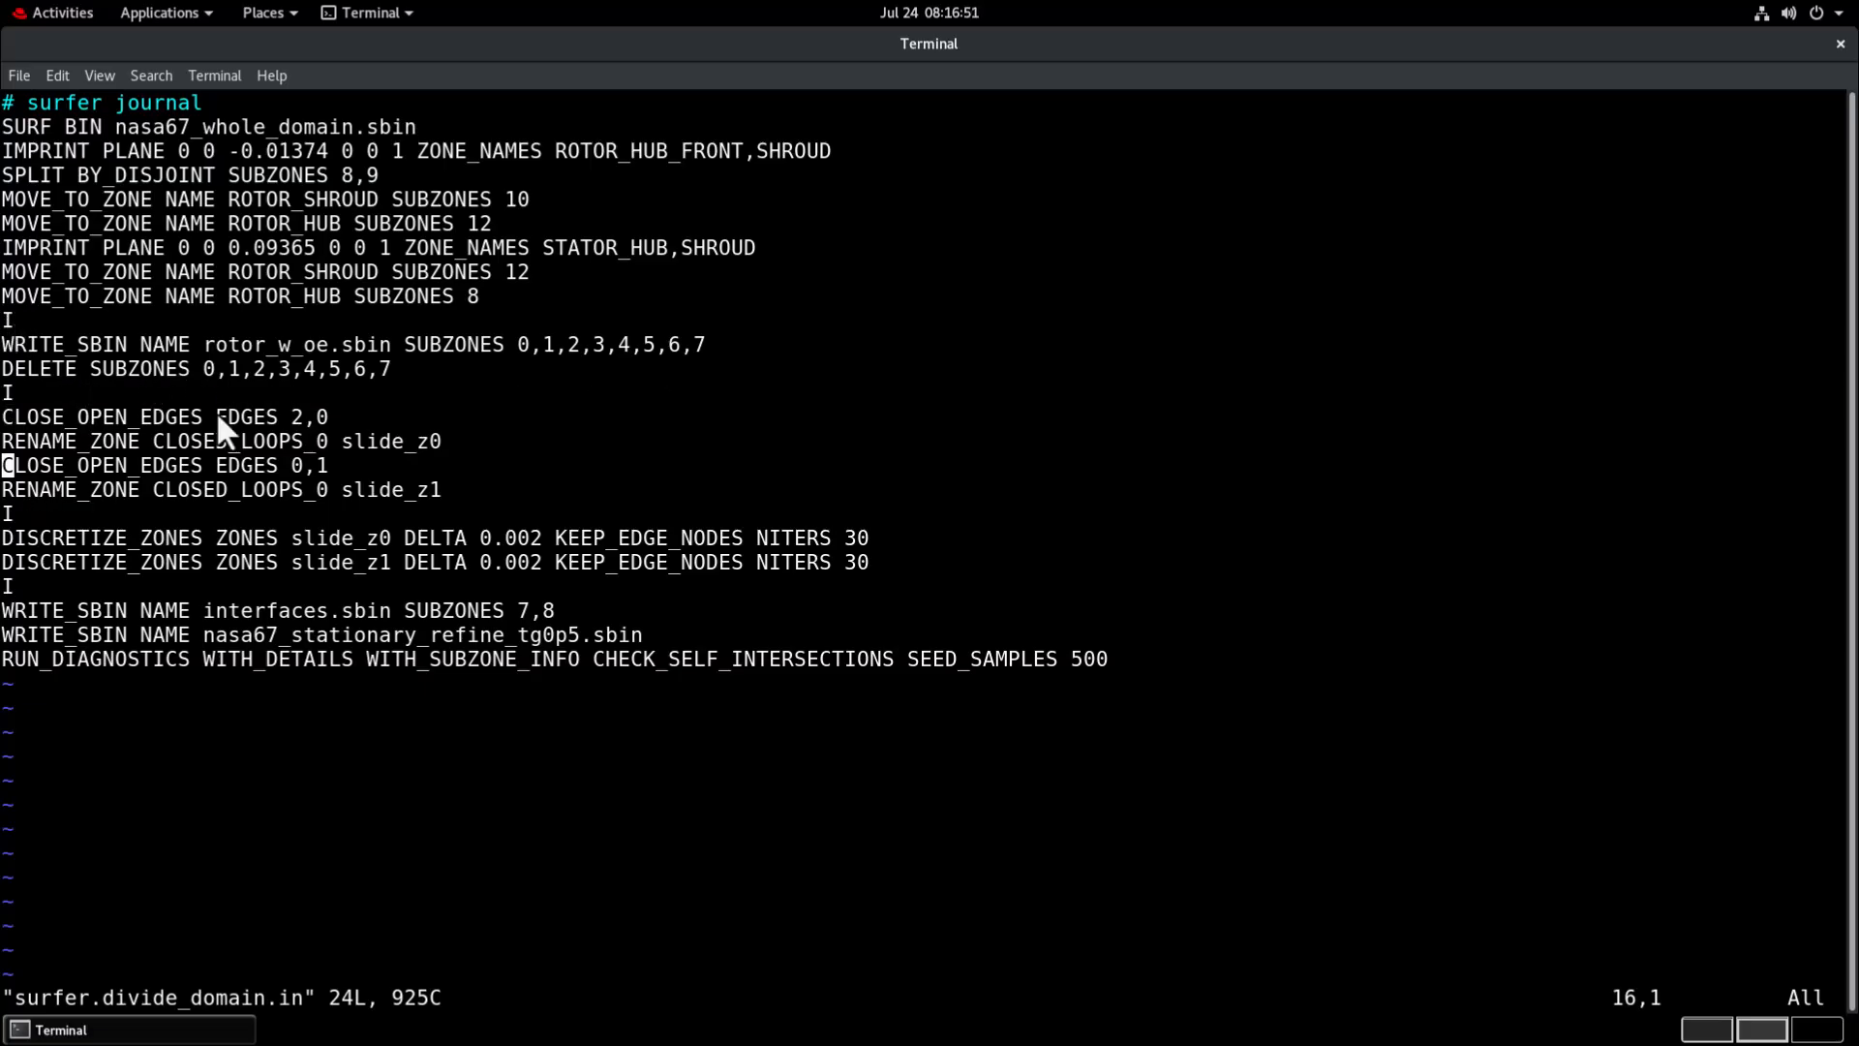
pyautogui.write(':wq')
pyautogui.press('Return')
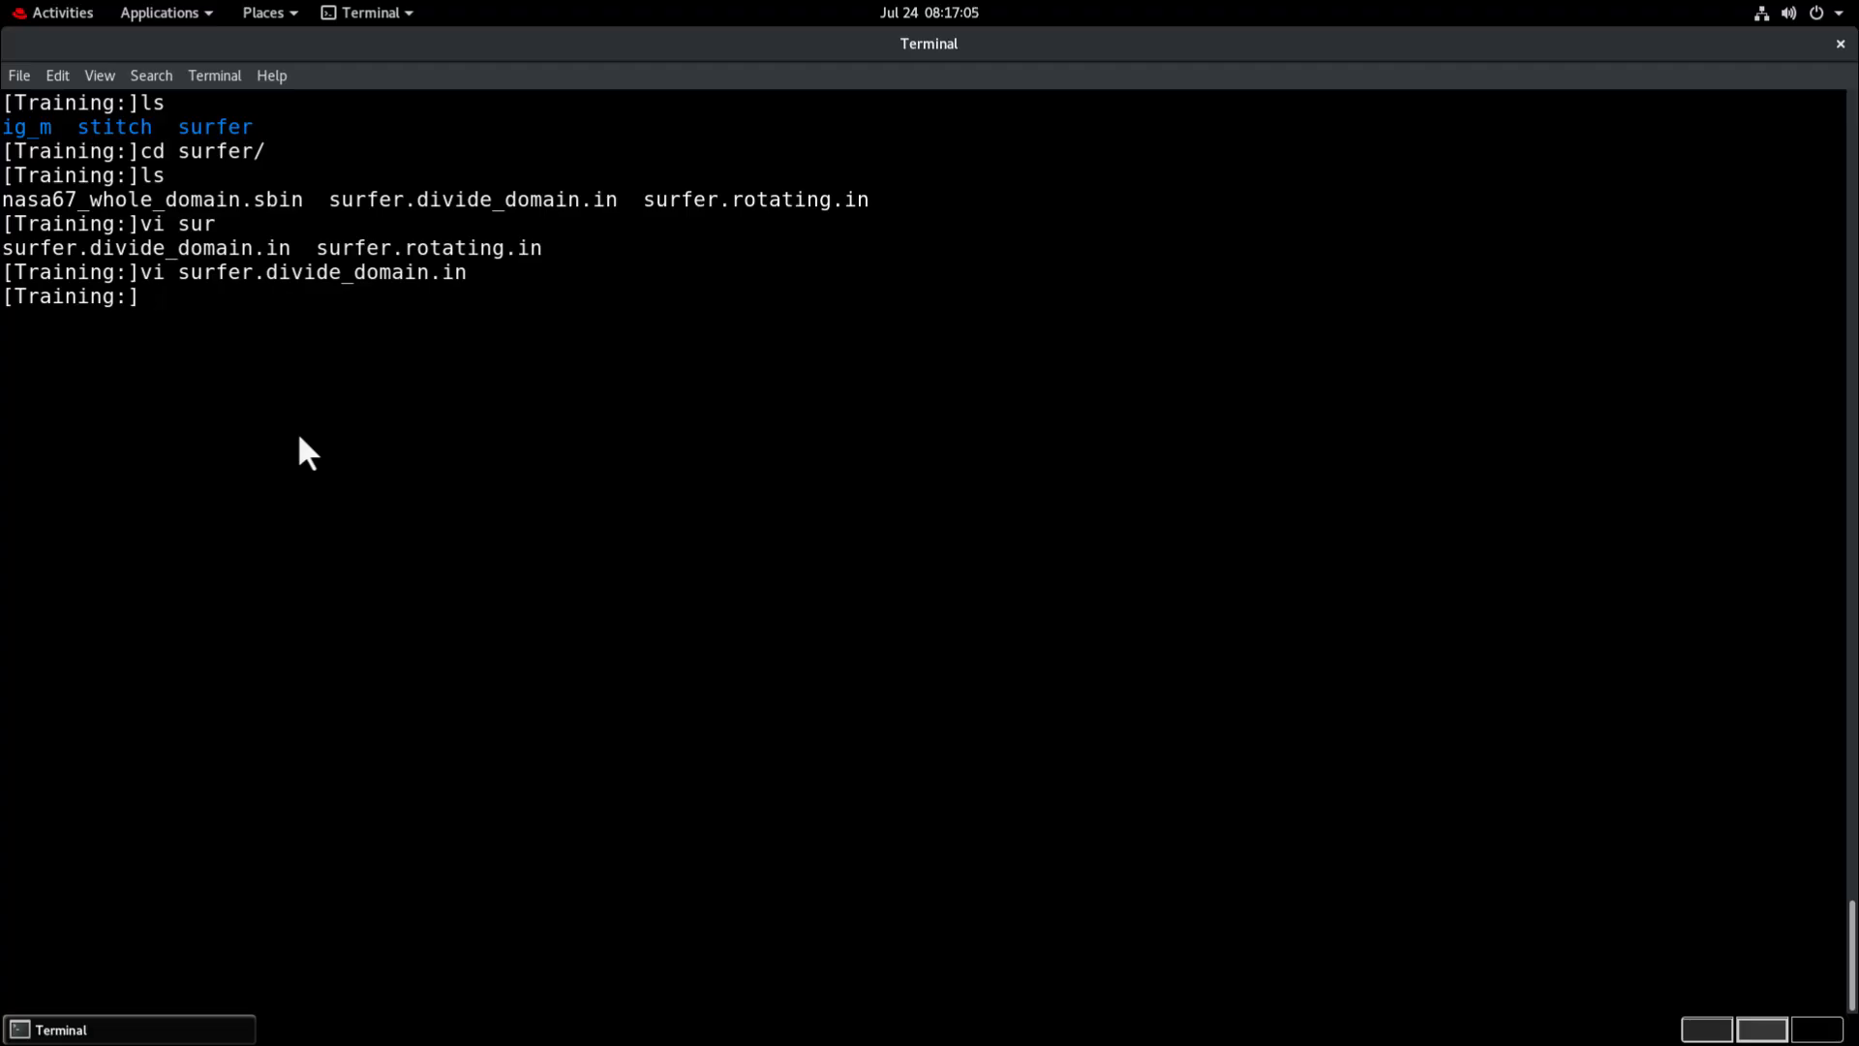
# Run surfer.exe through charles_launch.sh with surfer.divide_domain.in as the input file.
pyautogui.write('charl')
pyautogui.press('Tab')
pyautogui.write('la')
pyautogui.press('Tab')
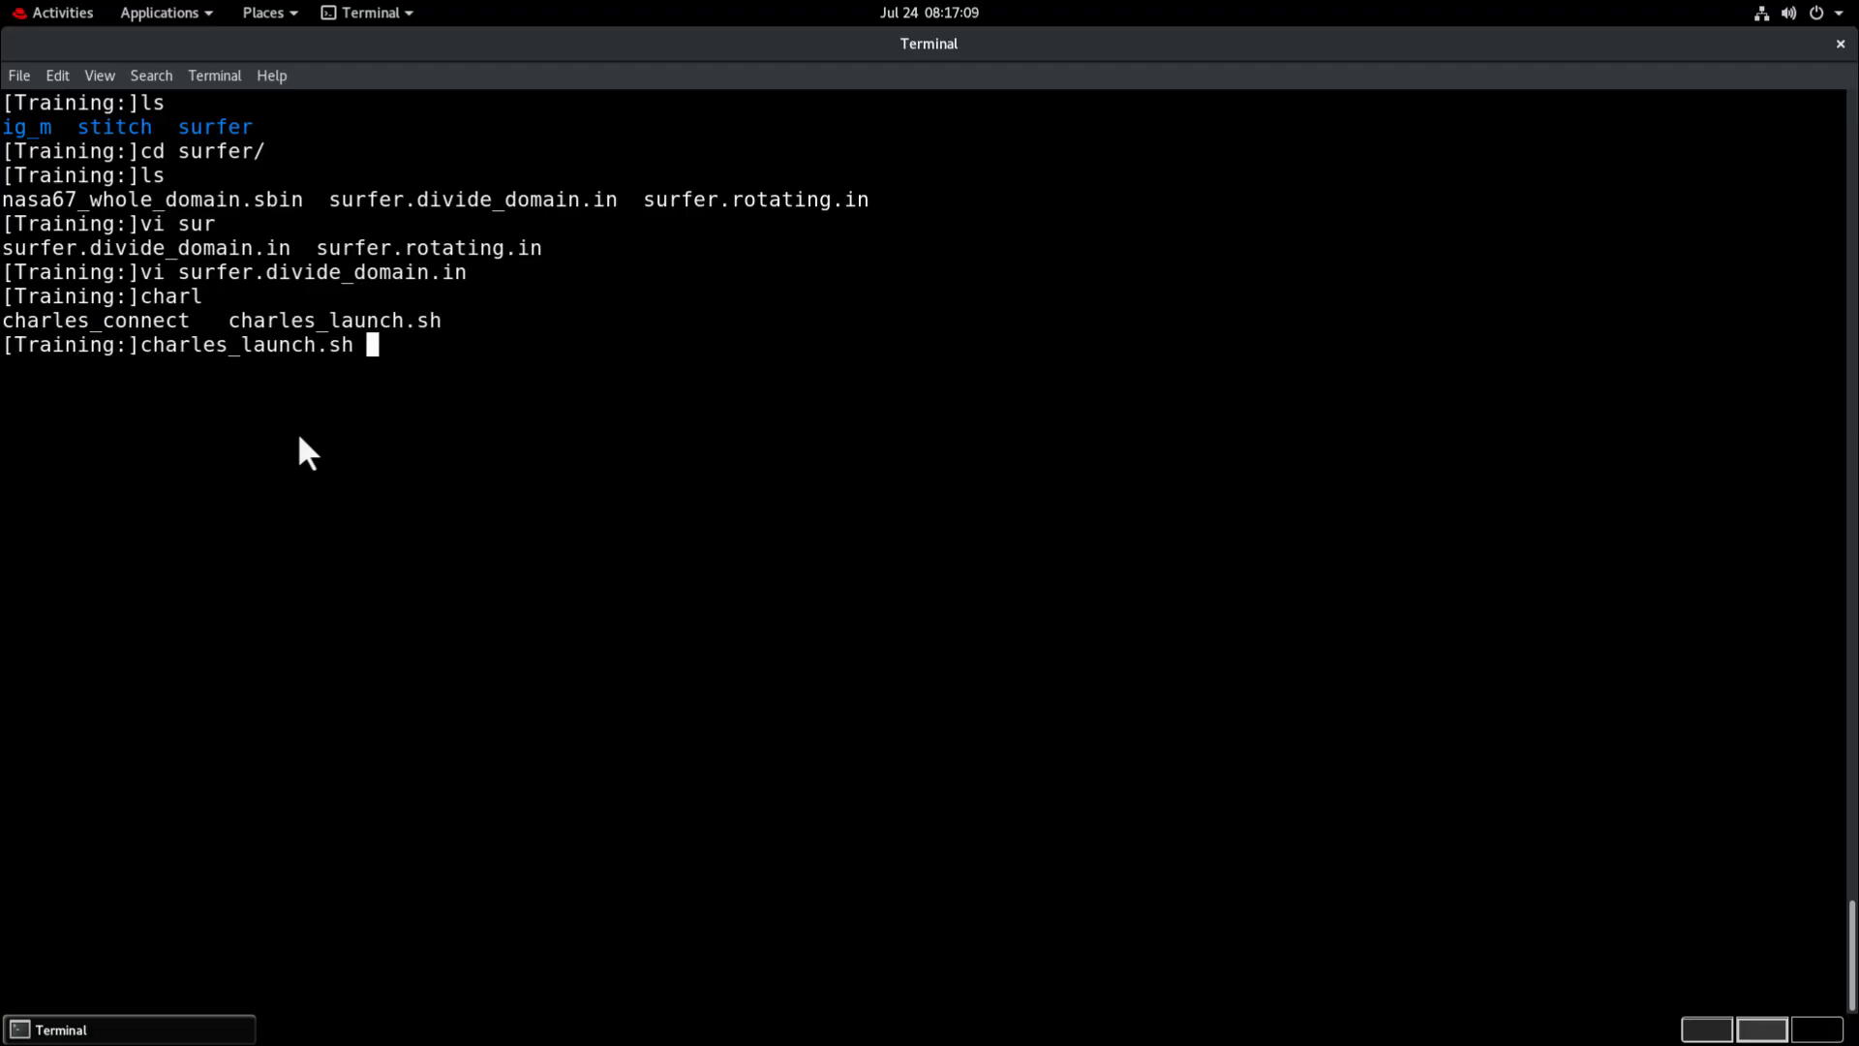
pyautogui.write('surfe')
pyautogui.press('Tab')
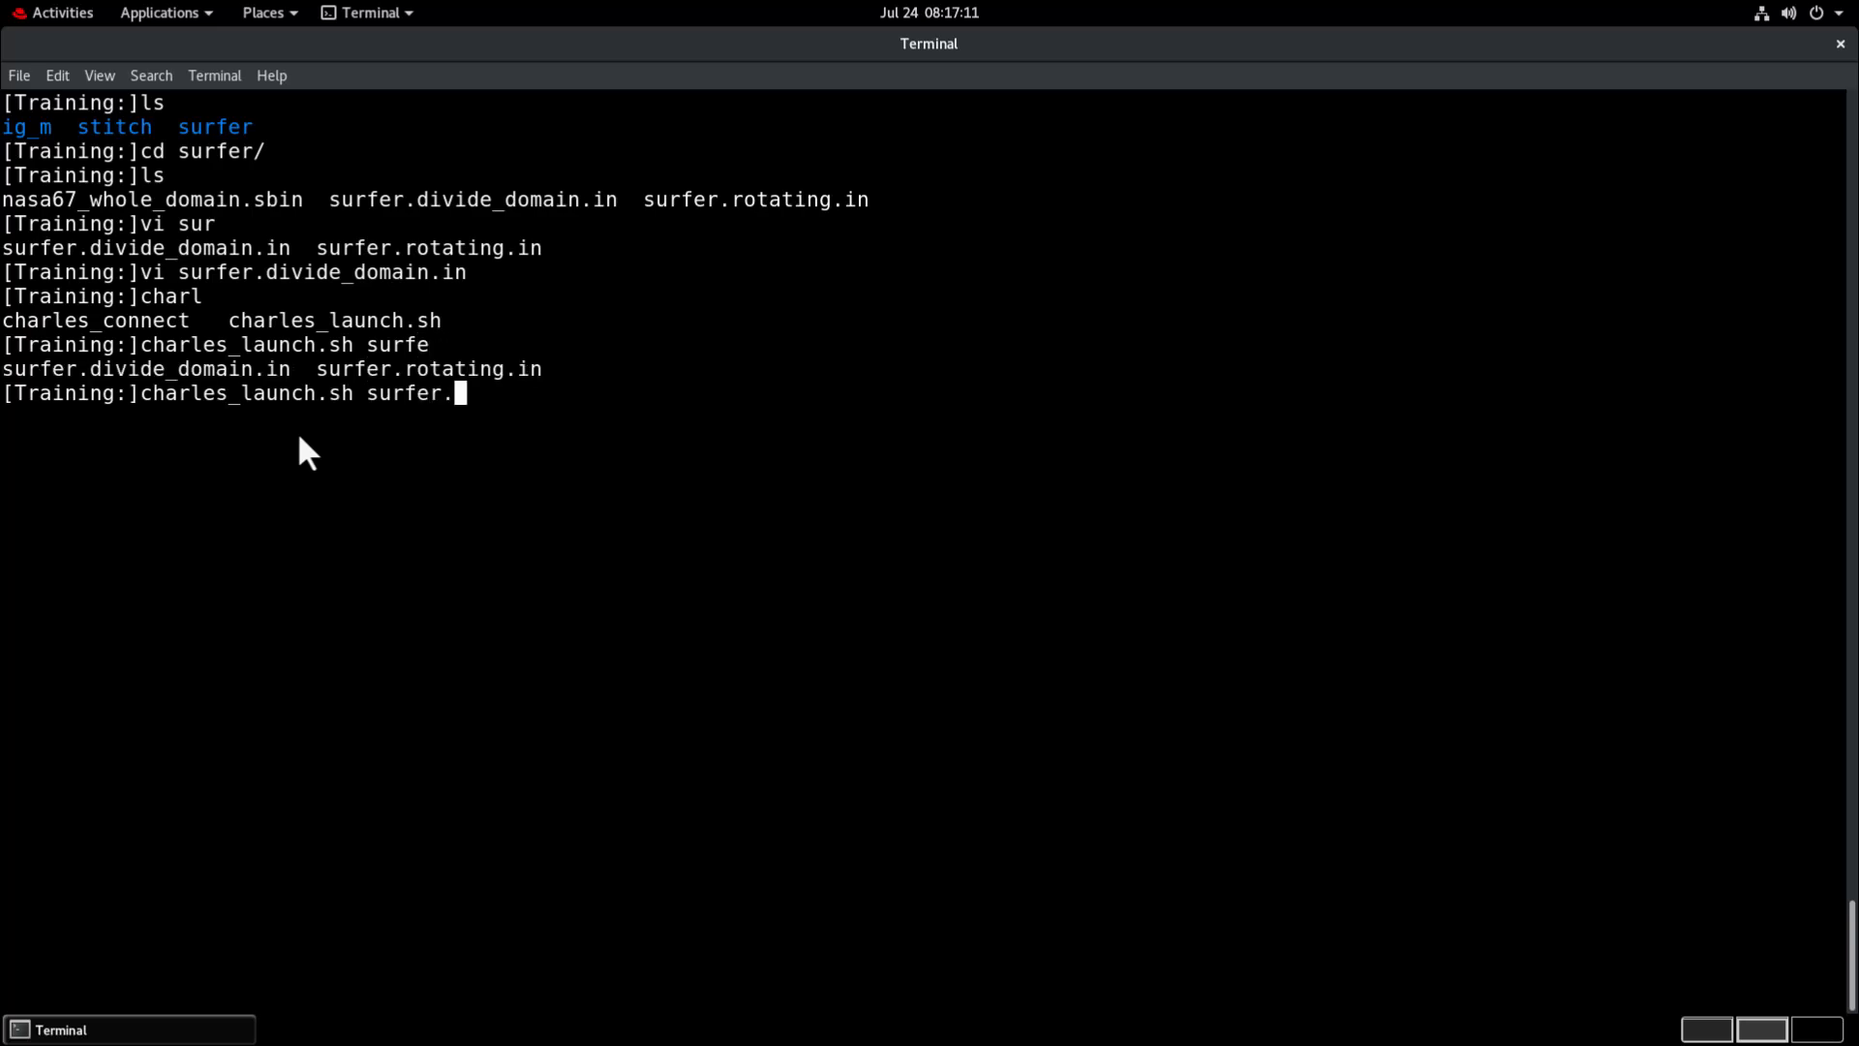
pyautogui.write('exe -i ')
pyautogui.write('su')
pyautogui.press('Tab')
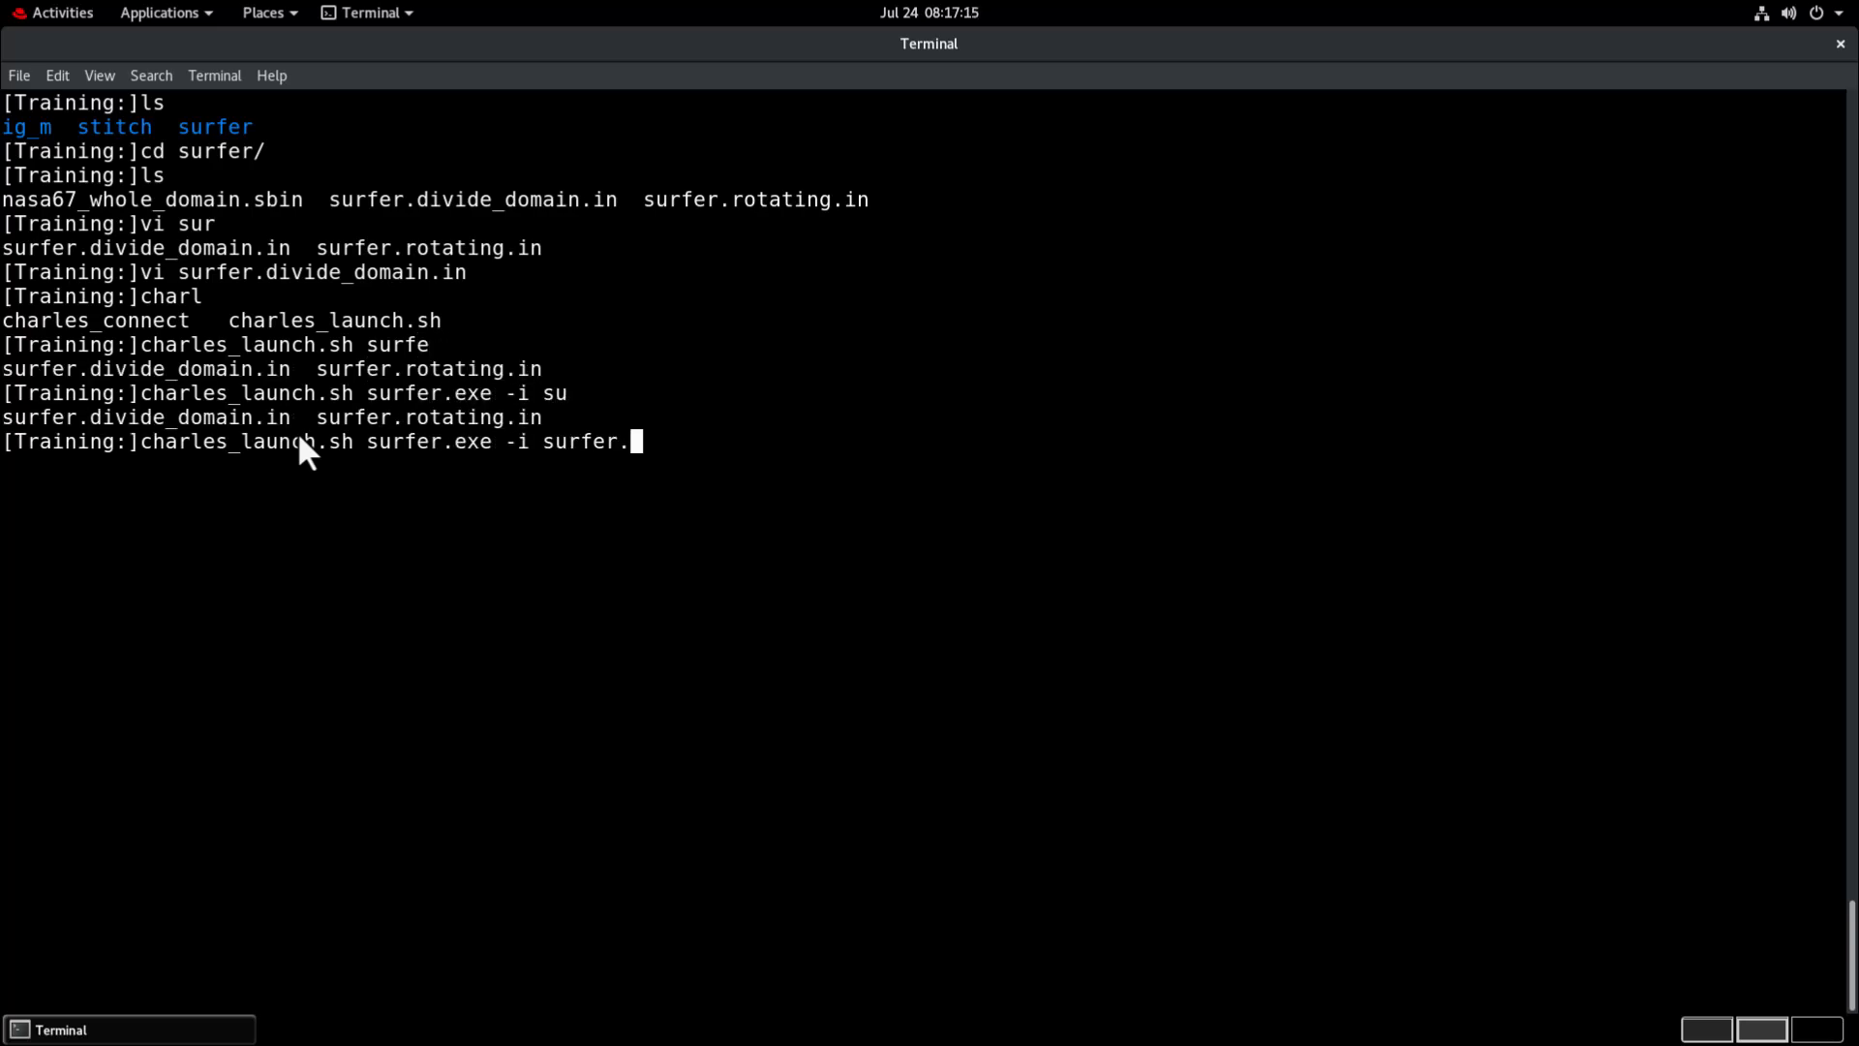
pyautogui.write('d')
pyautogui.press('Tab')
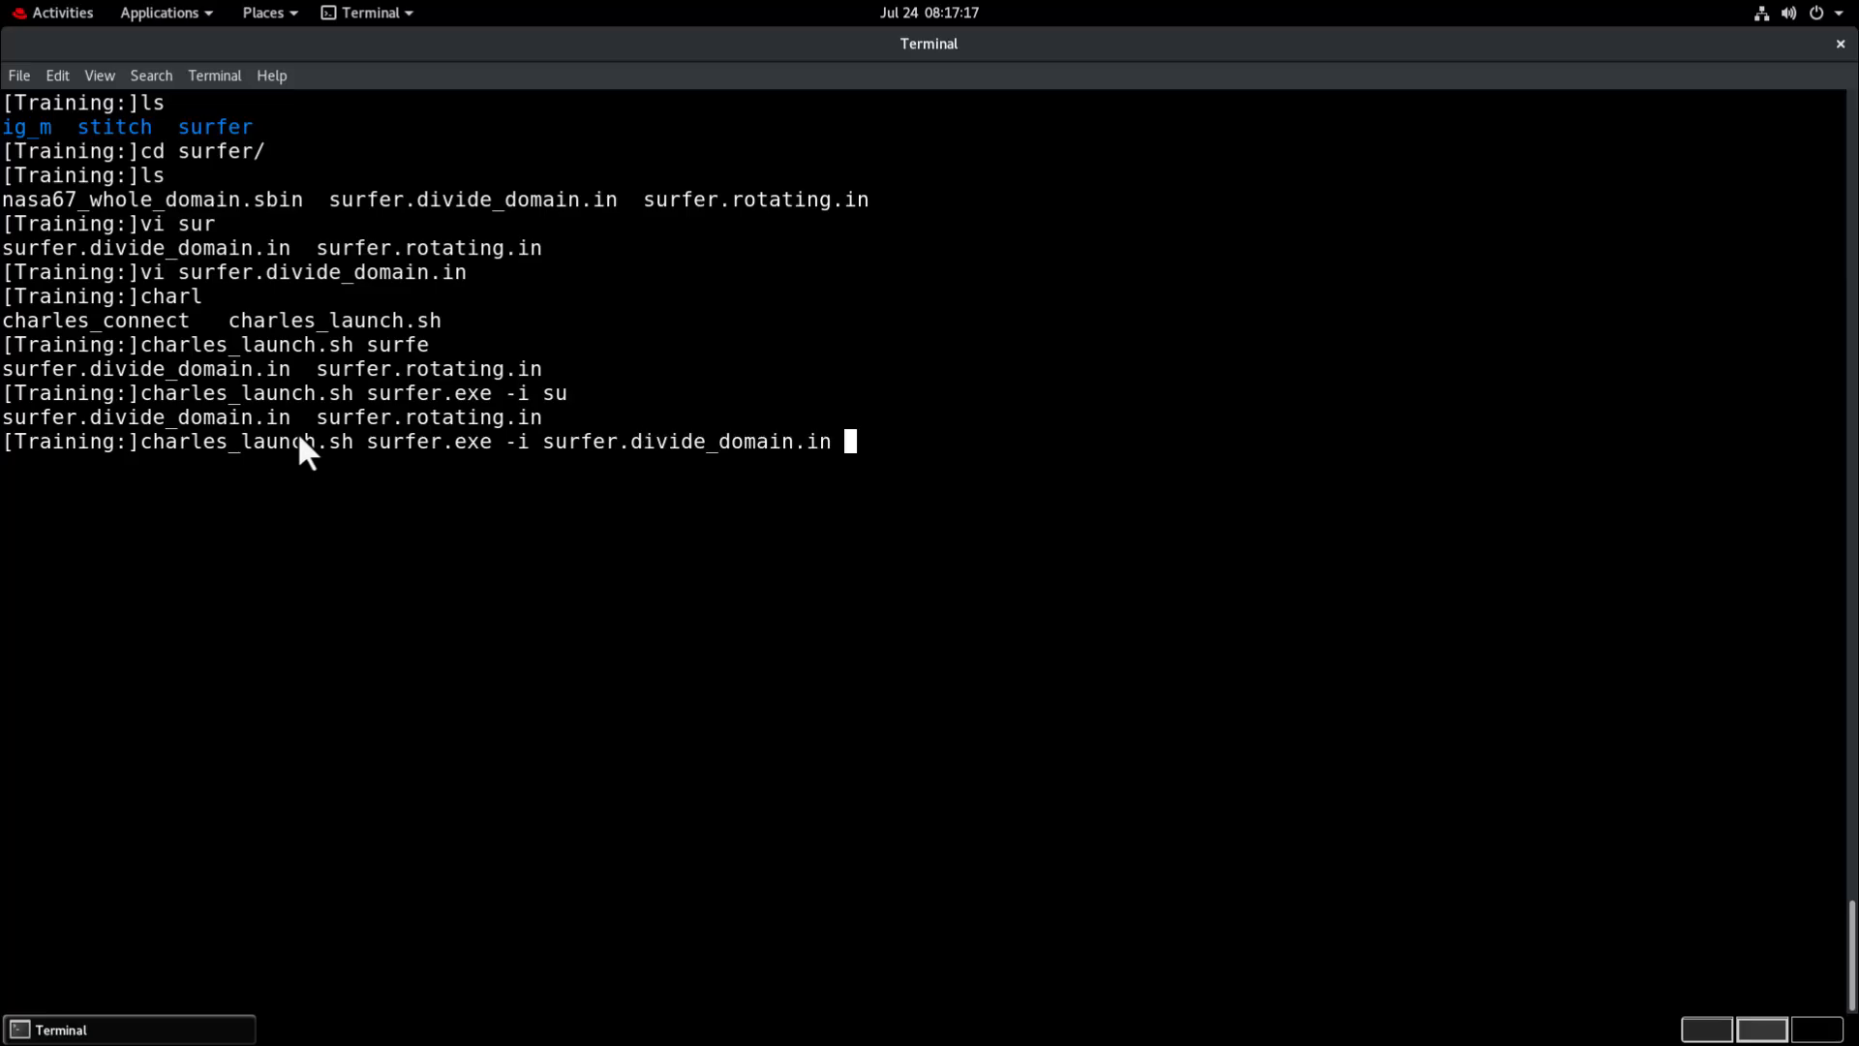
pyautogui.press('Return')
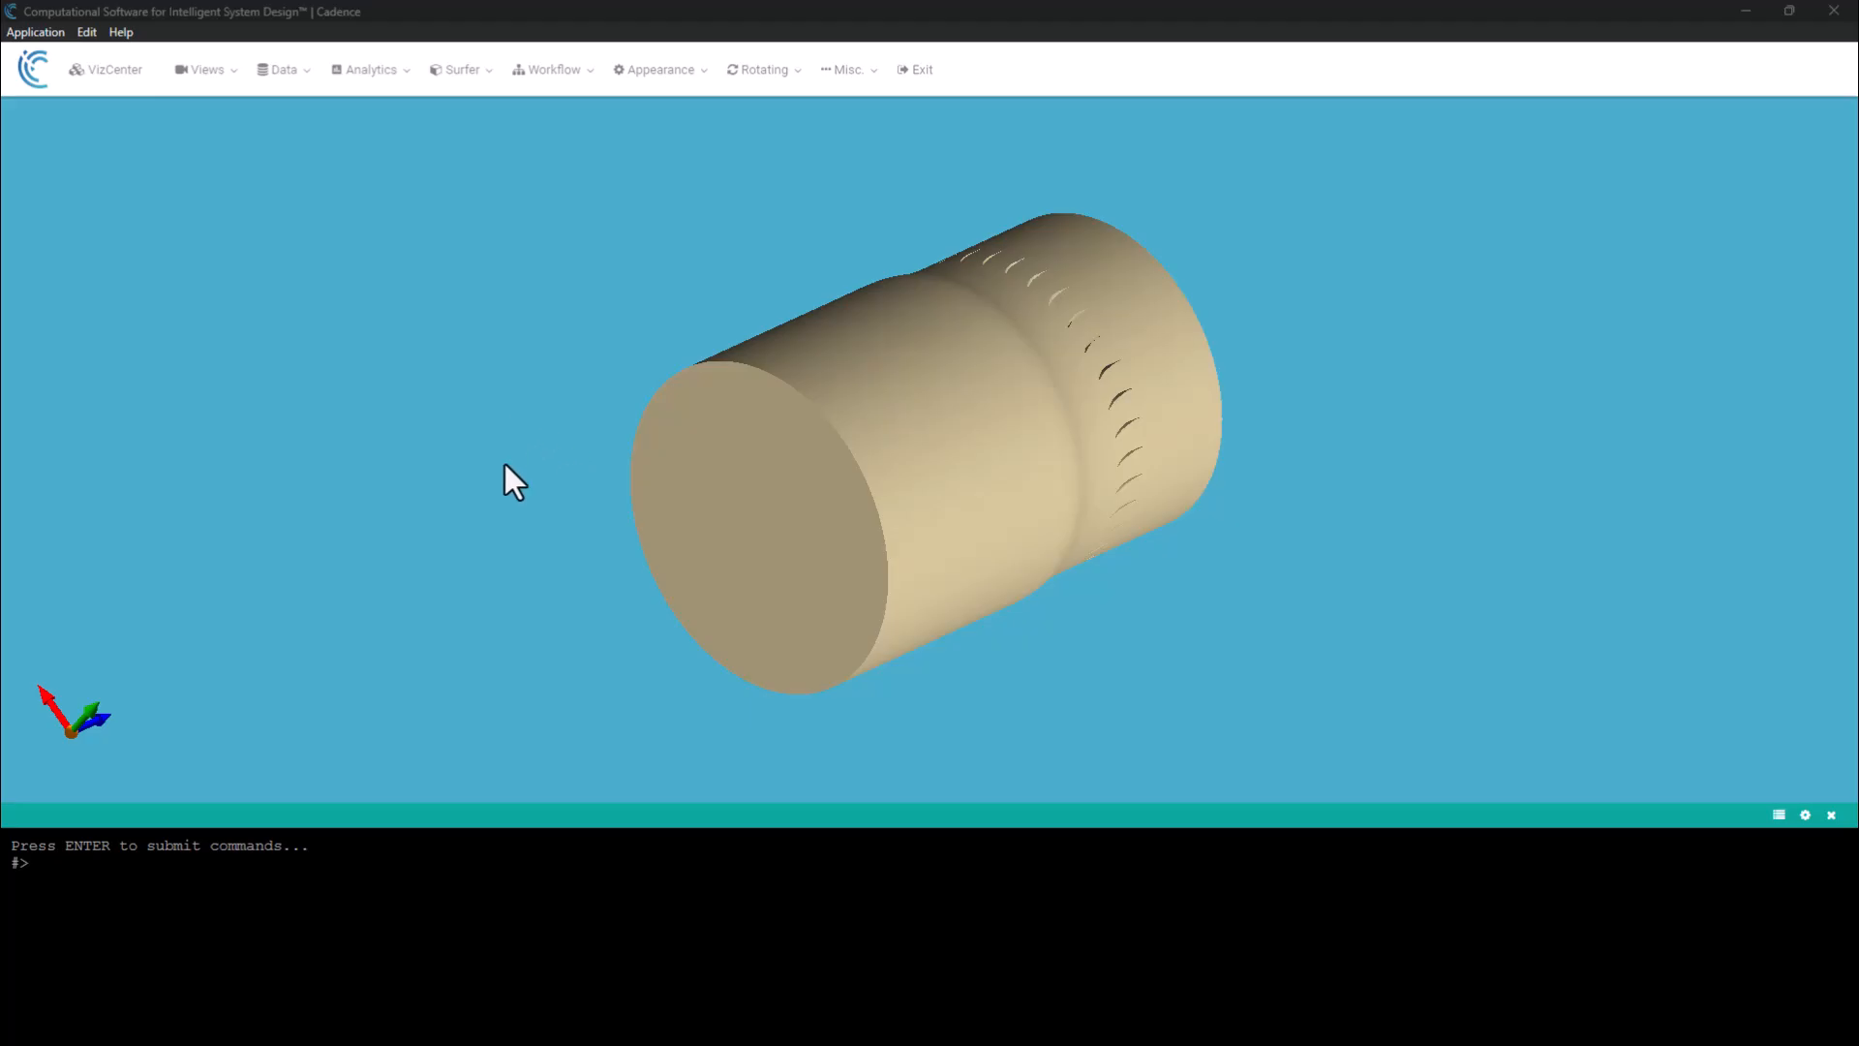
# In the Cadence viewer, inspect the front and rear SHROUD subzones and the ROTOR_SHROUD band between them.
pyautogui.click(932, 449)
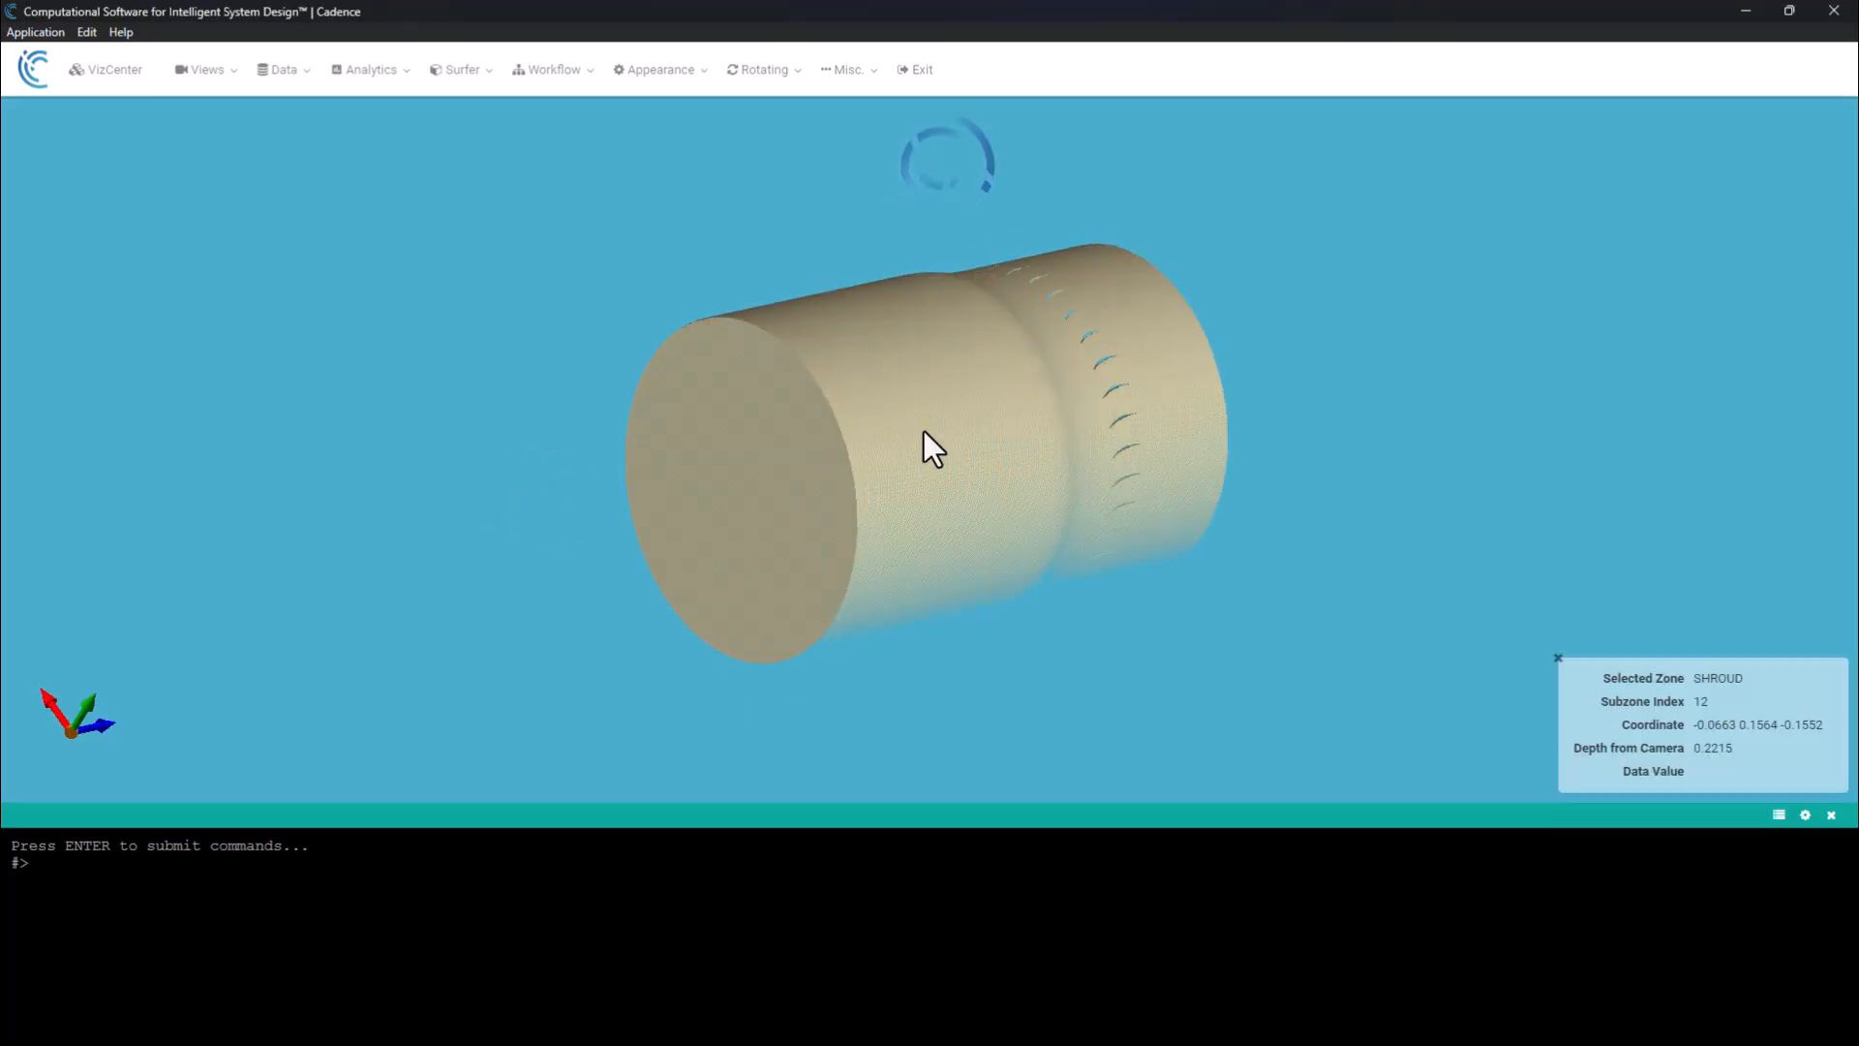
pyautogui.click(1203, 366)
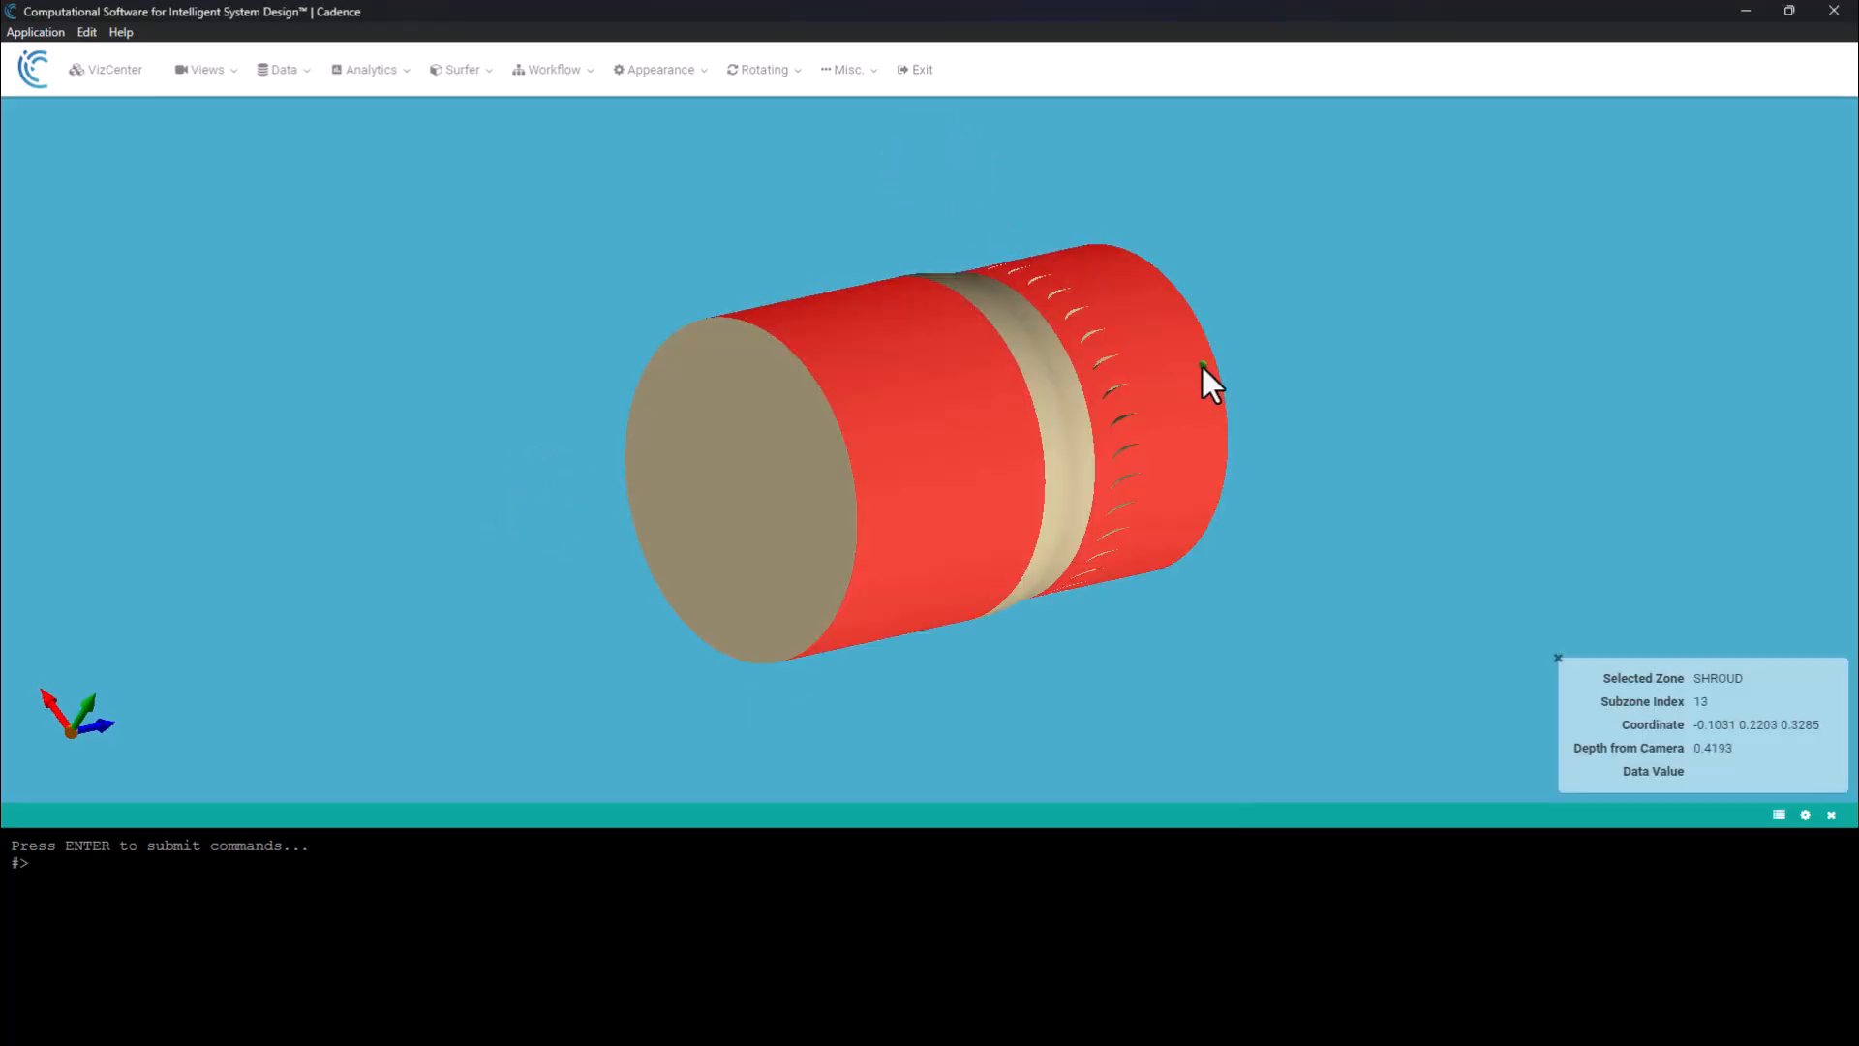
pyautogui.click(922, 430)
pyautogui.click(1102, 383)
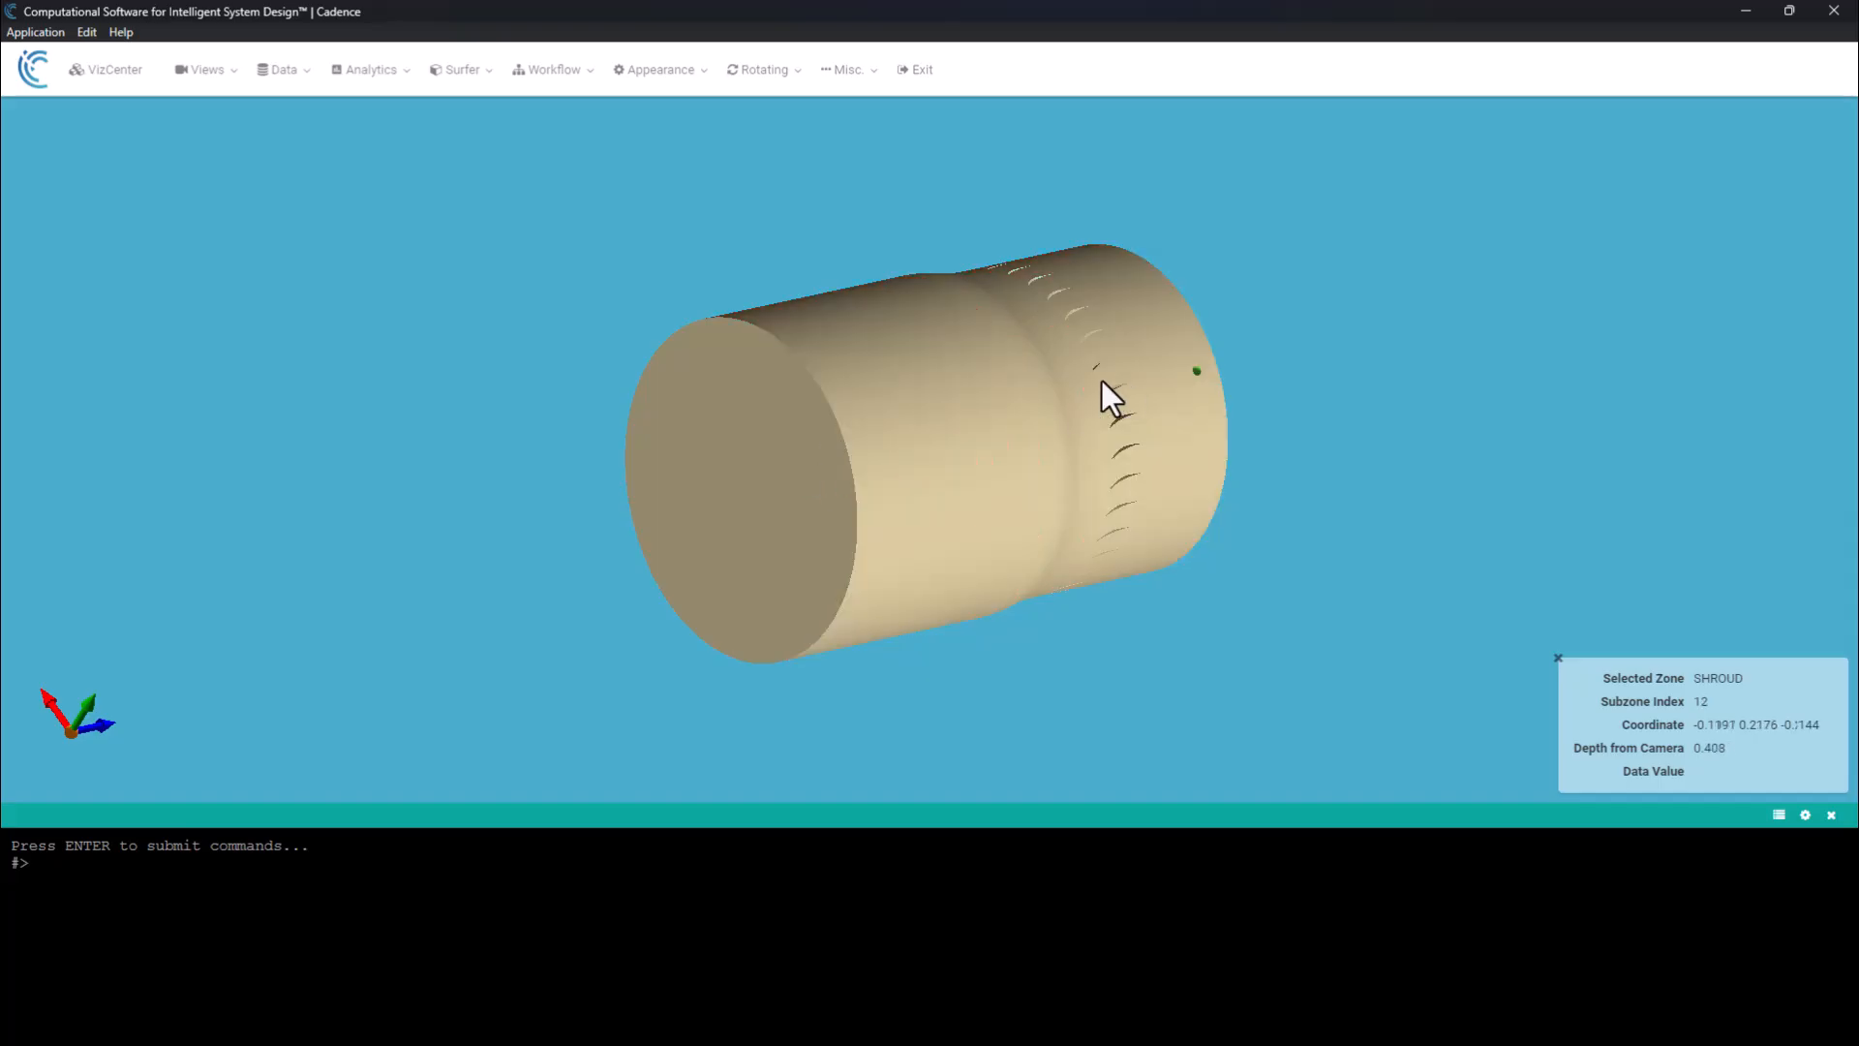
pyautogui.click(1051, 383)
# Expand the scene's zone list in VizCenter and hide the INLET zone.
pyautogui.click(110, 72)
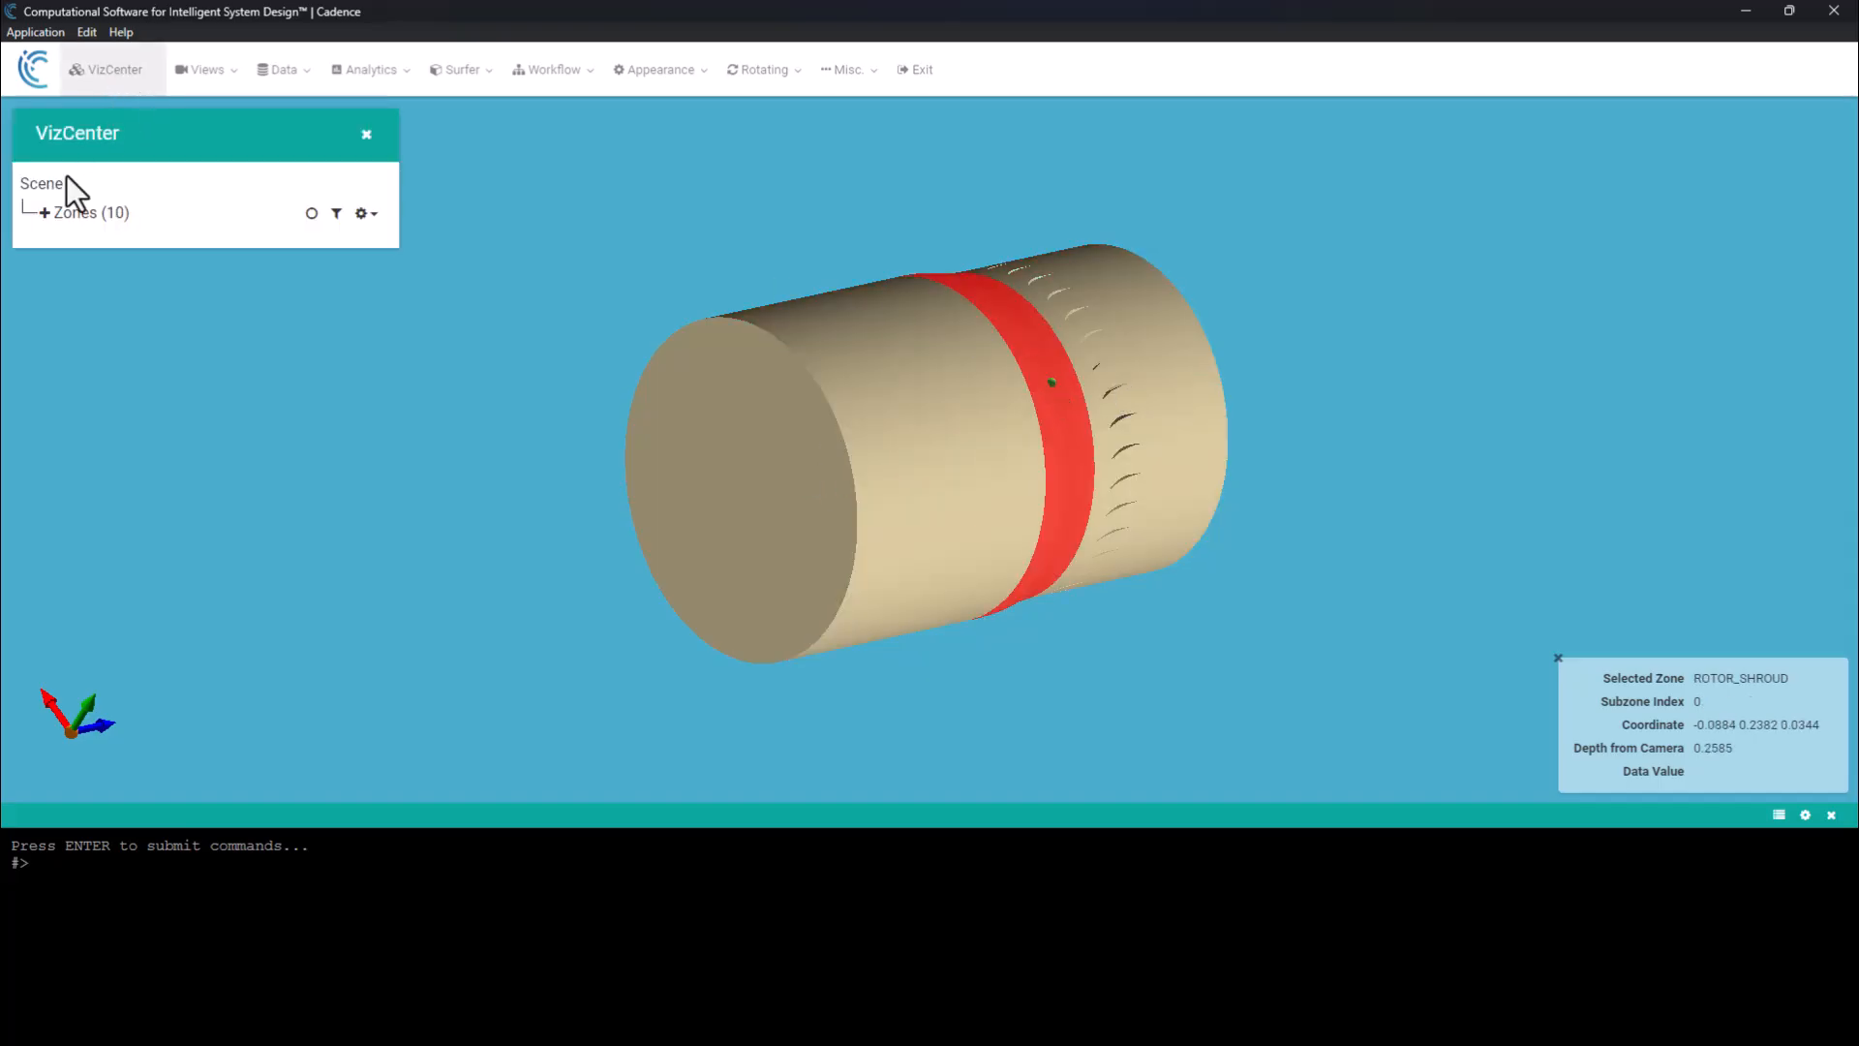
pyautogui.click(39, 210)
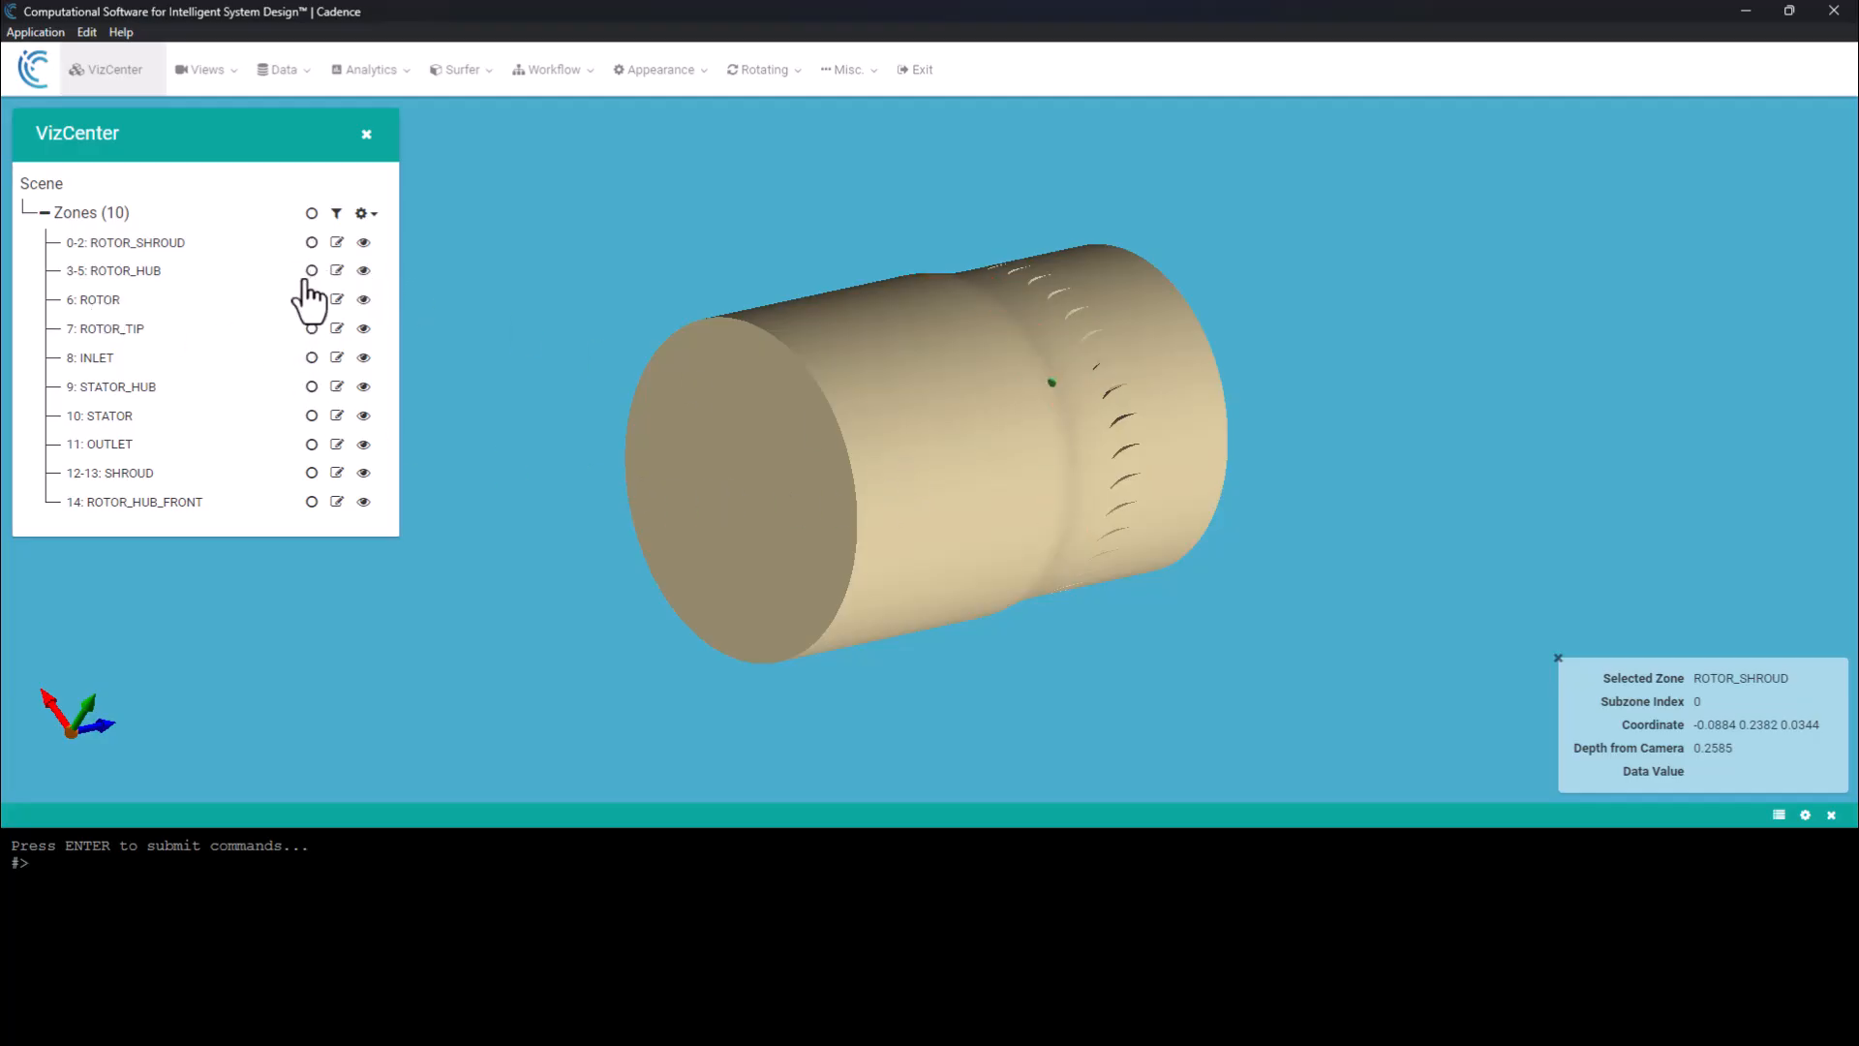
pyautogui.click(685, 448)
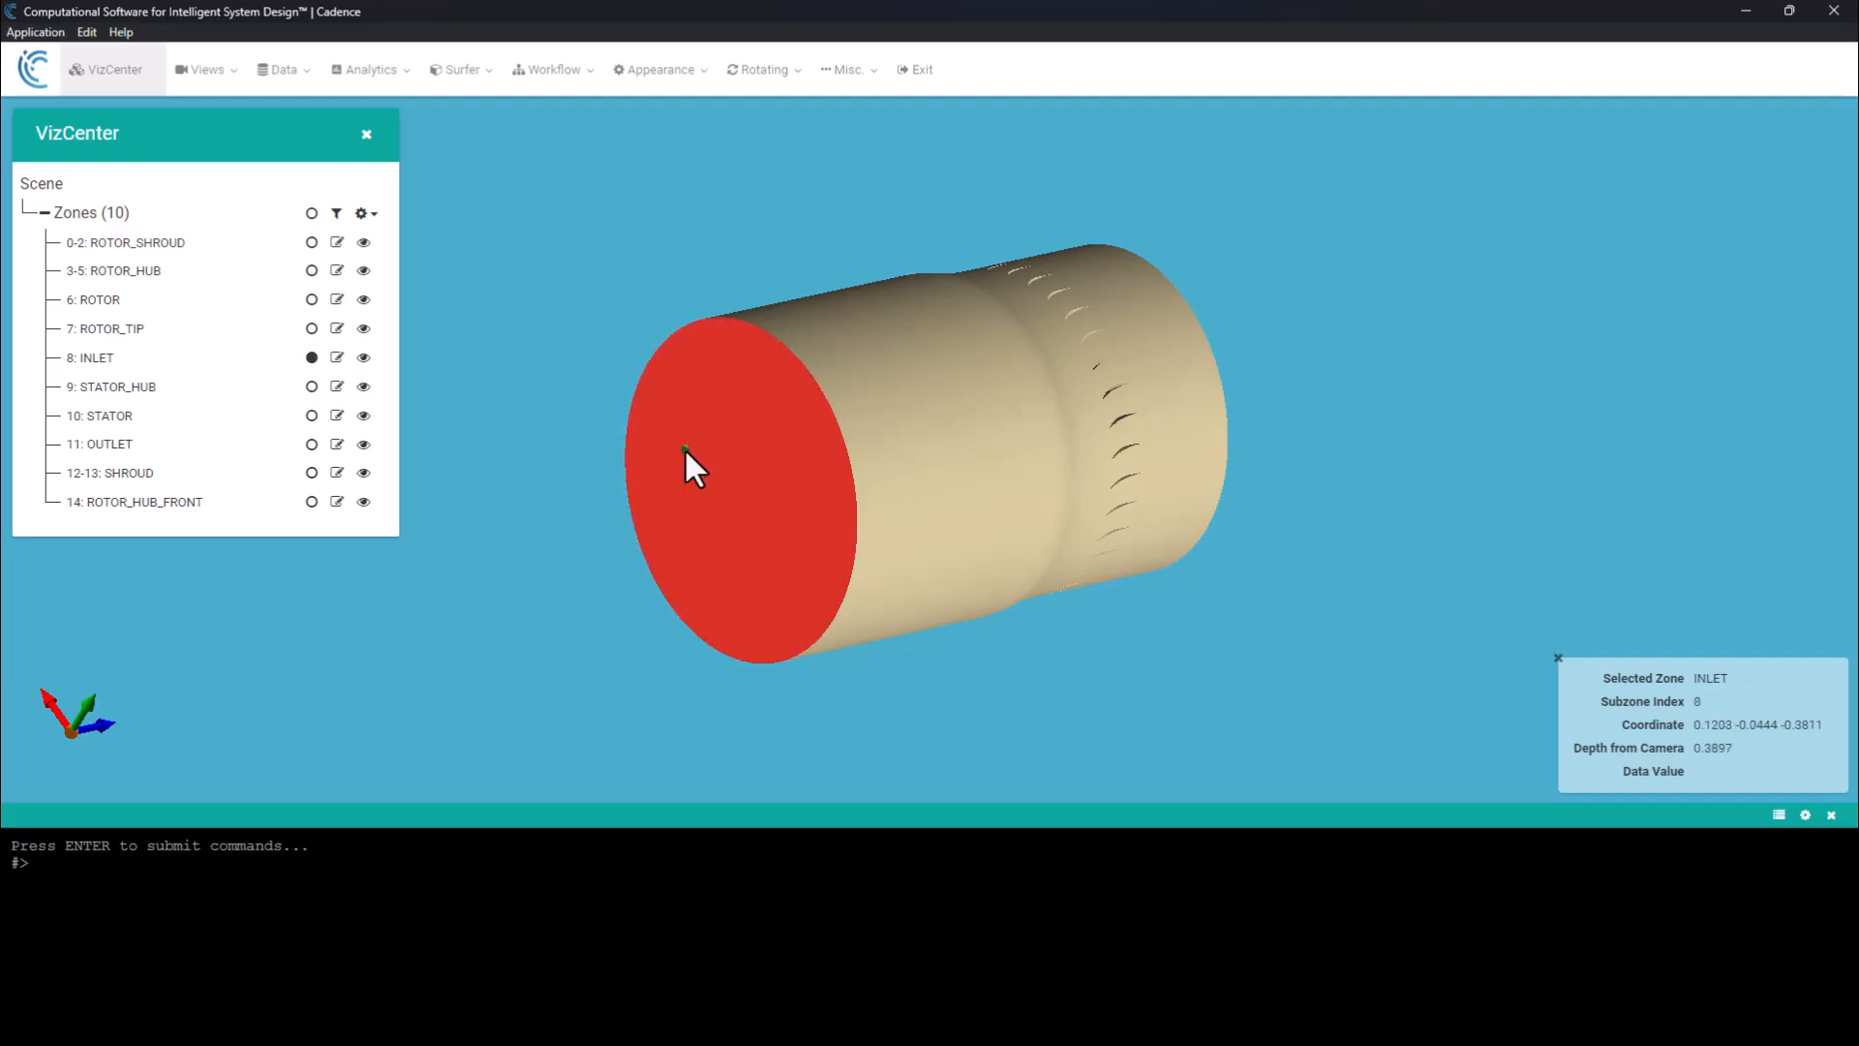
pyautogui.rightClick(686, 448)
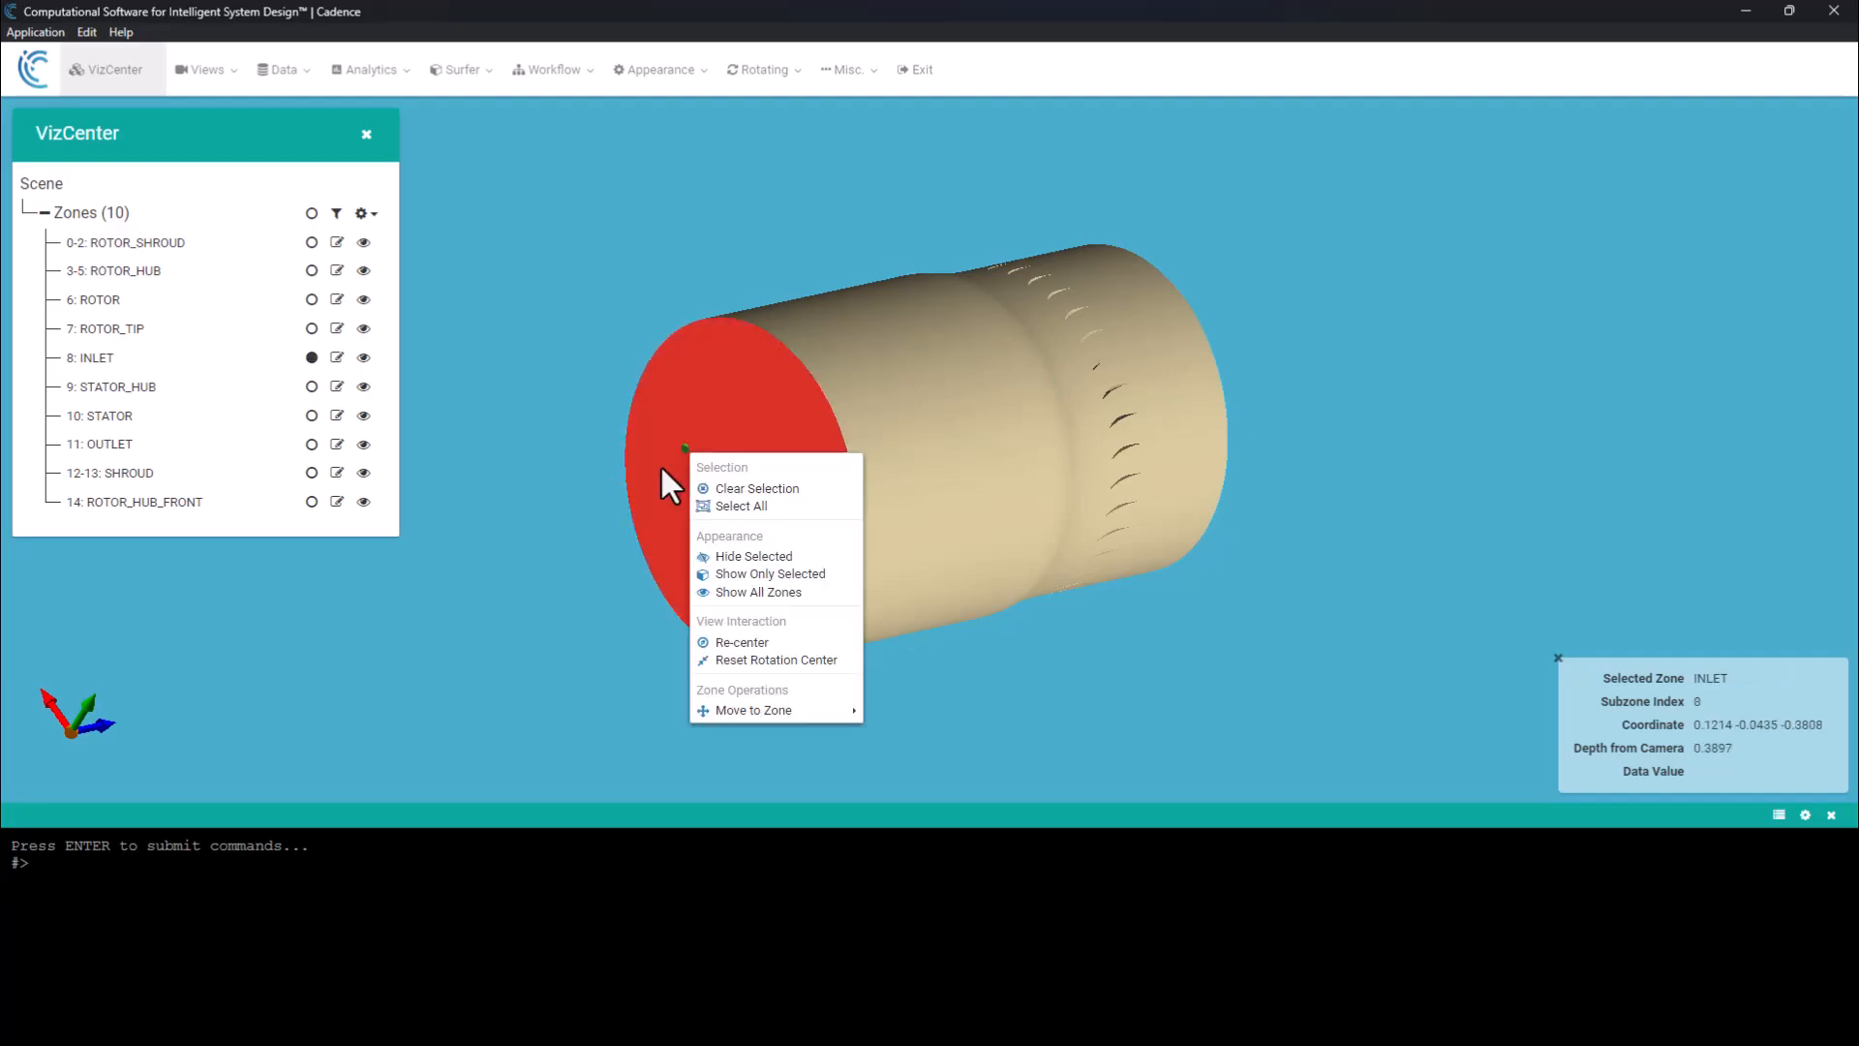
pyautogui.click(765, 557)
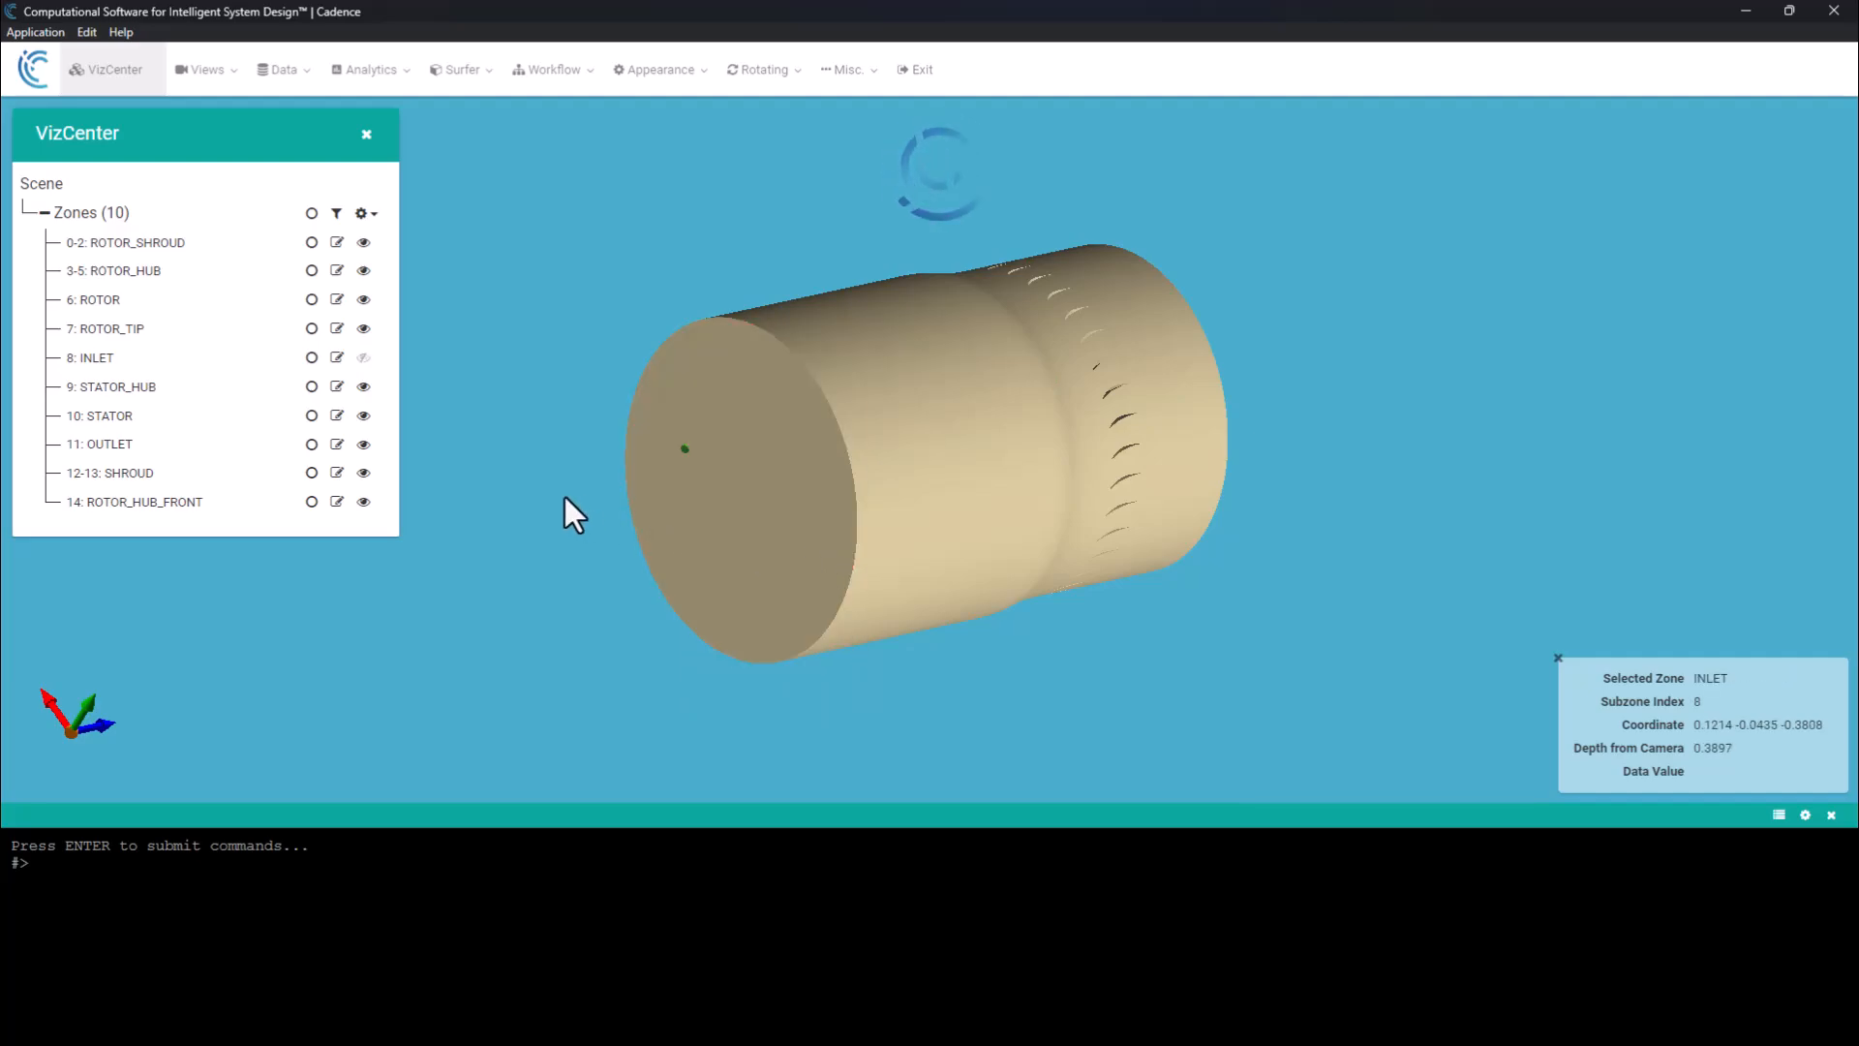
# Look into the open inlet and inspect the ROTOR_HUB_FRONT and ROTOR_HUB zones.
pyautogui.moveTo(543, 491); pyautogui.dragTo(689, 488)
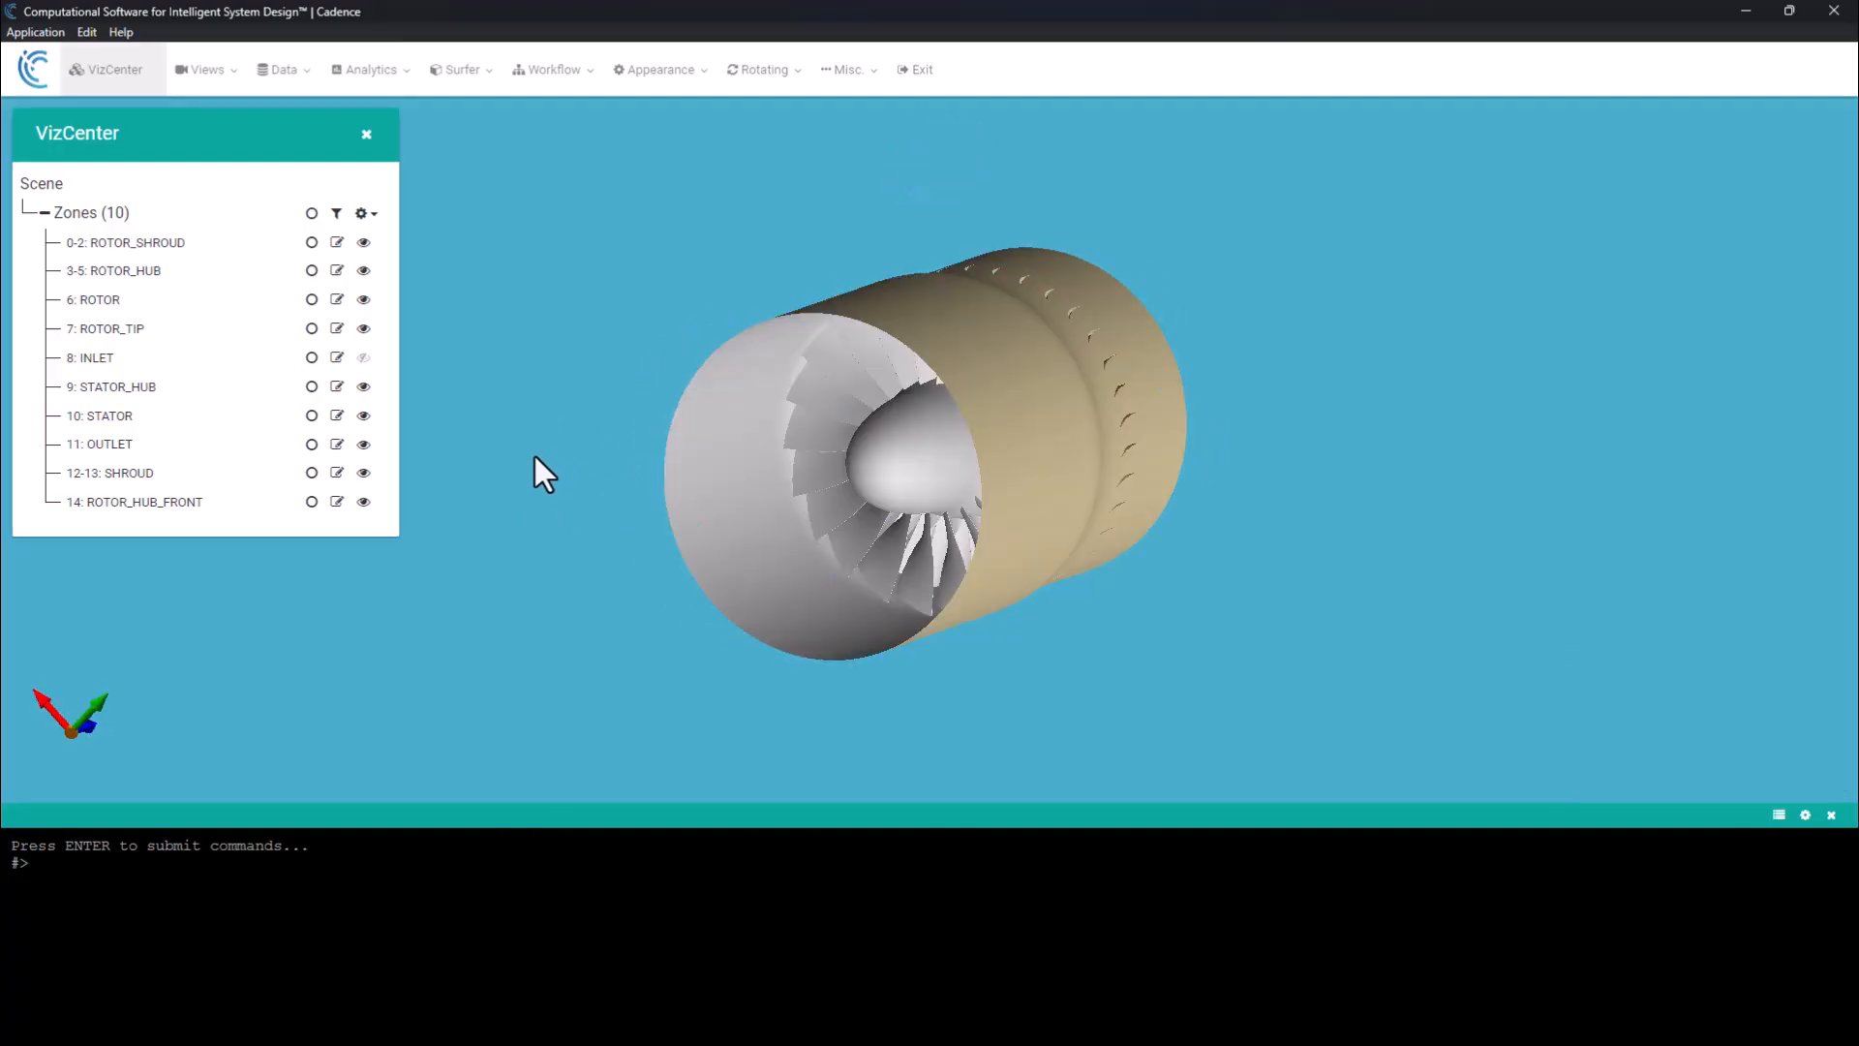
pyautogui.click(928, 415)
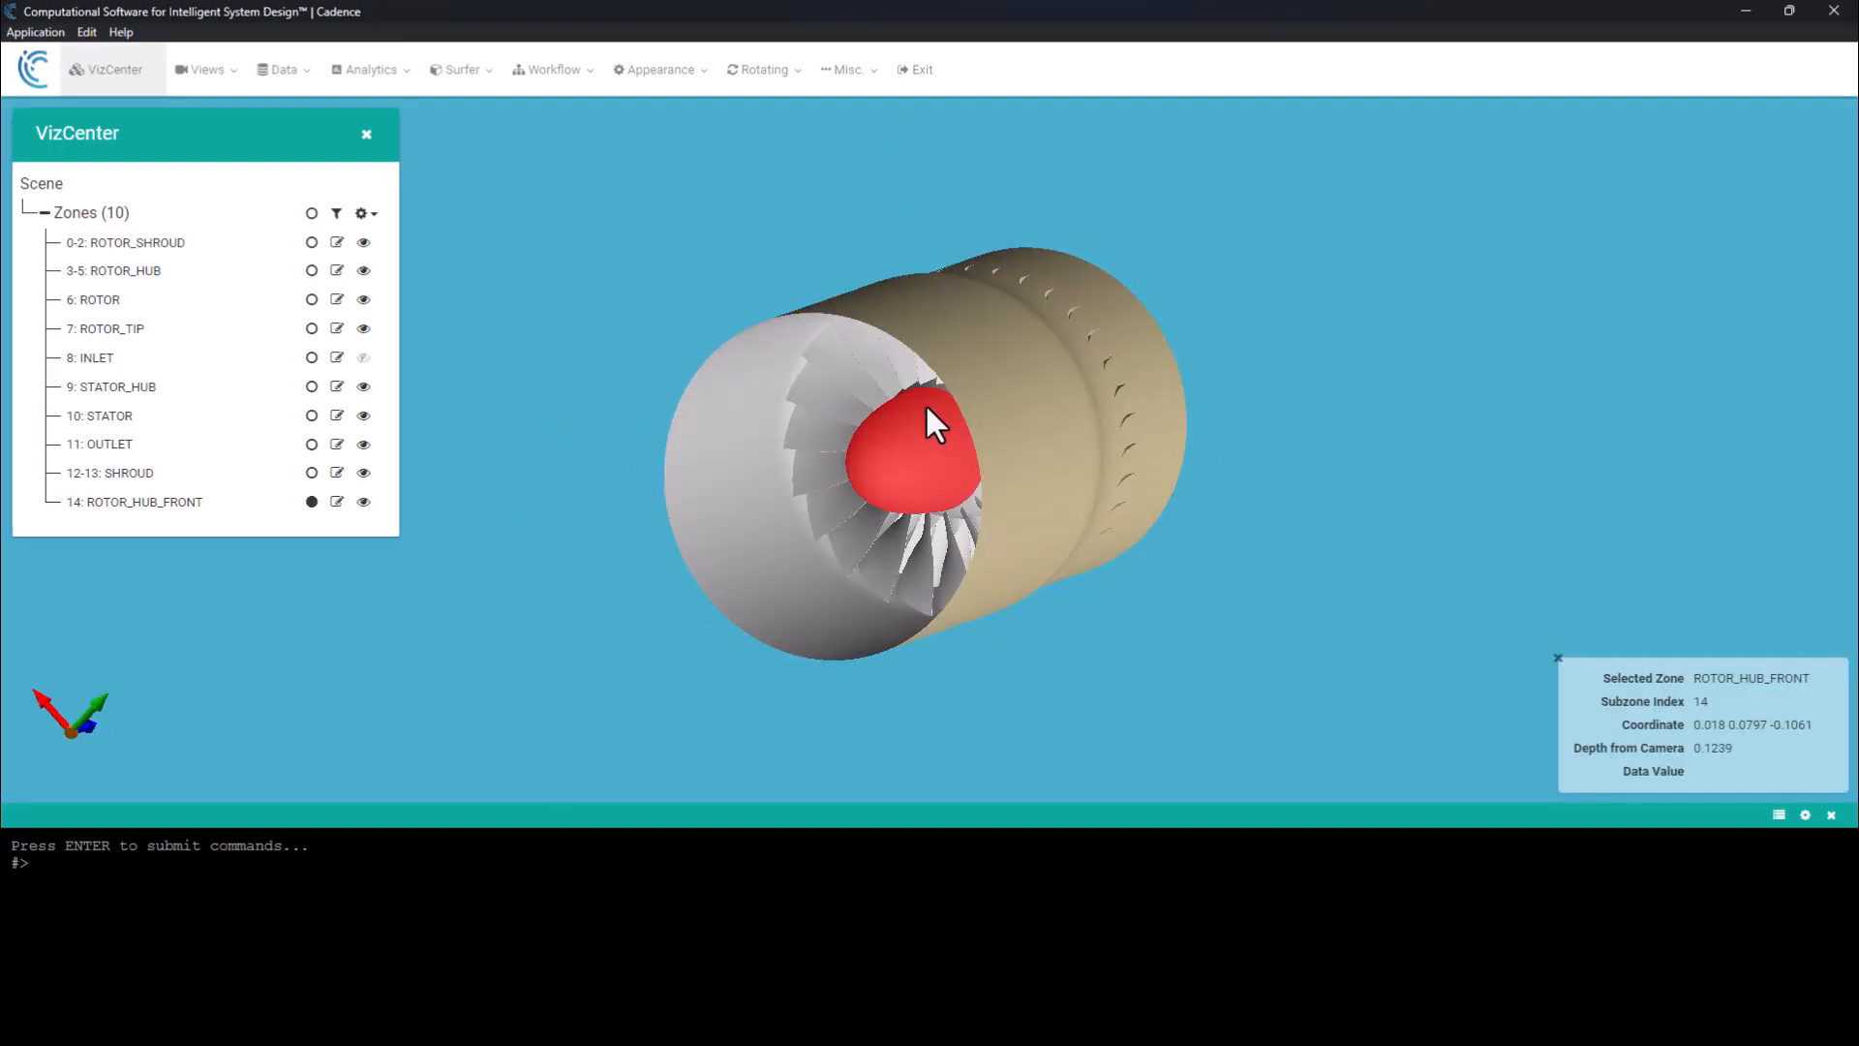
pyautogui.moveTo(925, 403); pyautogui.dragTo(1083, 466)
pyautogui.moveTo(891, 415); pyautogui.dragTo(923, 360)
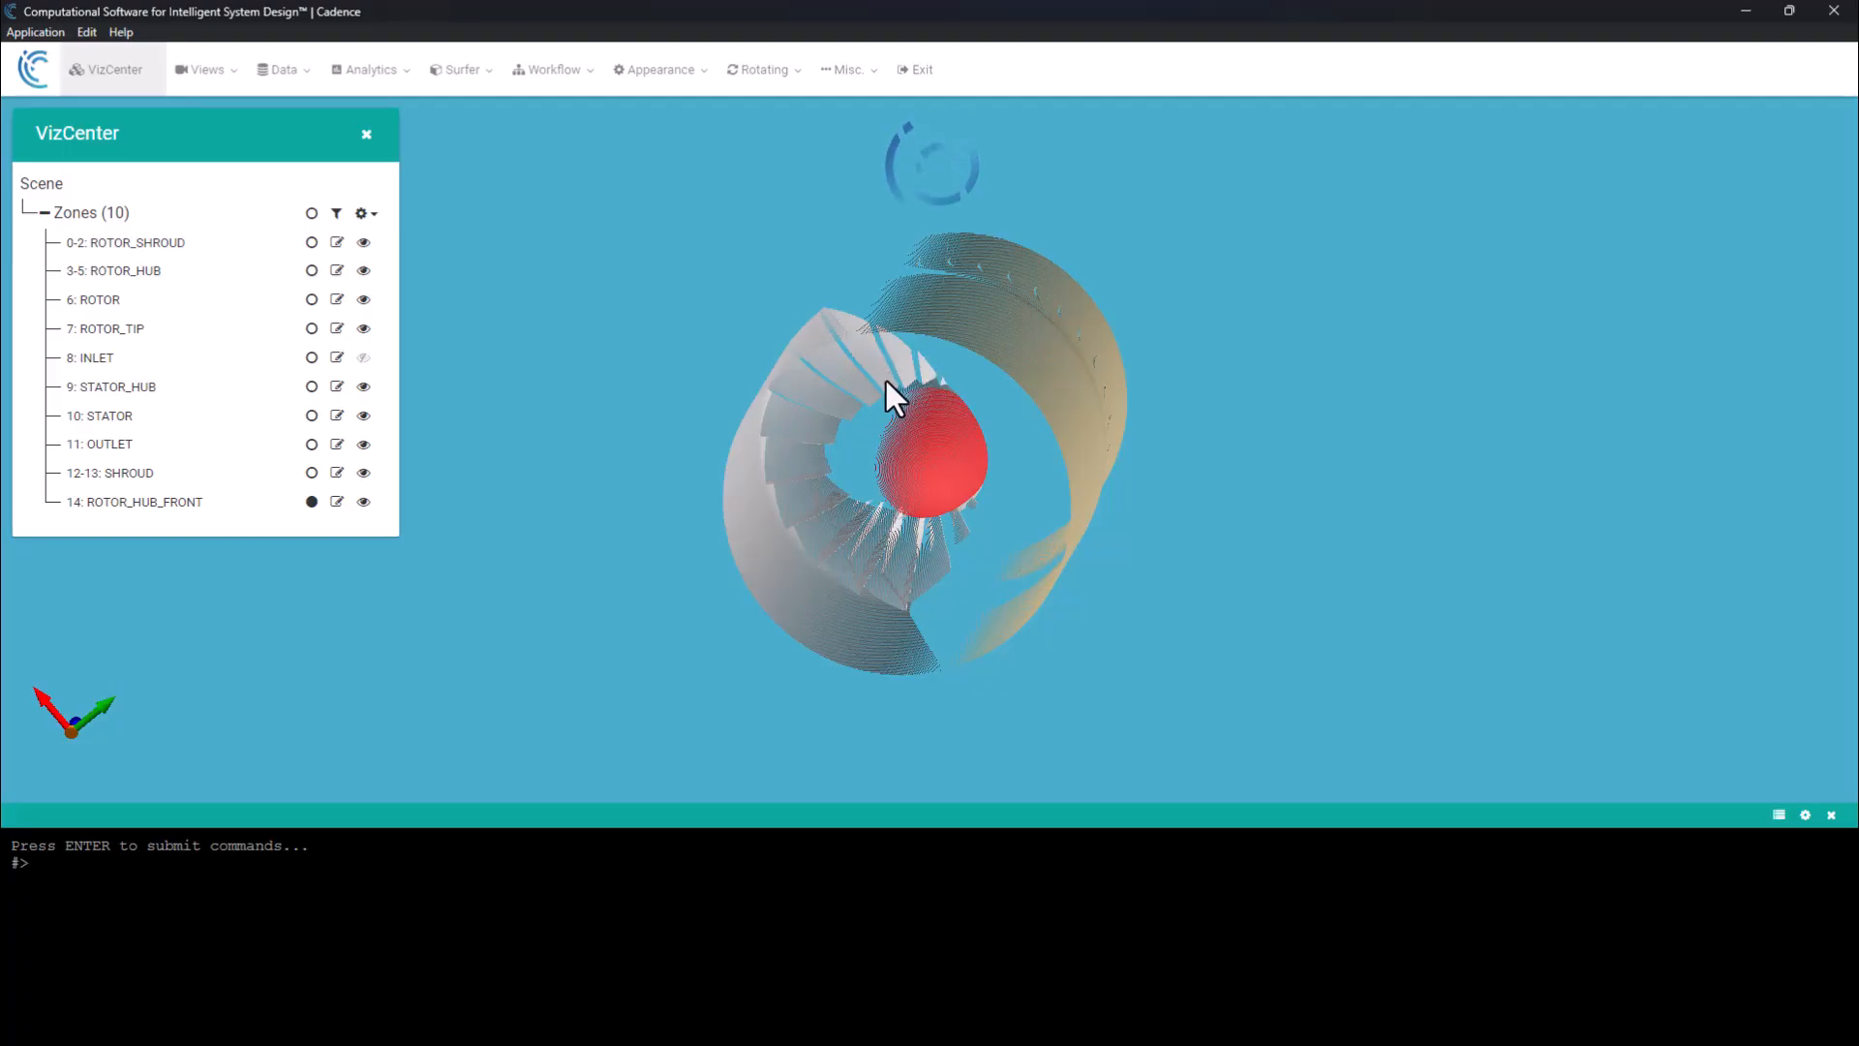
pyautogui.click(929, 392)
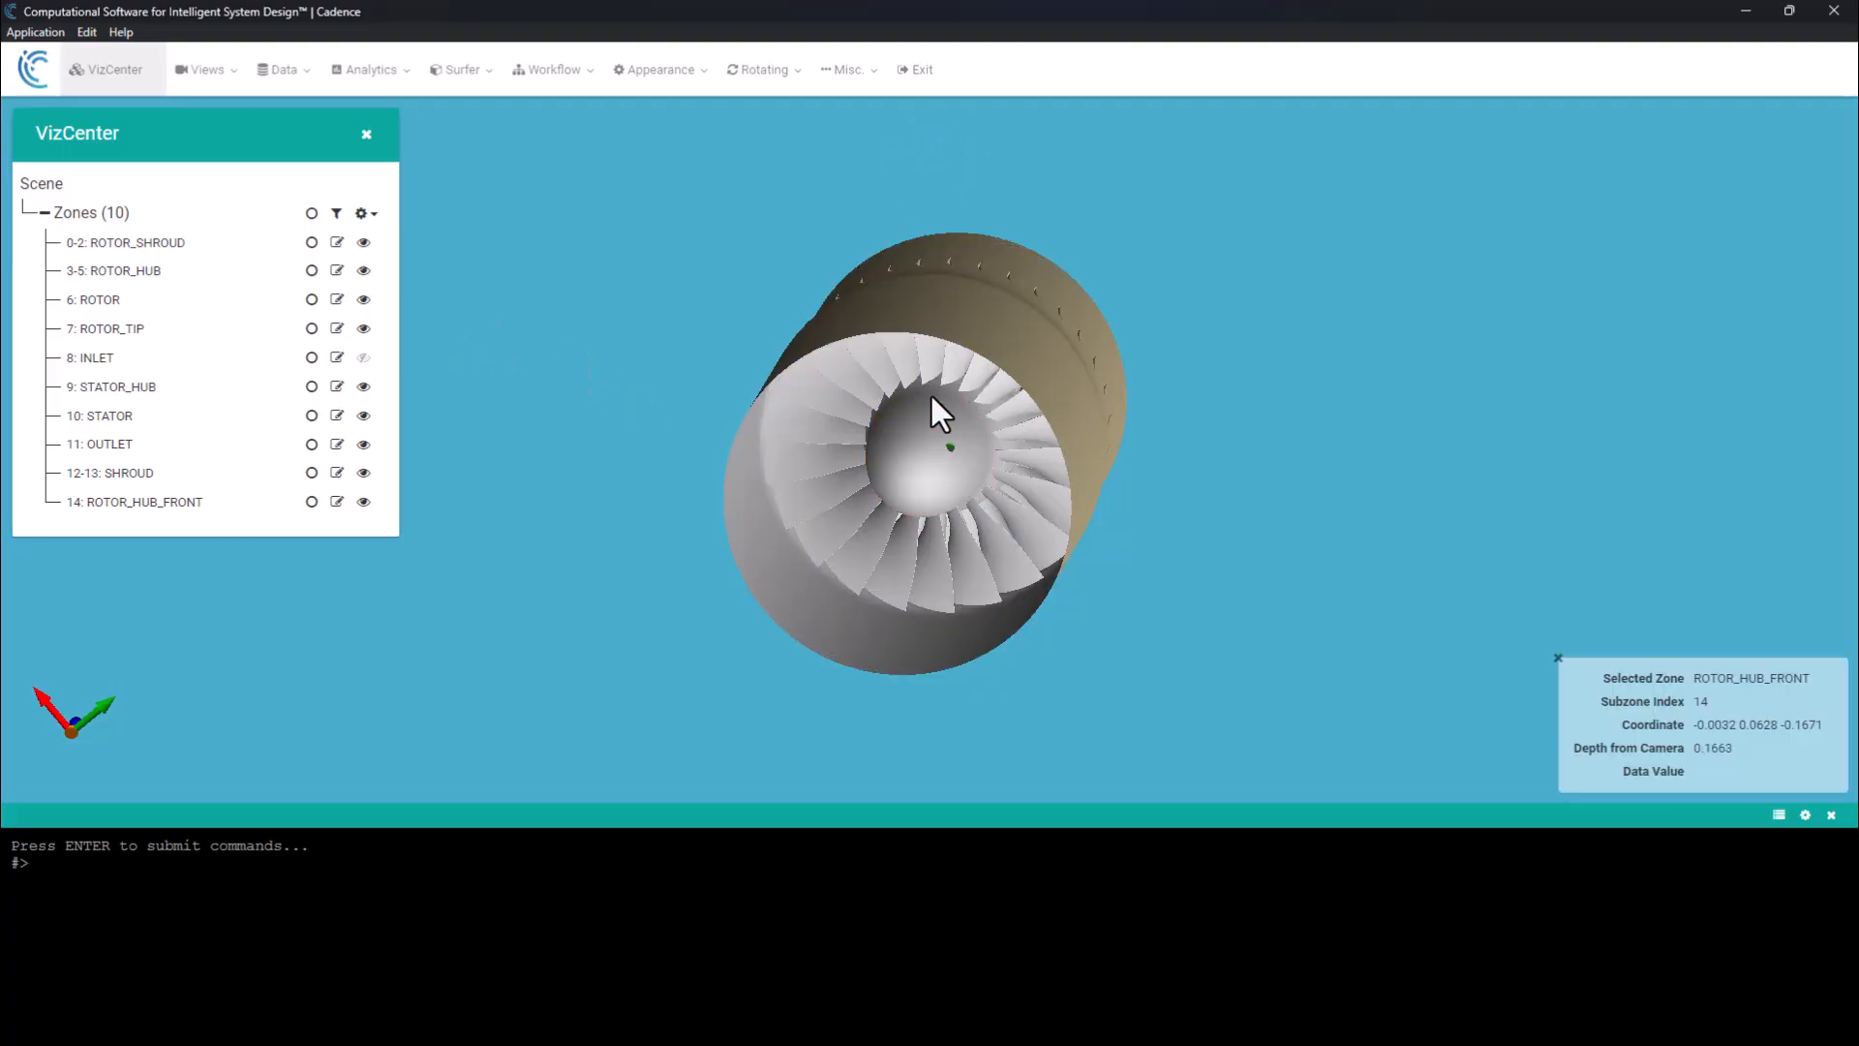
pyautogui.click(934, 376)
pyautogui.click(312, 270)
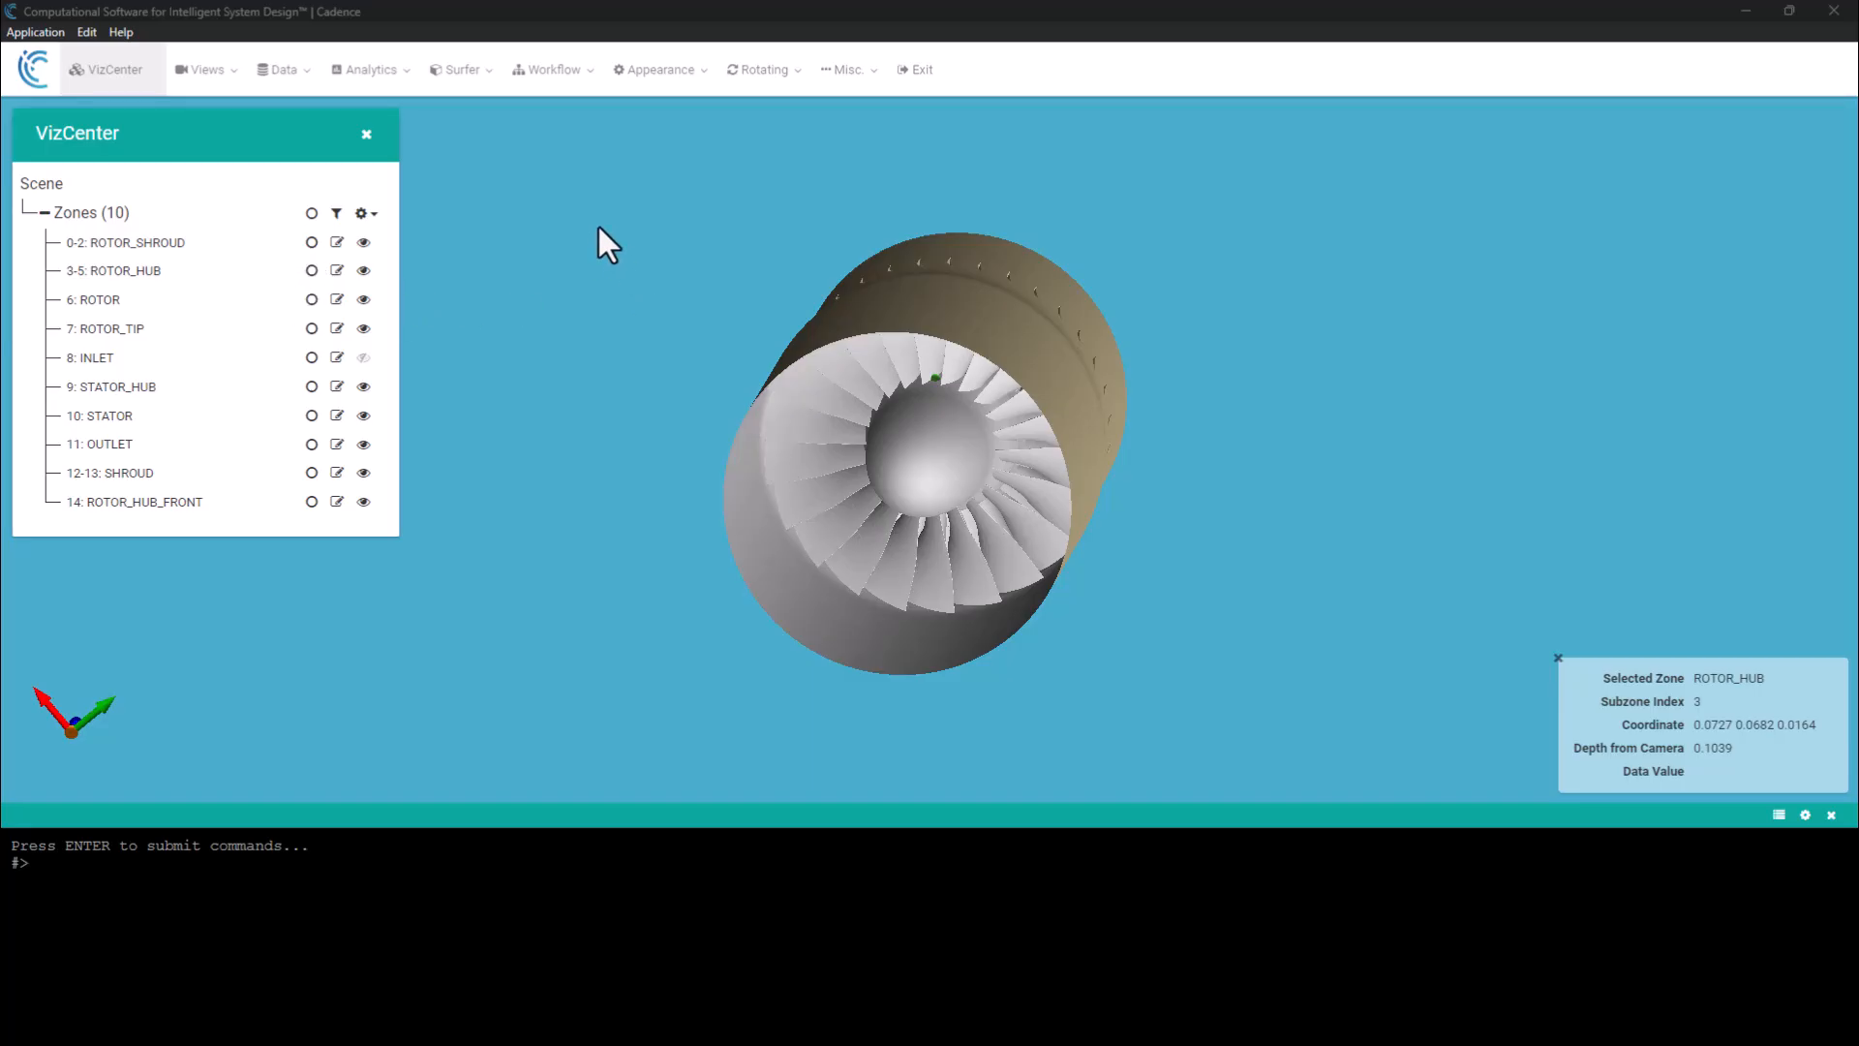
# Turn the workflow's hold mode off to continue running the journal, and check the remaining geometry.
pyautogui.click(553, 87)
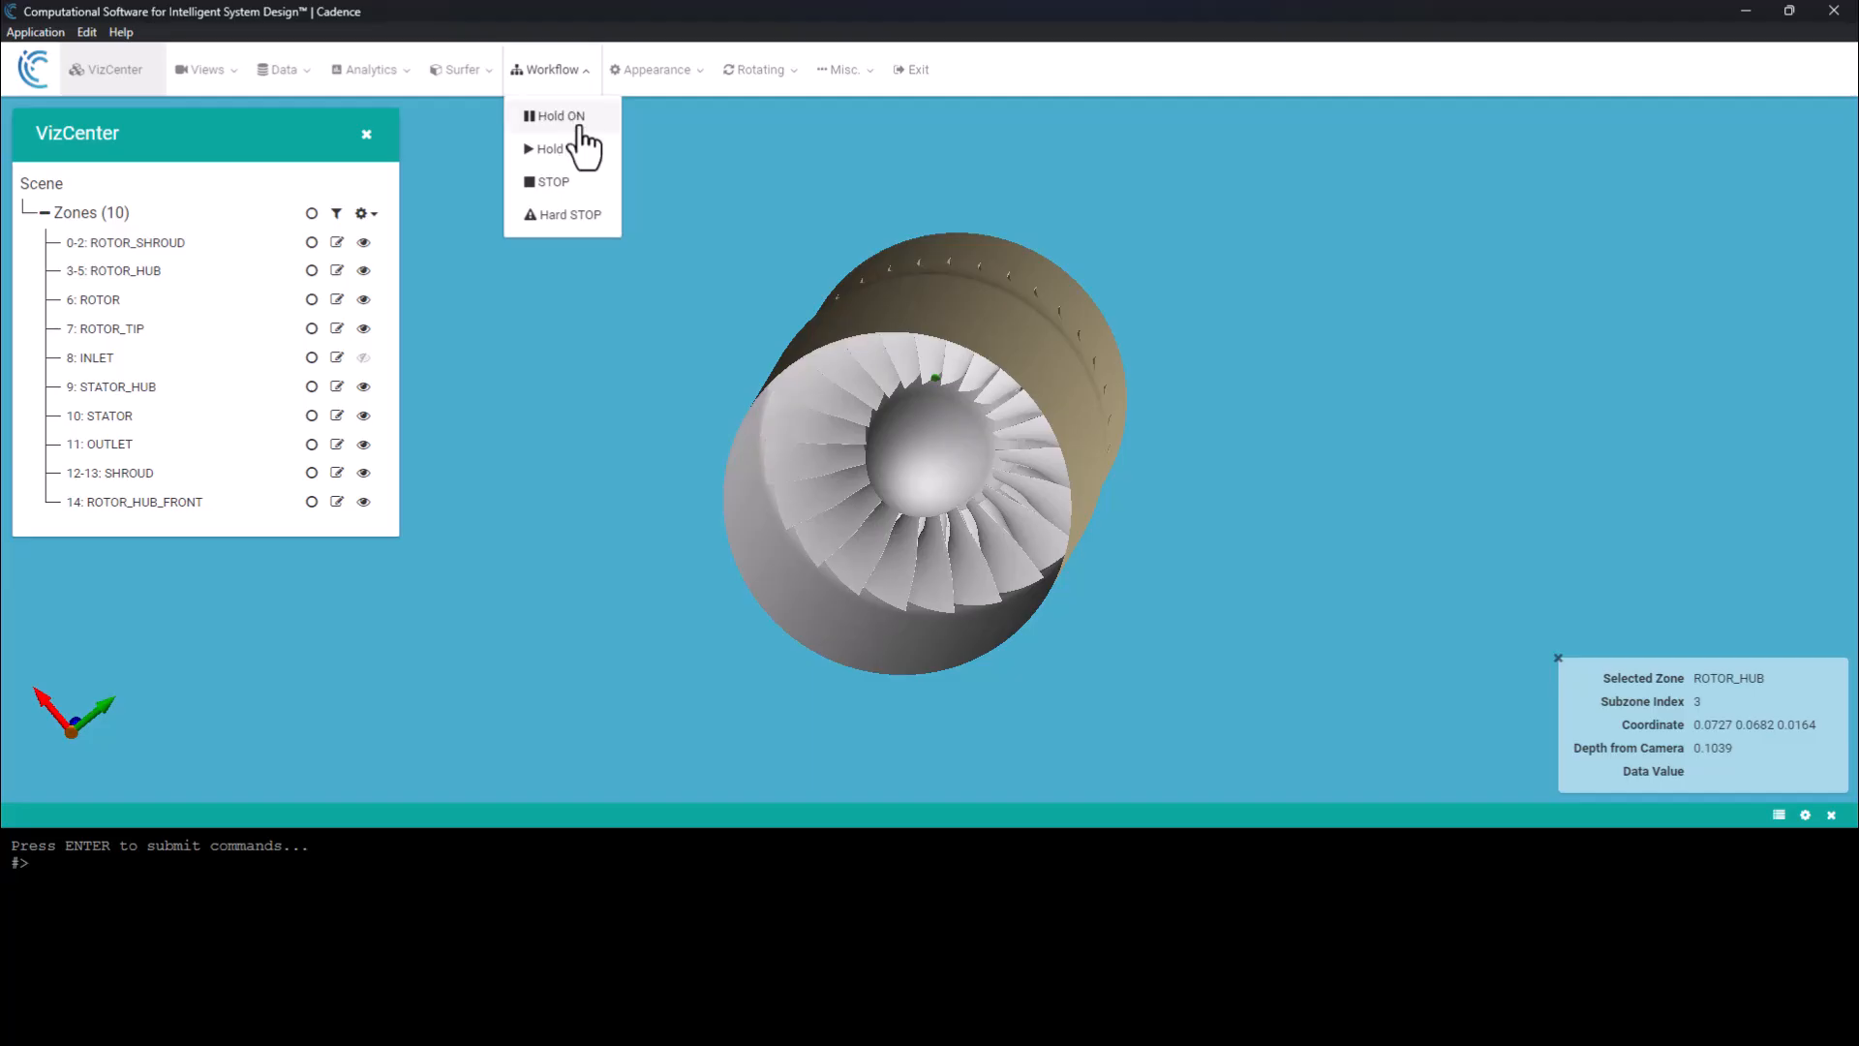
pyautogui.click(562, 149)
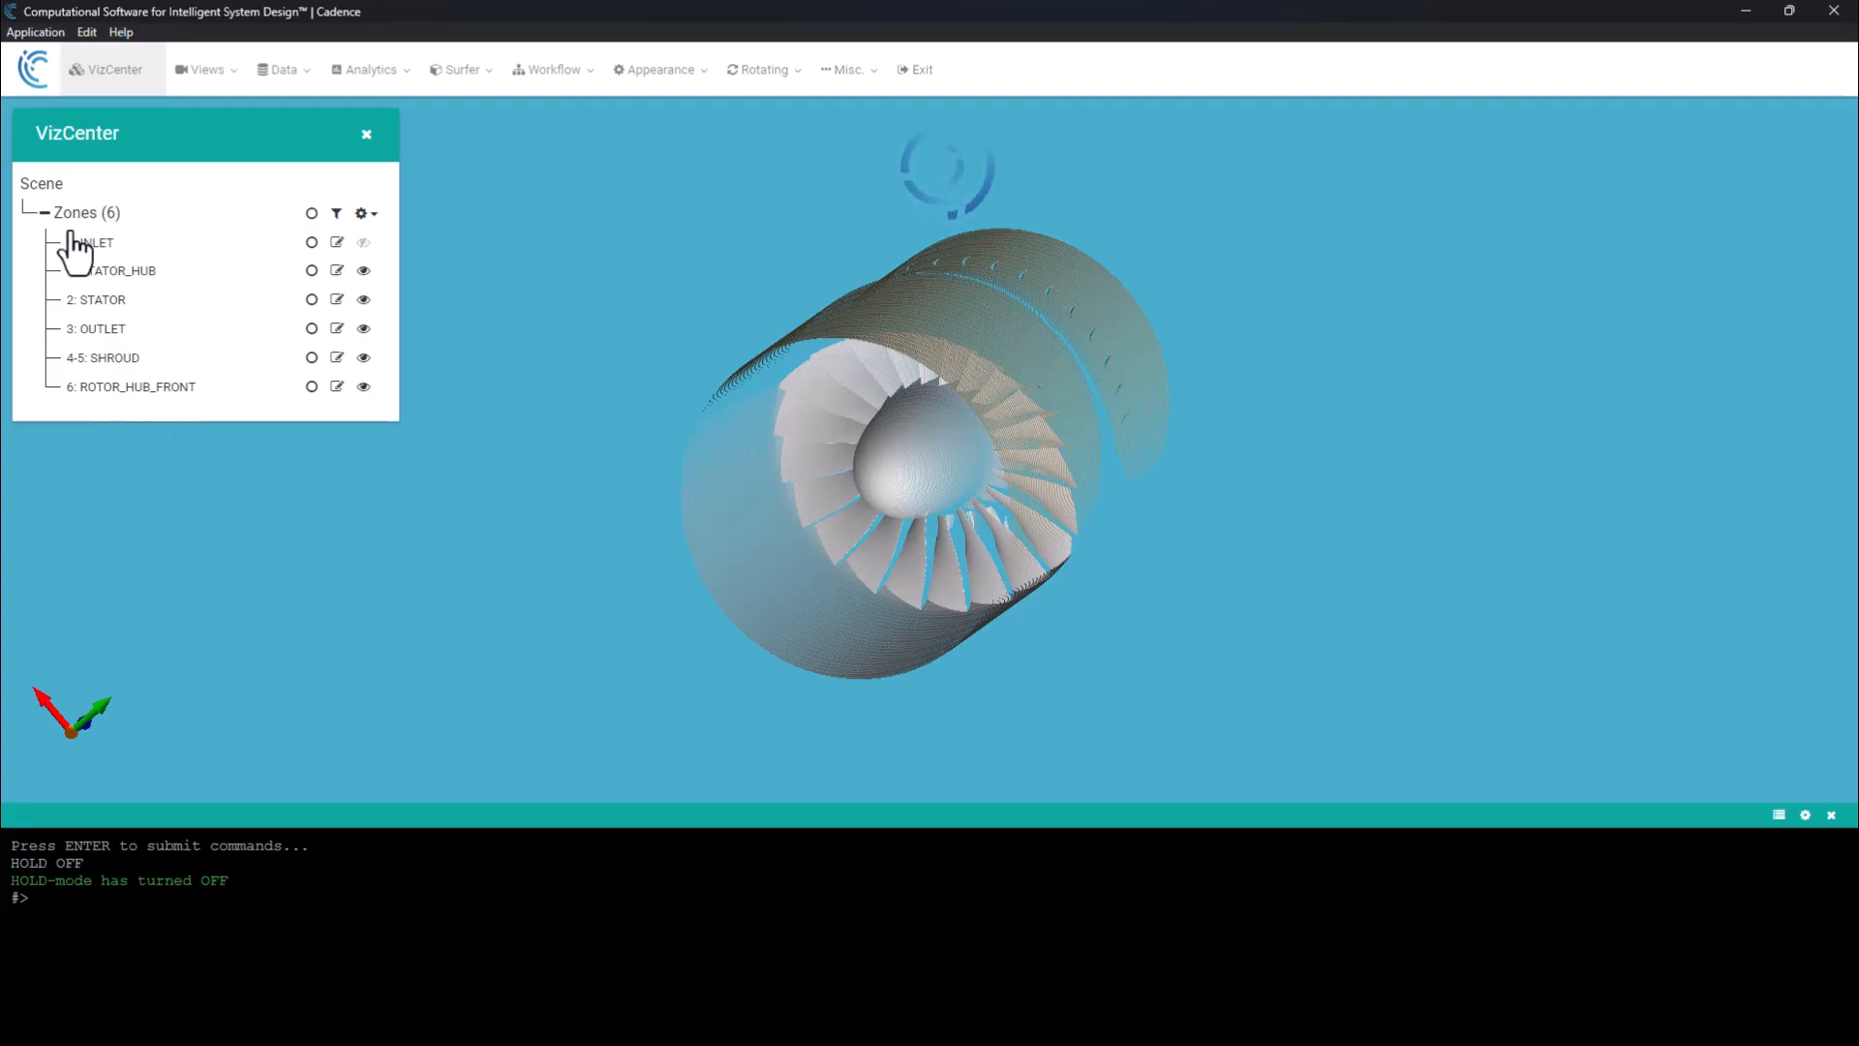
pyautogui.moveTo(961, 364); pyautogui.dragTo(951, 382)
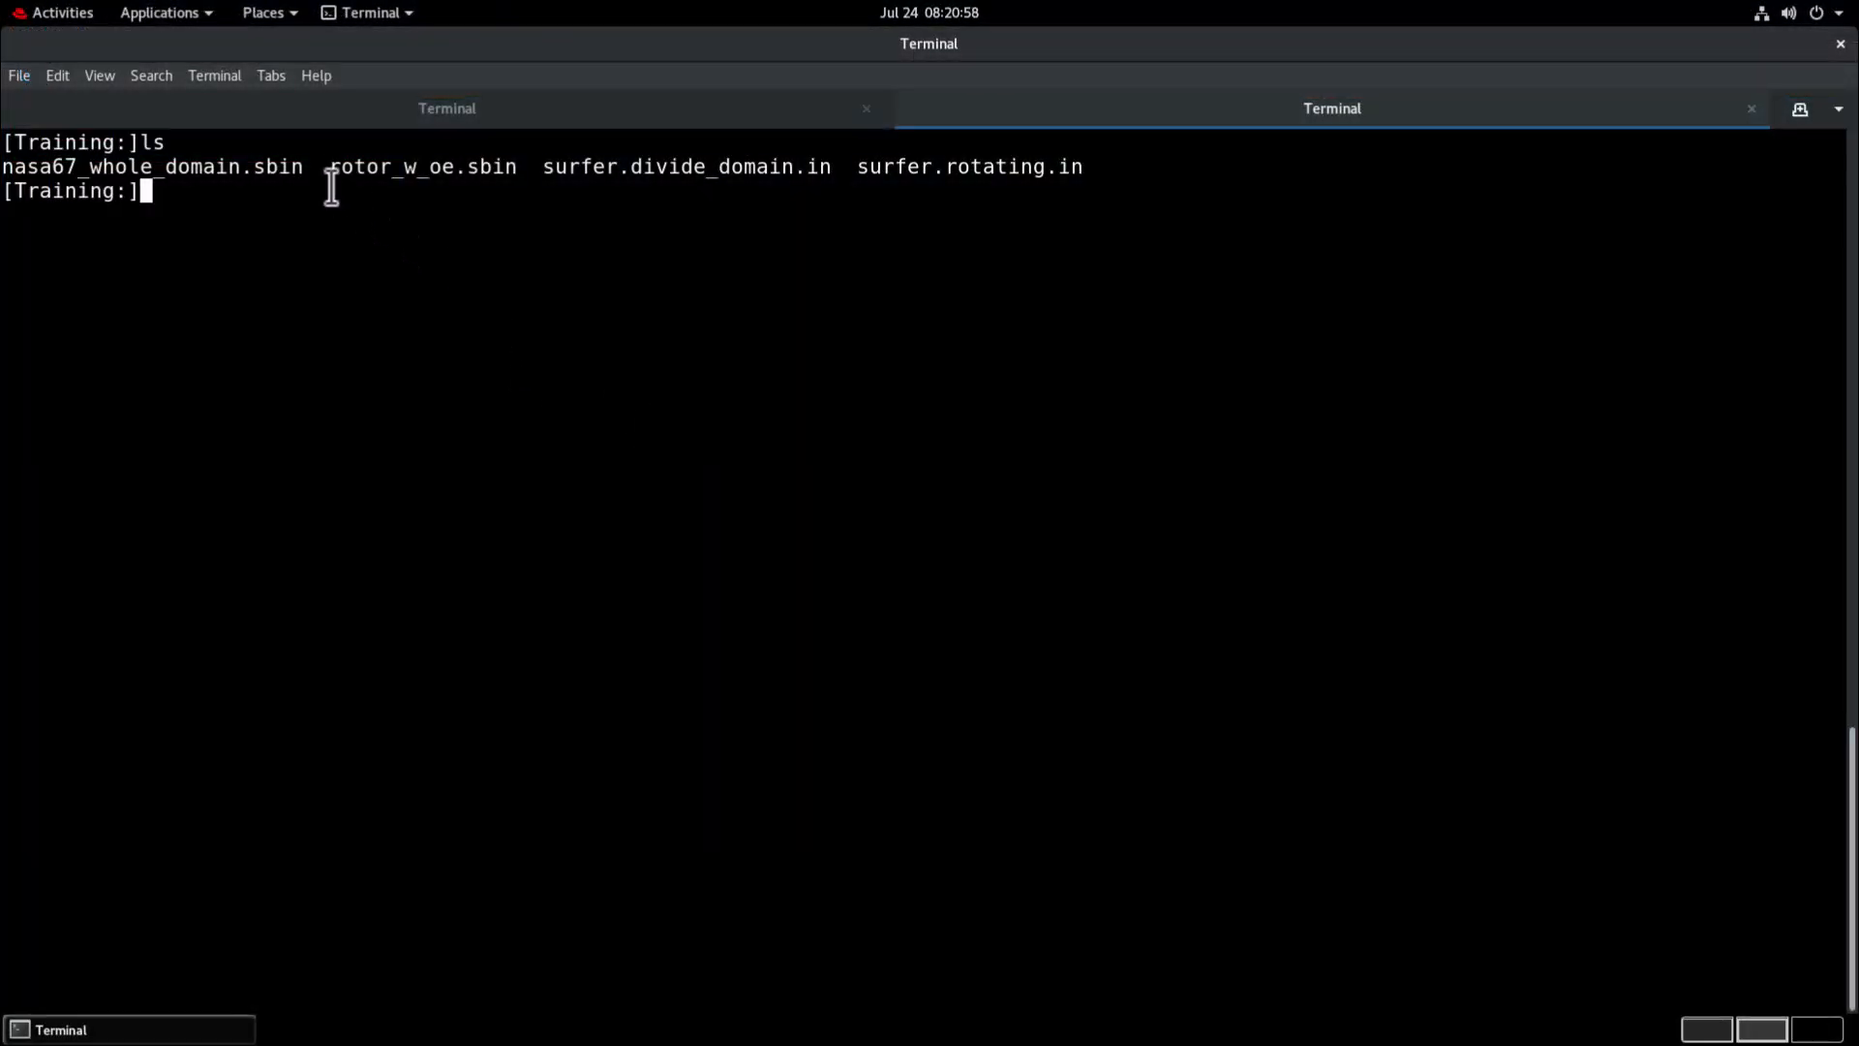
# Point out rotor_w_oe.sbin in the directory listing and open the surfer.divide_domain.in journal in vi.
pyautogui.moveTo(327, 166); pyautogui.dragTo(518, 167)
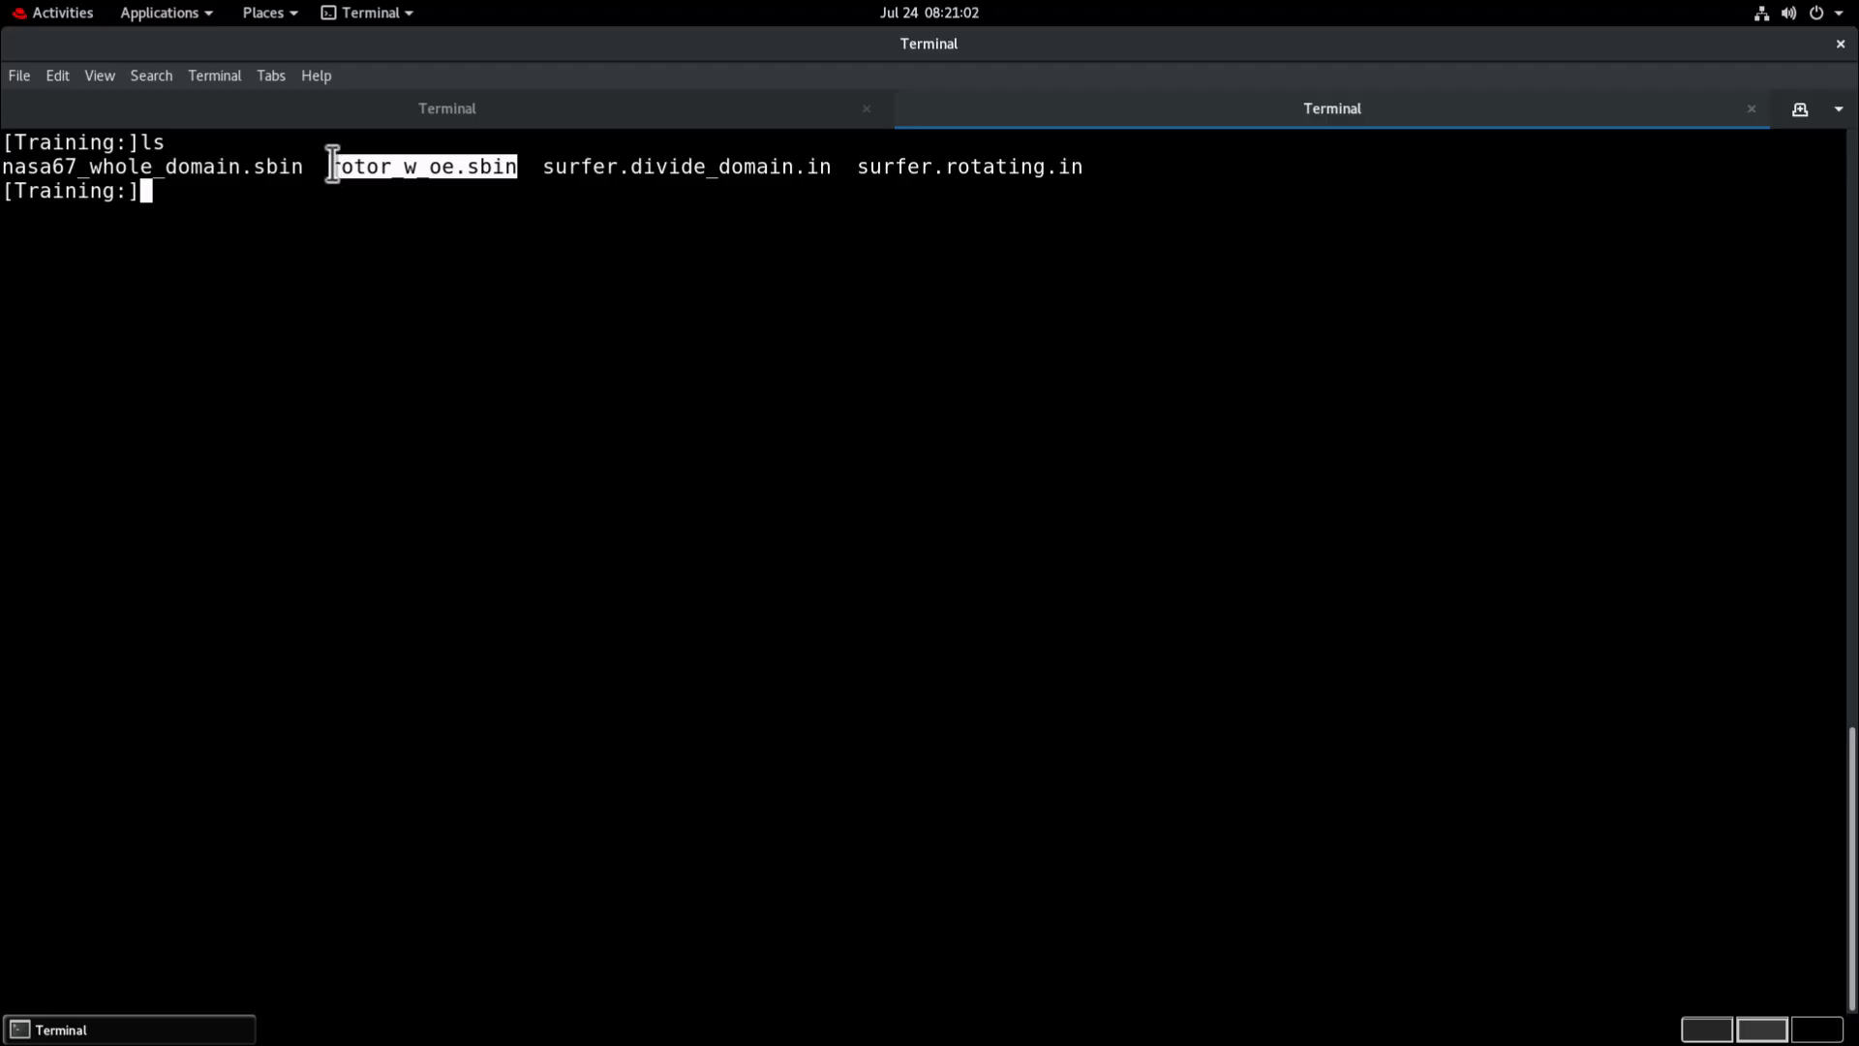
pyautogui.click(327, 215)
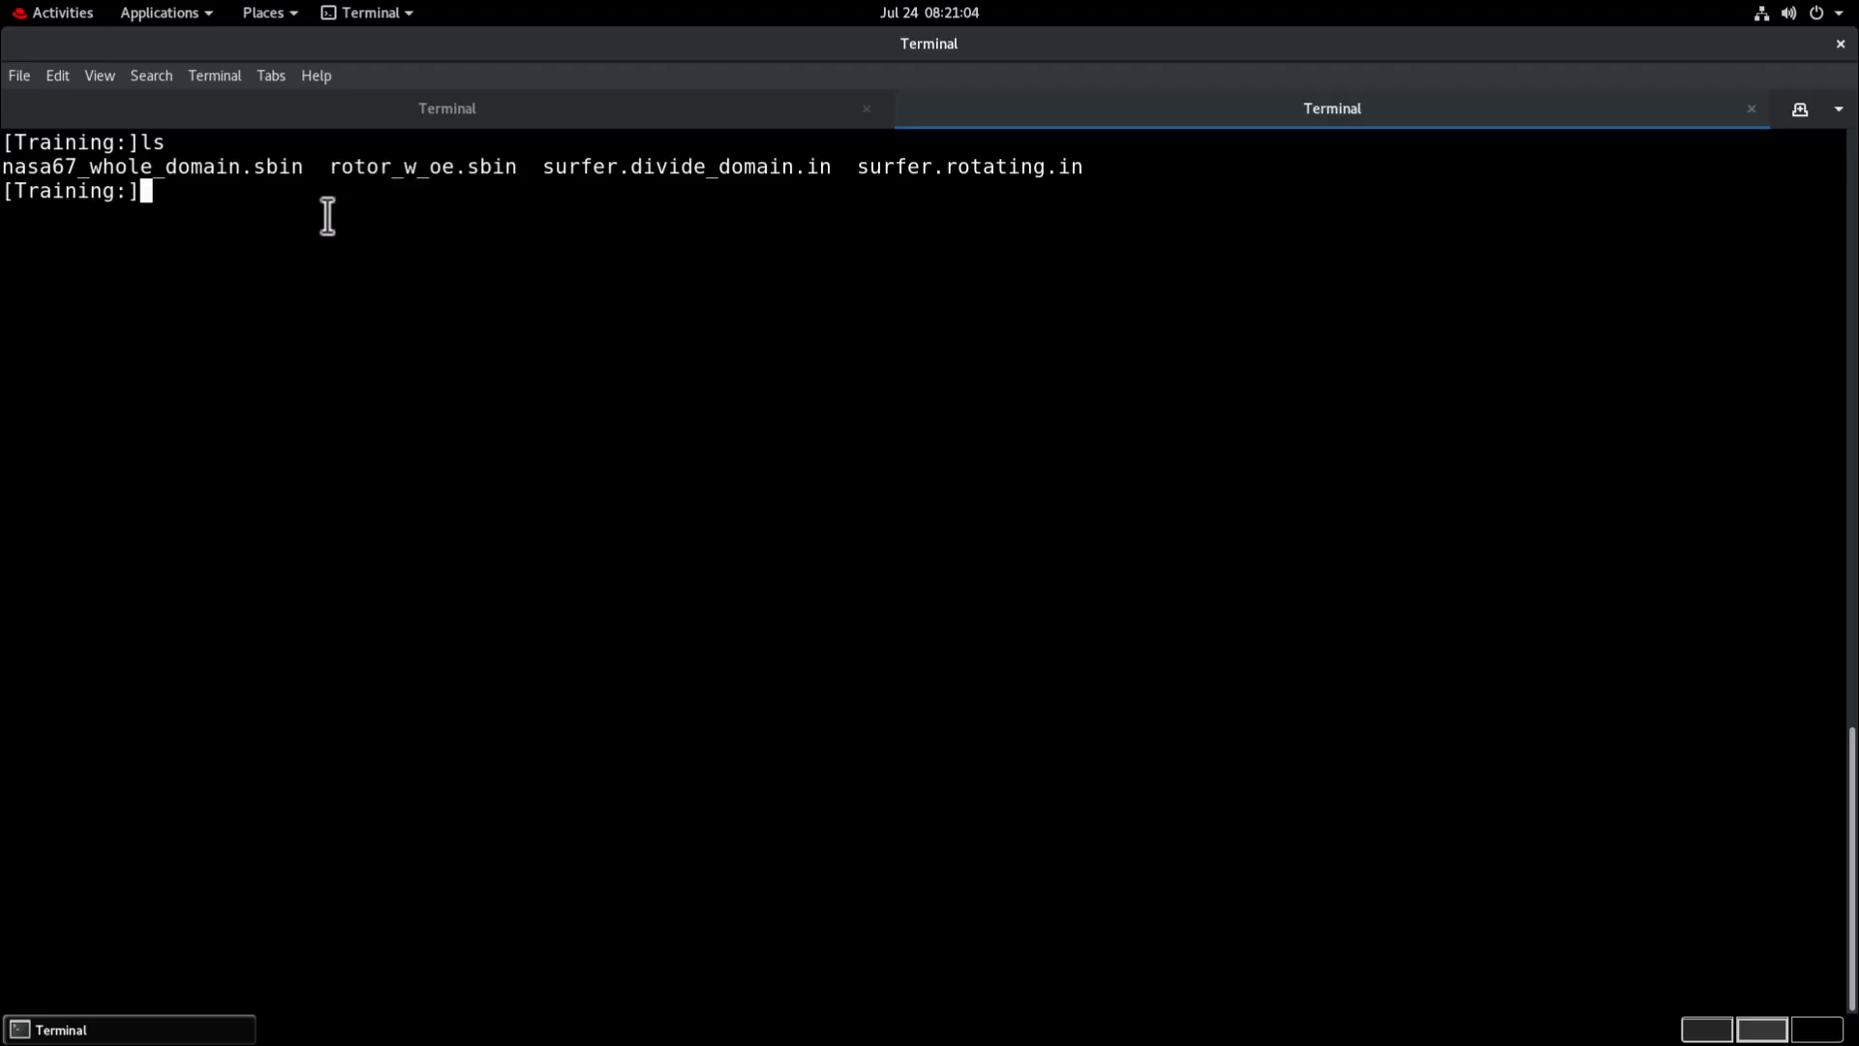
pyautogui.write('vi su')
pyautogui.press('Tab')
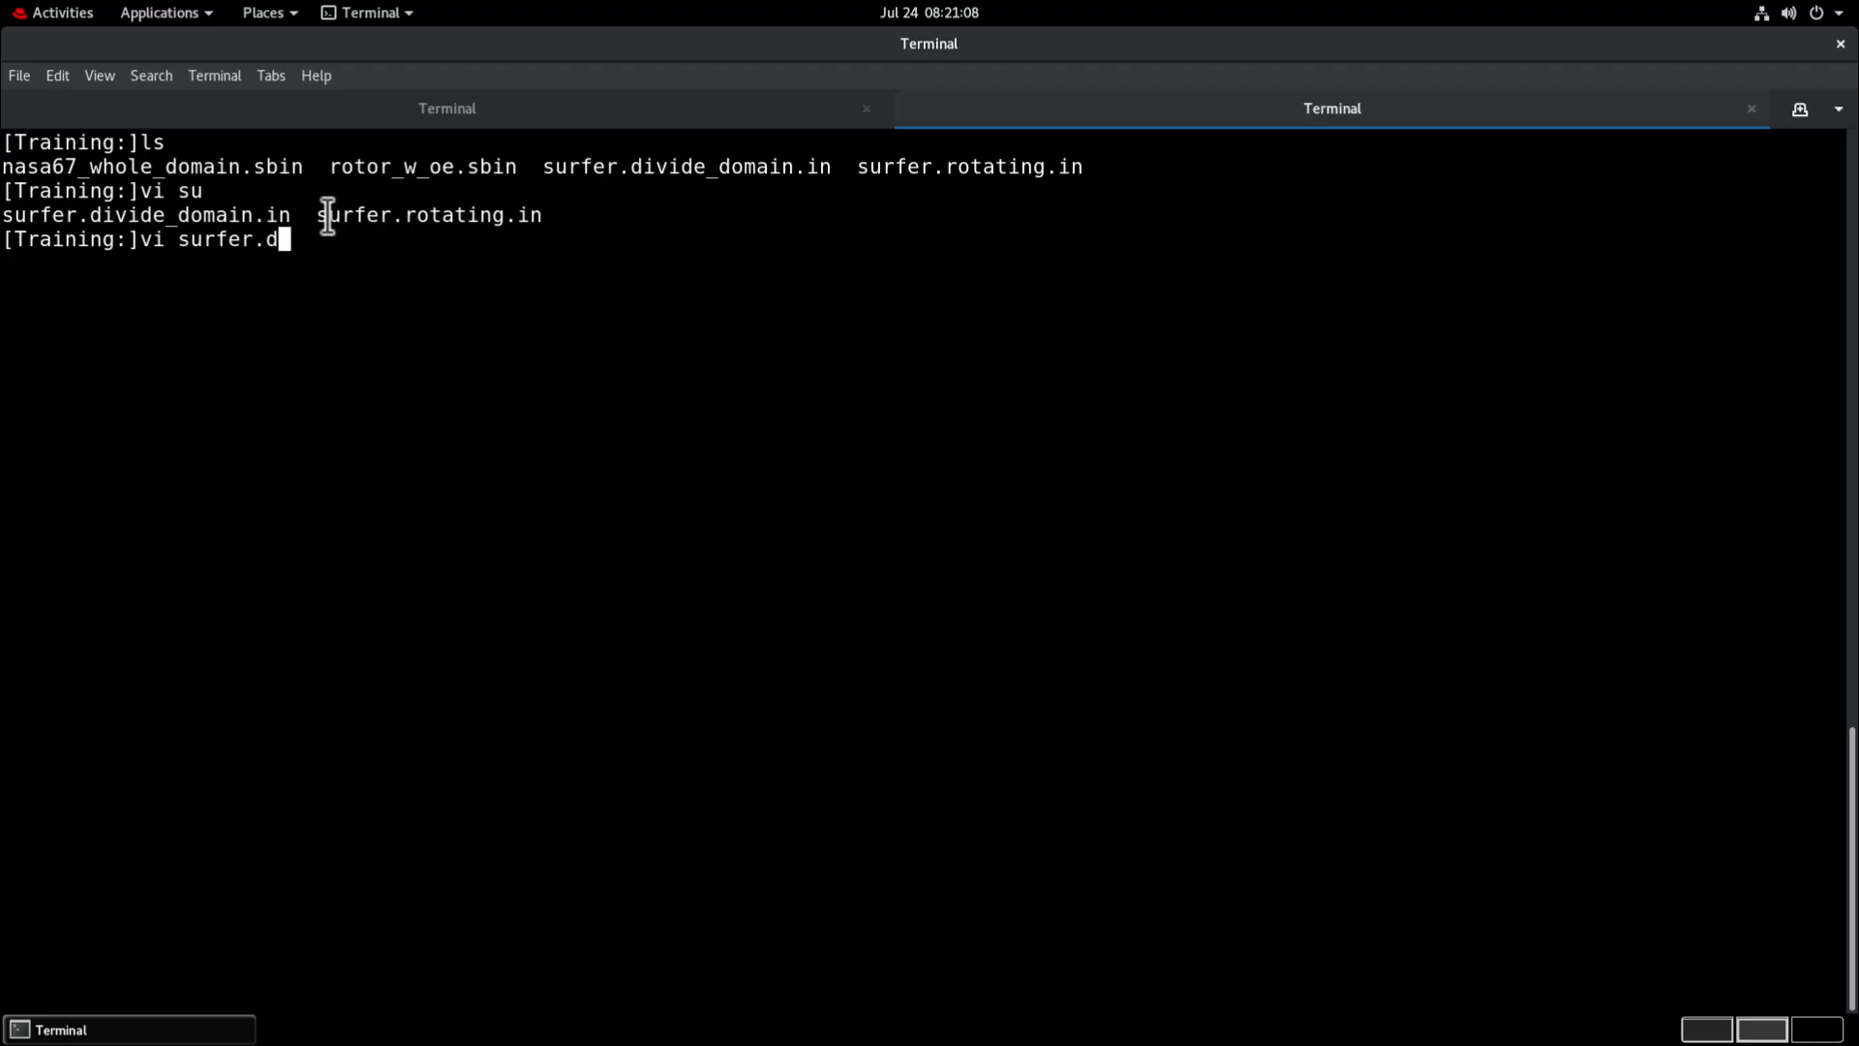
pyautogui.write('d')
pyautogui.press('Tab')
pyautogui.press('Return')
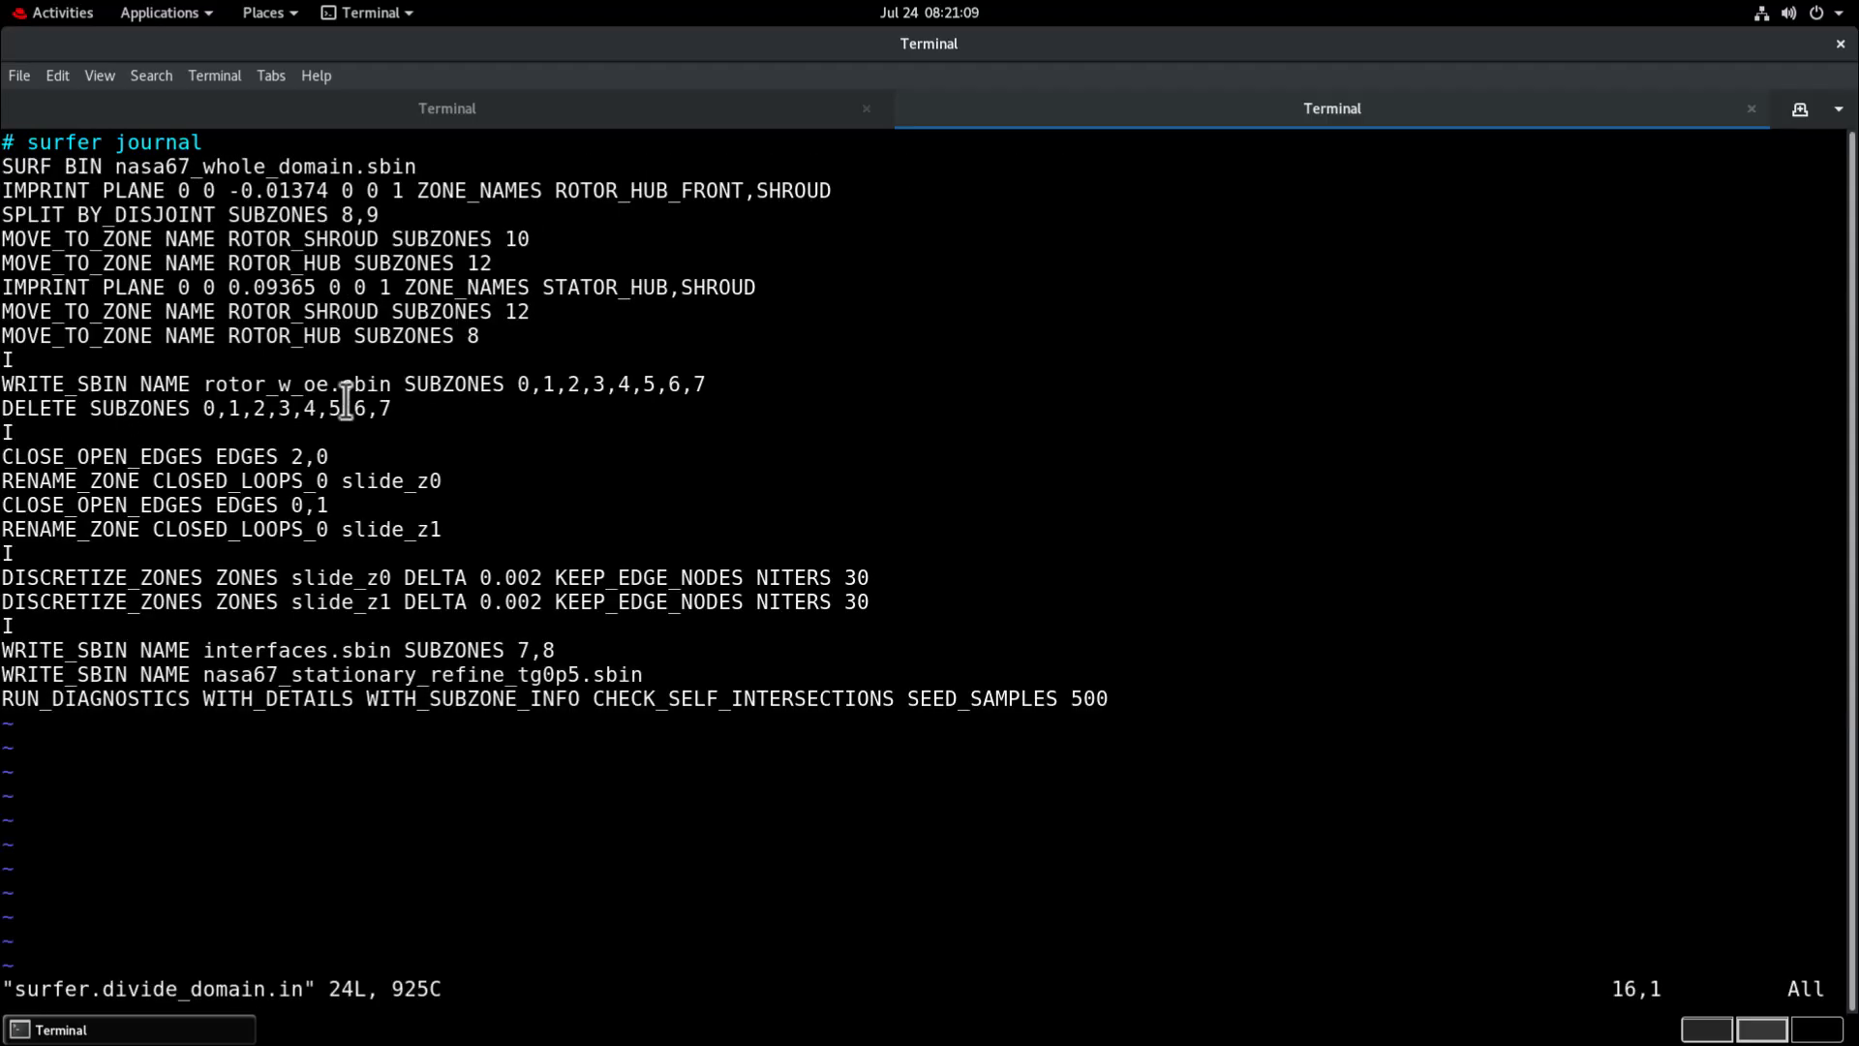
# Review the journal's rotor WRITE_SBIN and DELETE lines, the CLOSE_OPEN_EDGES and RENAME_ZONE lines, and the interactive pause after them.
pyautogui.moveTo(409, 406); pyautogui.dragTo(5, 388)
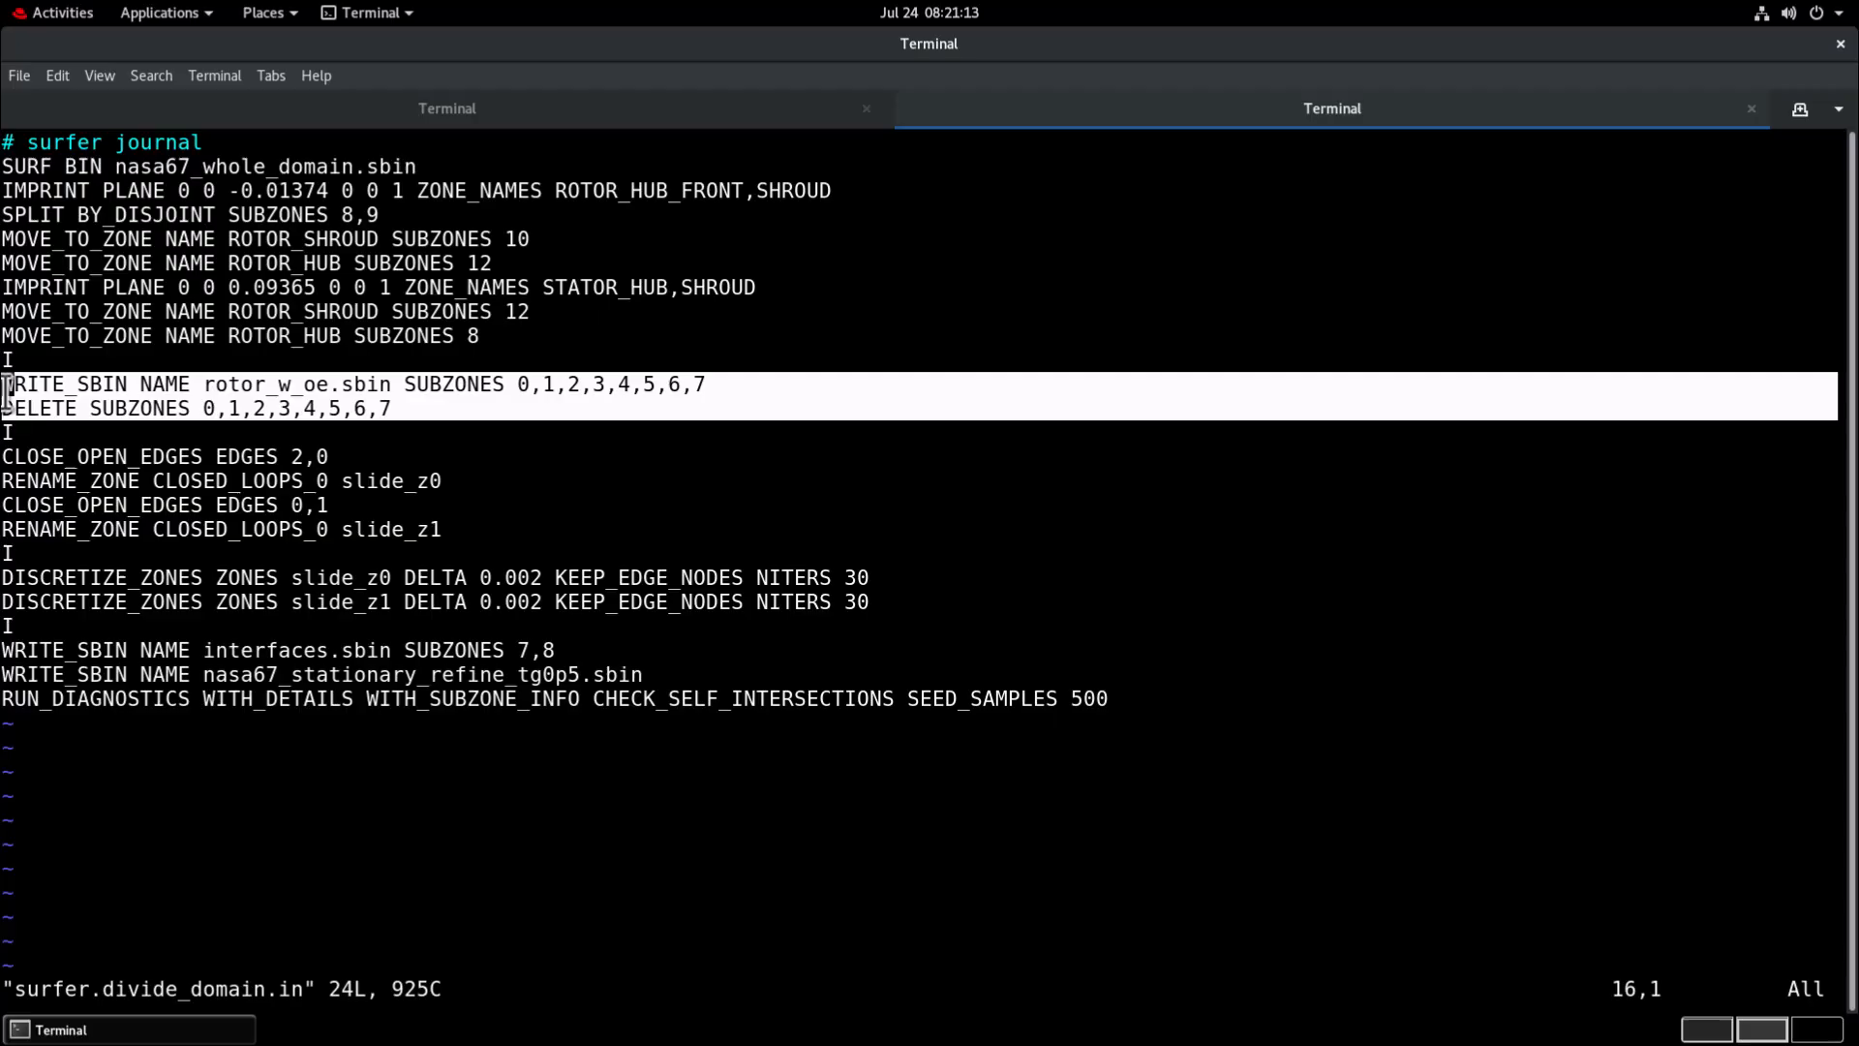
pyautogui.click(230, 412)
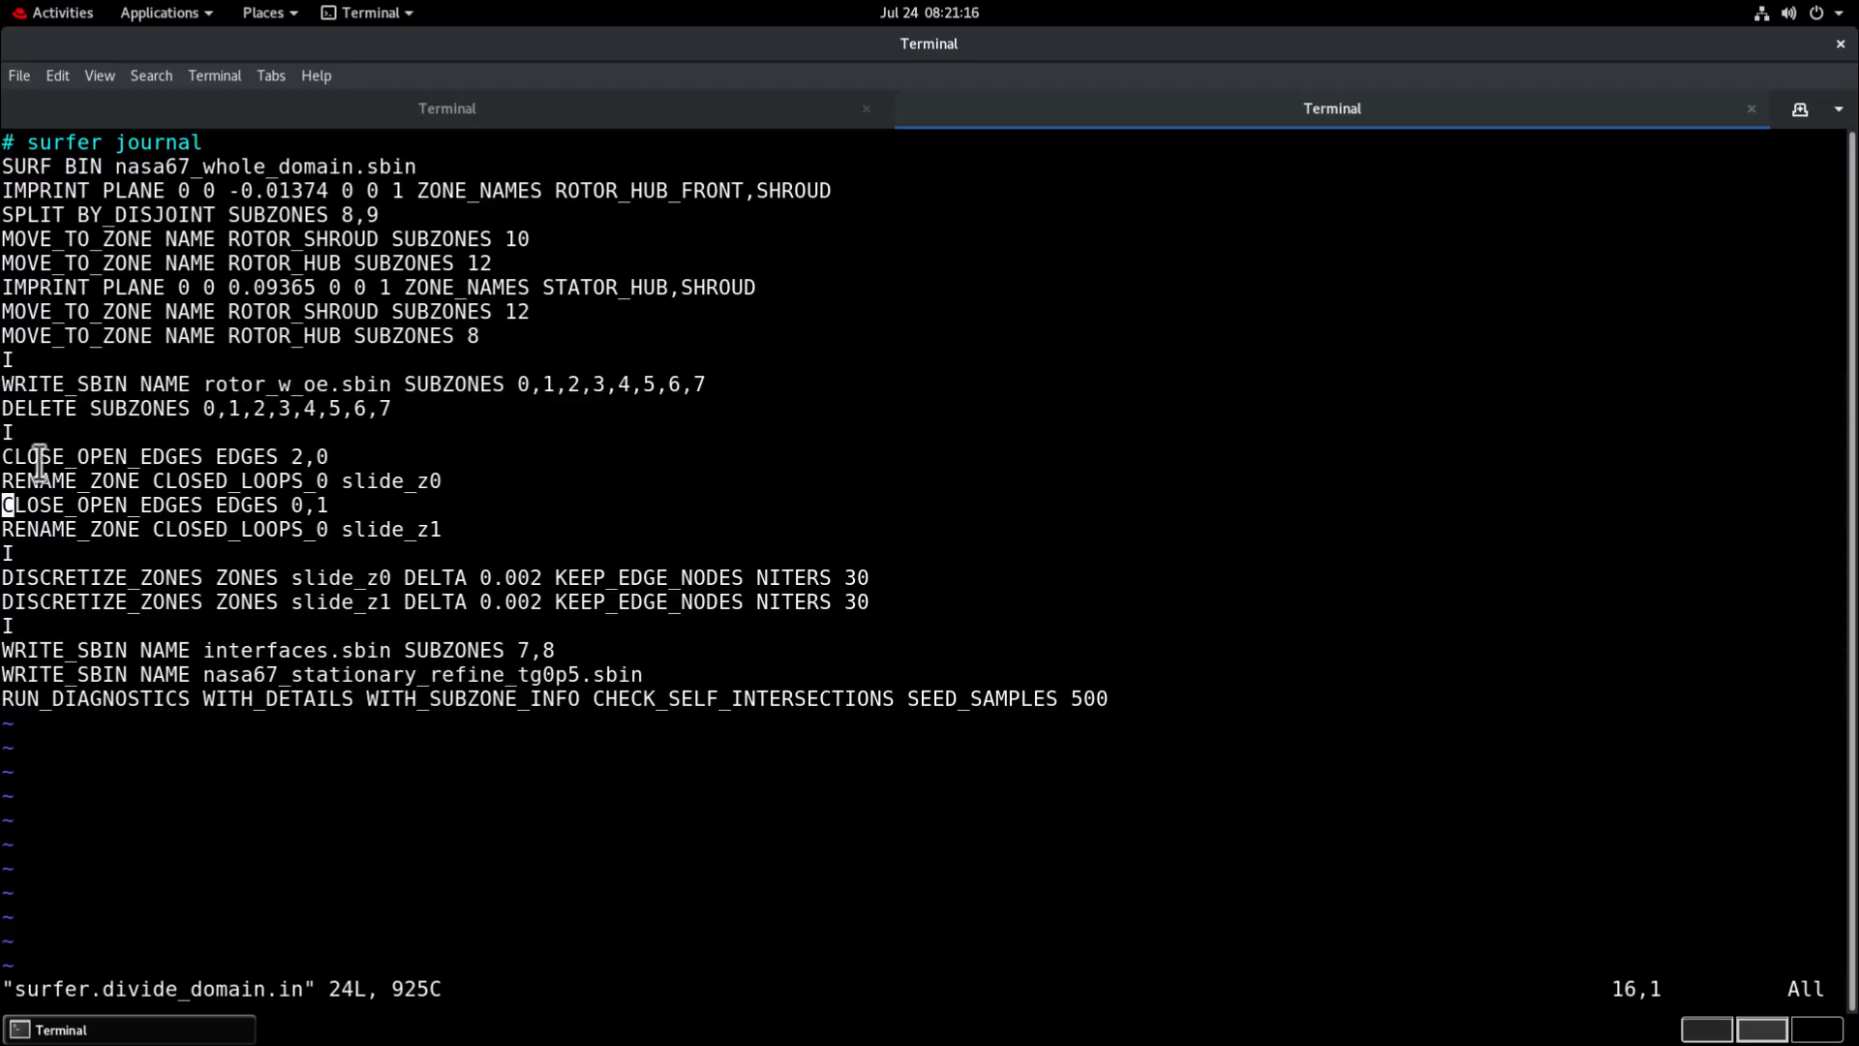
pyautogui.moveTo(39, 463); pyautogui.dragTo(375, 531)
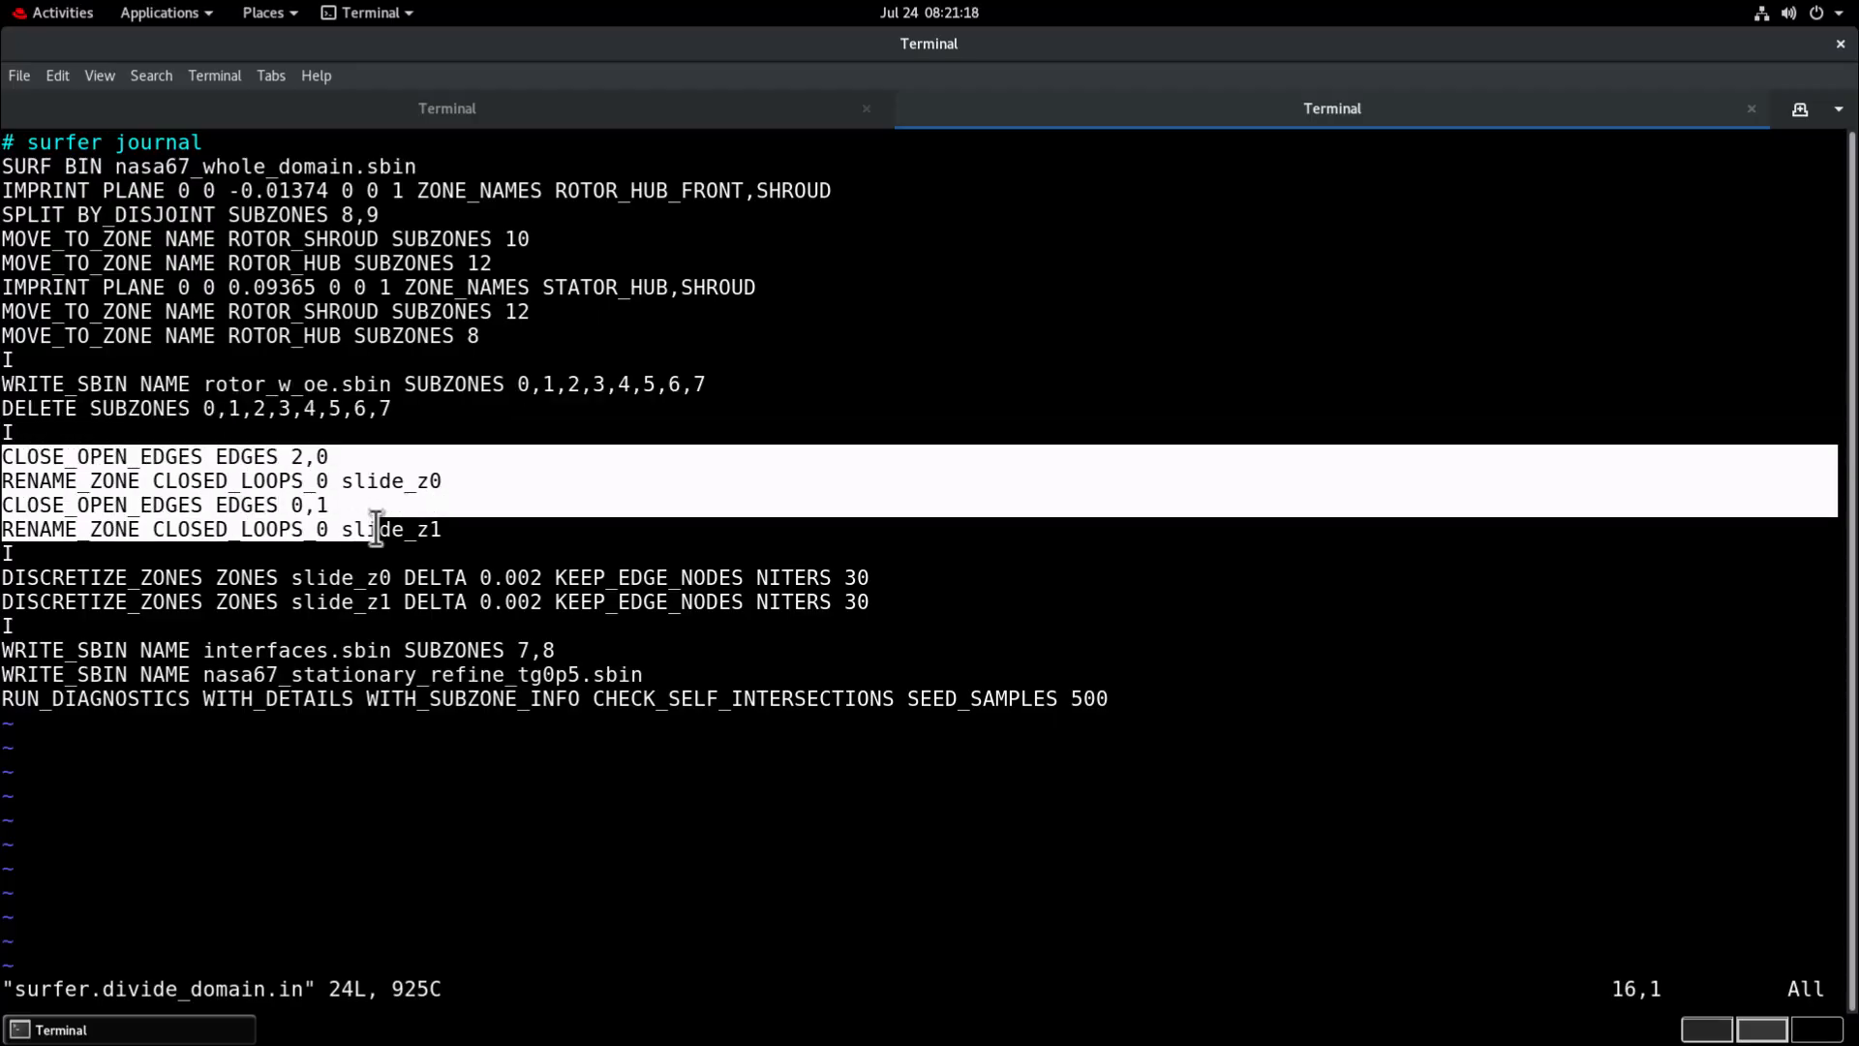
pyautogui.moveTo(10, 560); pyautogui.dragTo(6, 563)
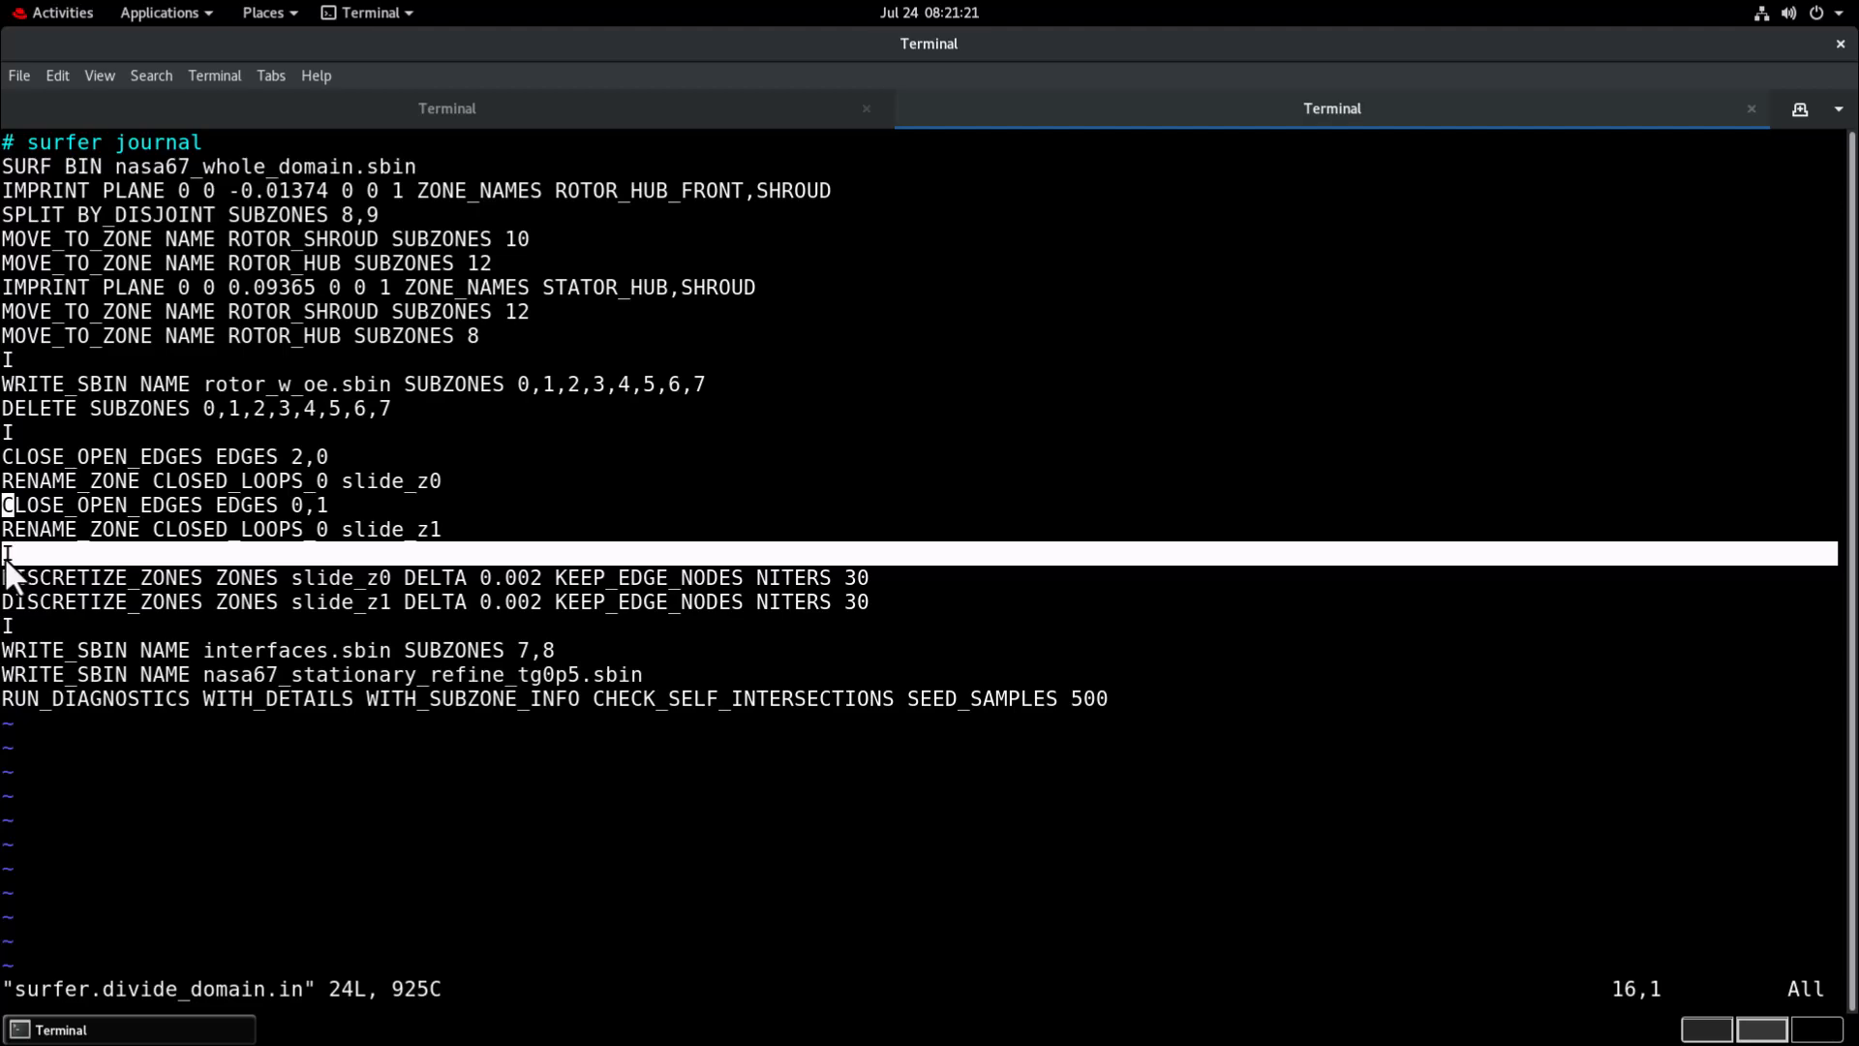
pyautogui.click(272, 501)
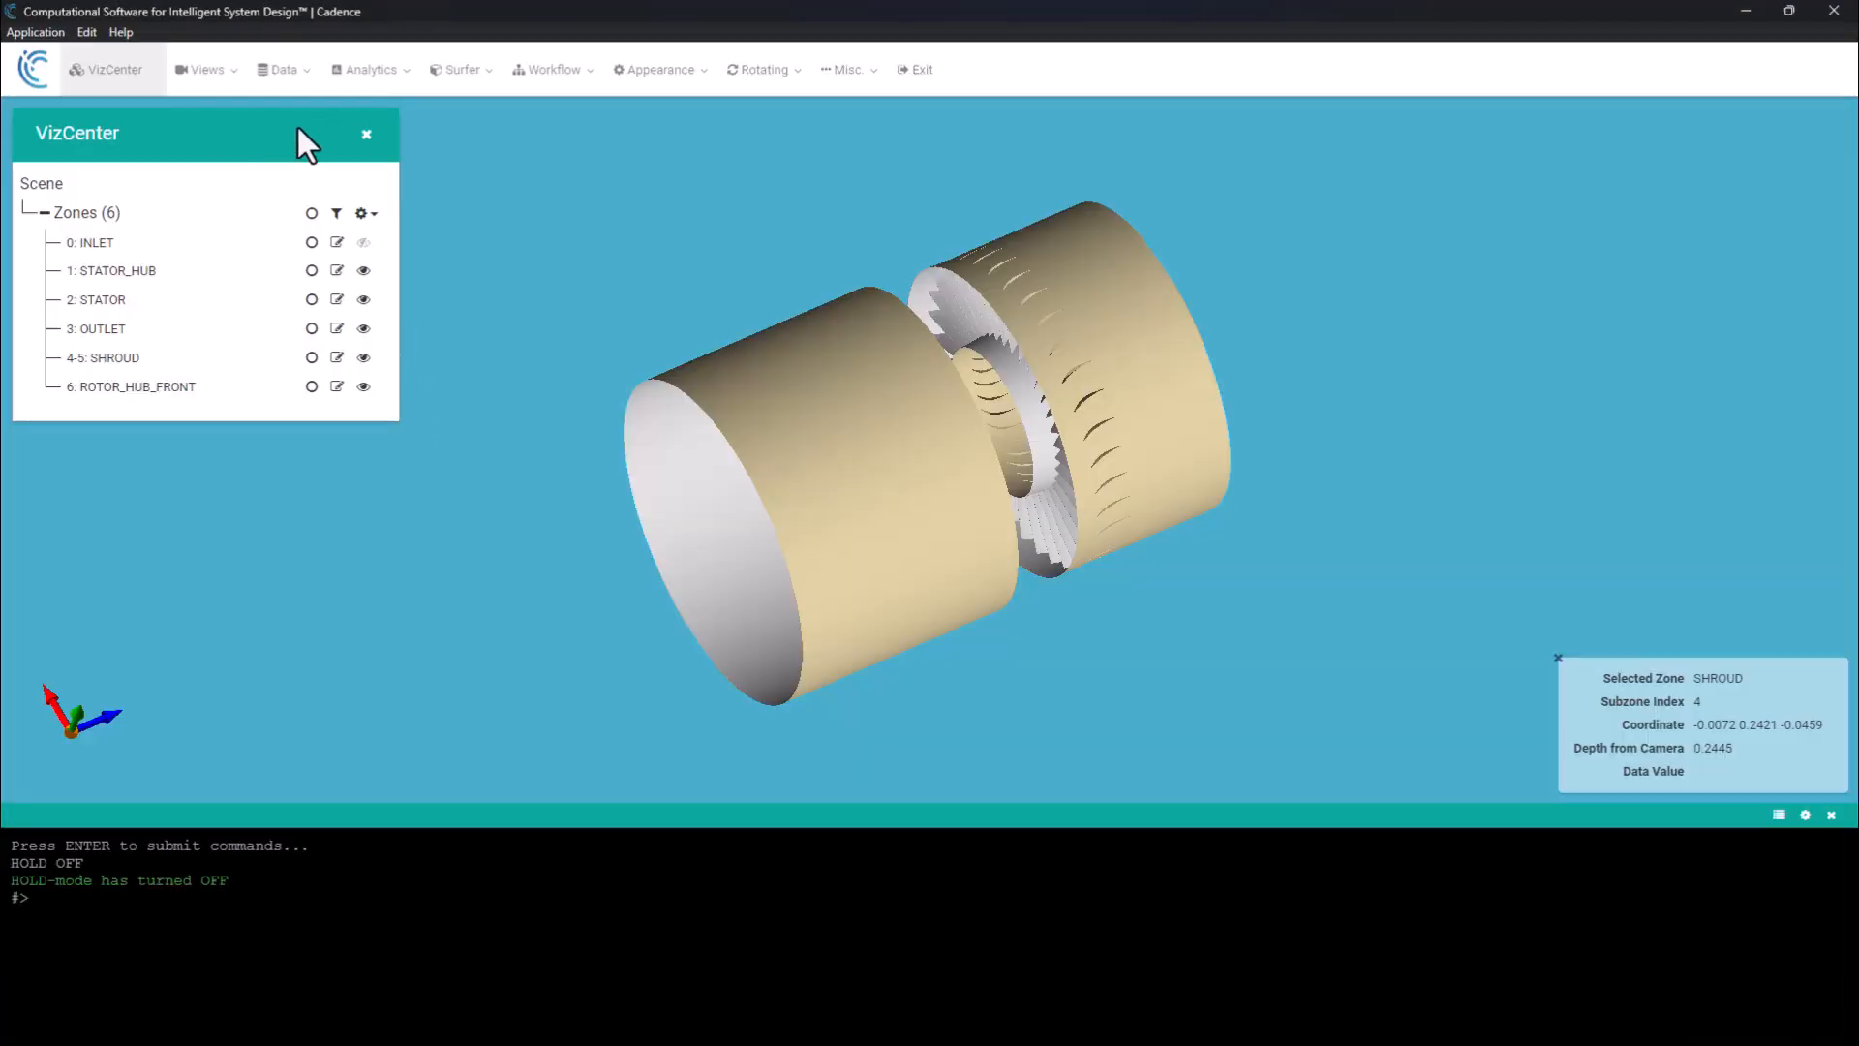
# In the Cadence viewer, display the surface's open edges and turn the workflow's hold mode off to continue the journal.
pyautogui.click(211, 69)
pyautogui.click(230, 160)
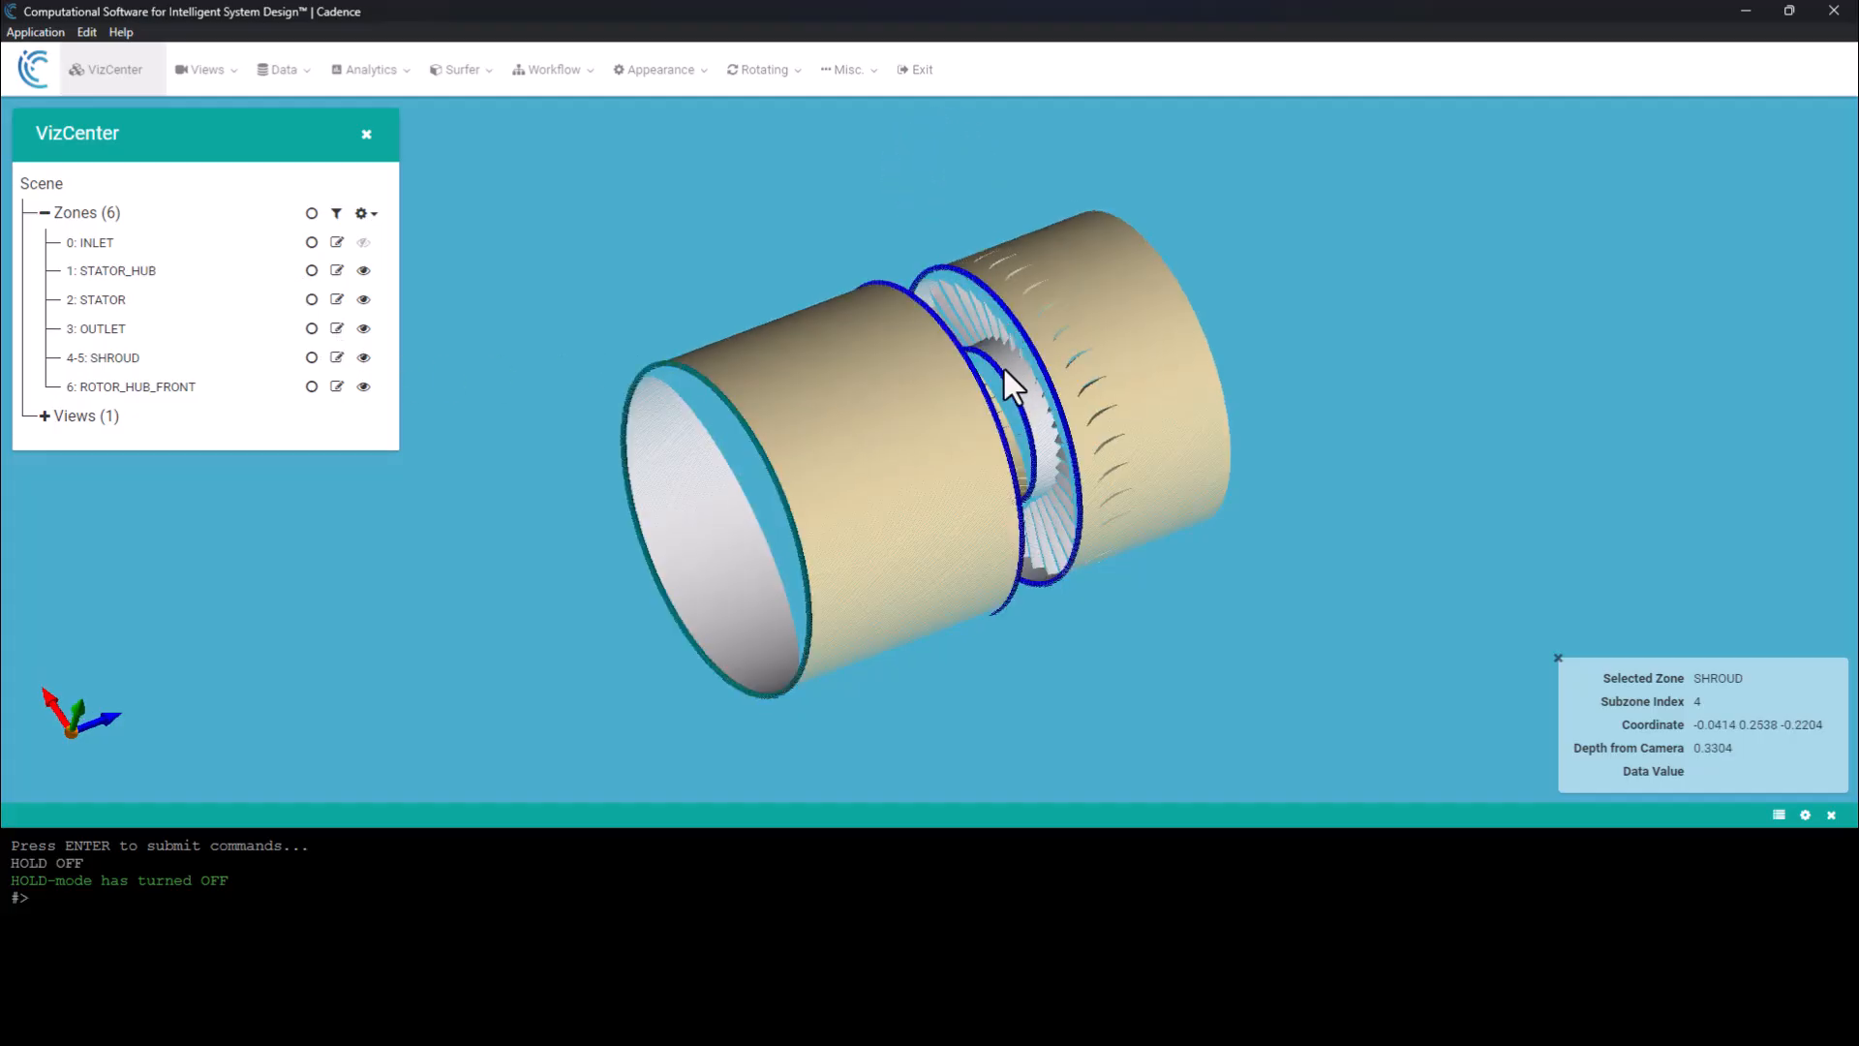
pyautogui.click(548, 79)
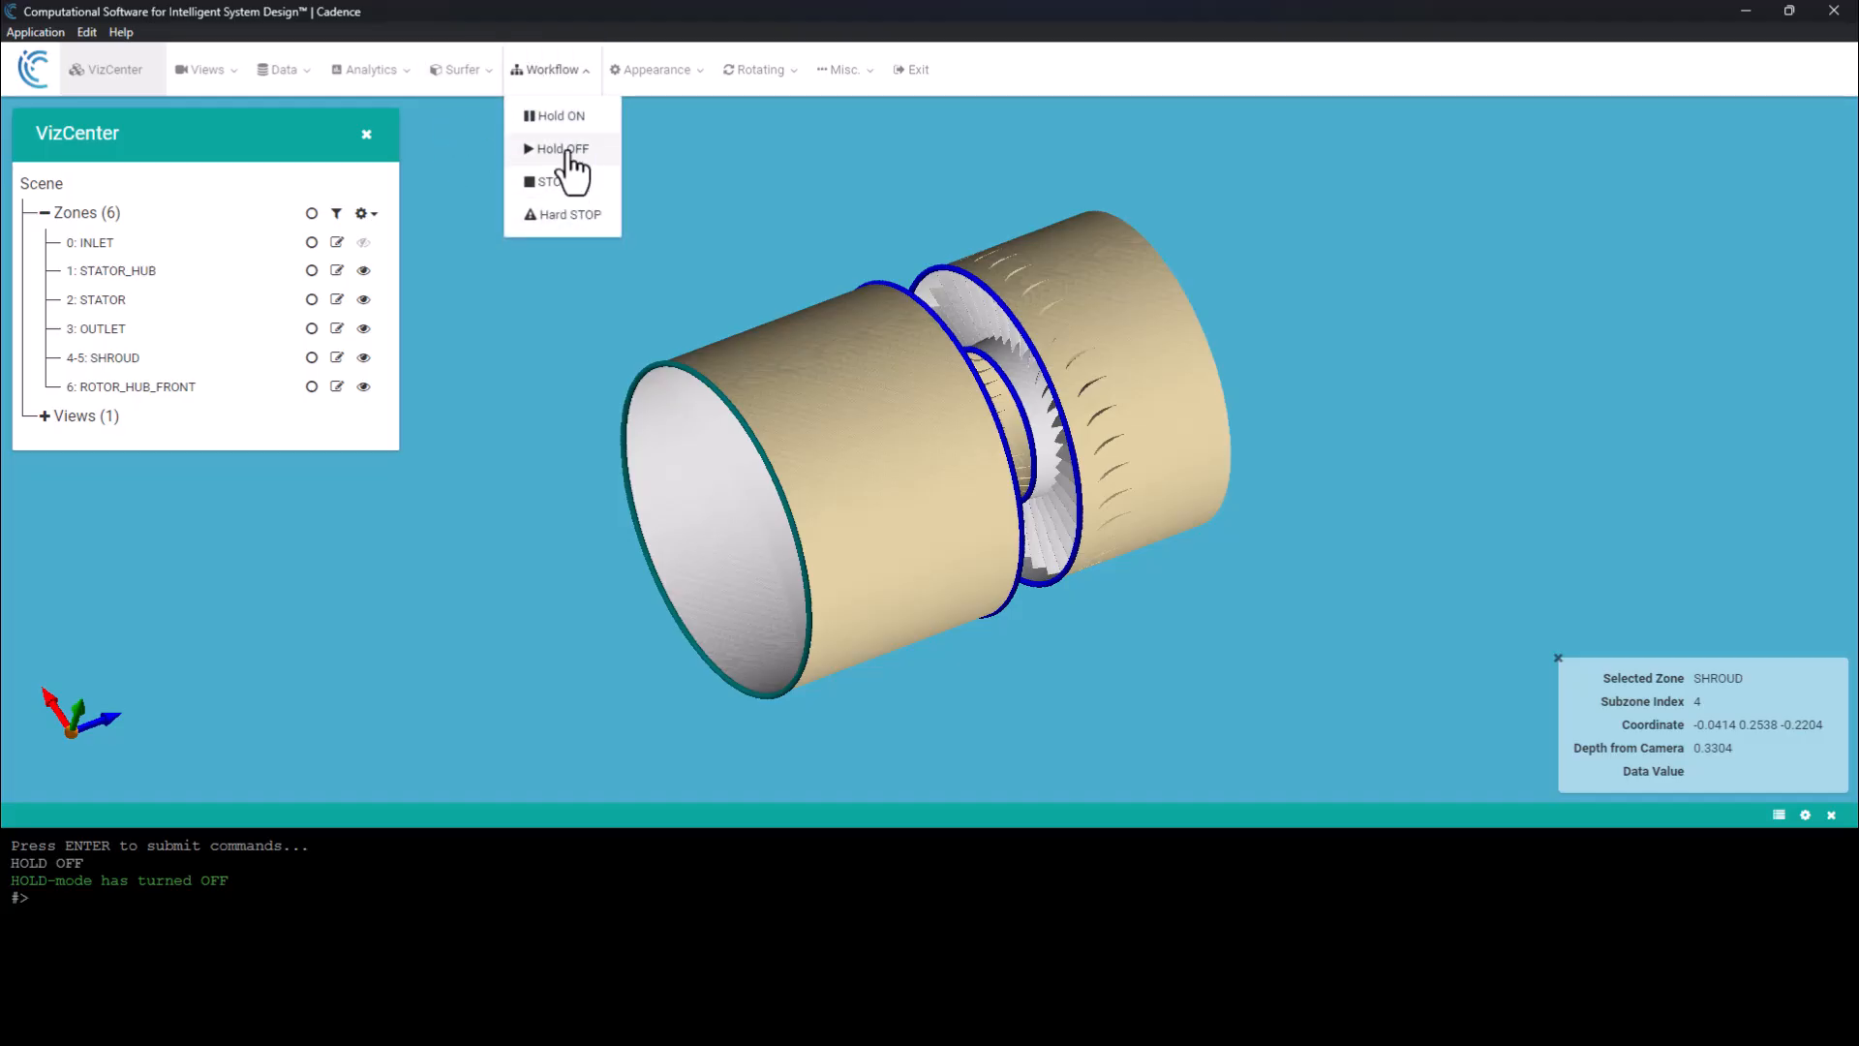
pyautogui.click(571, 150)
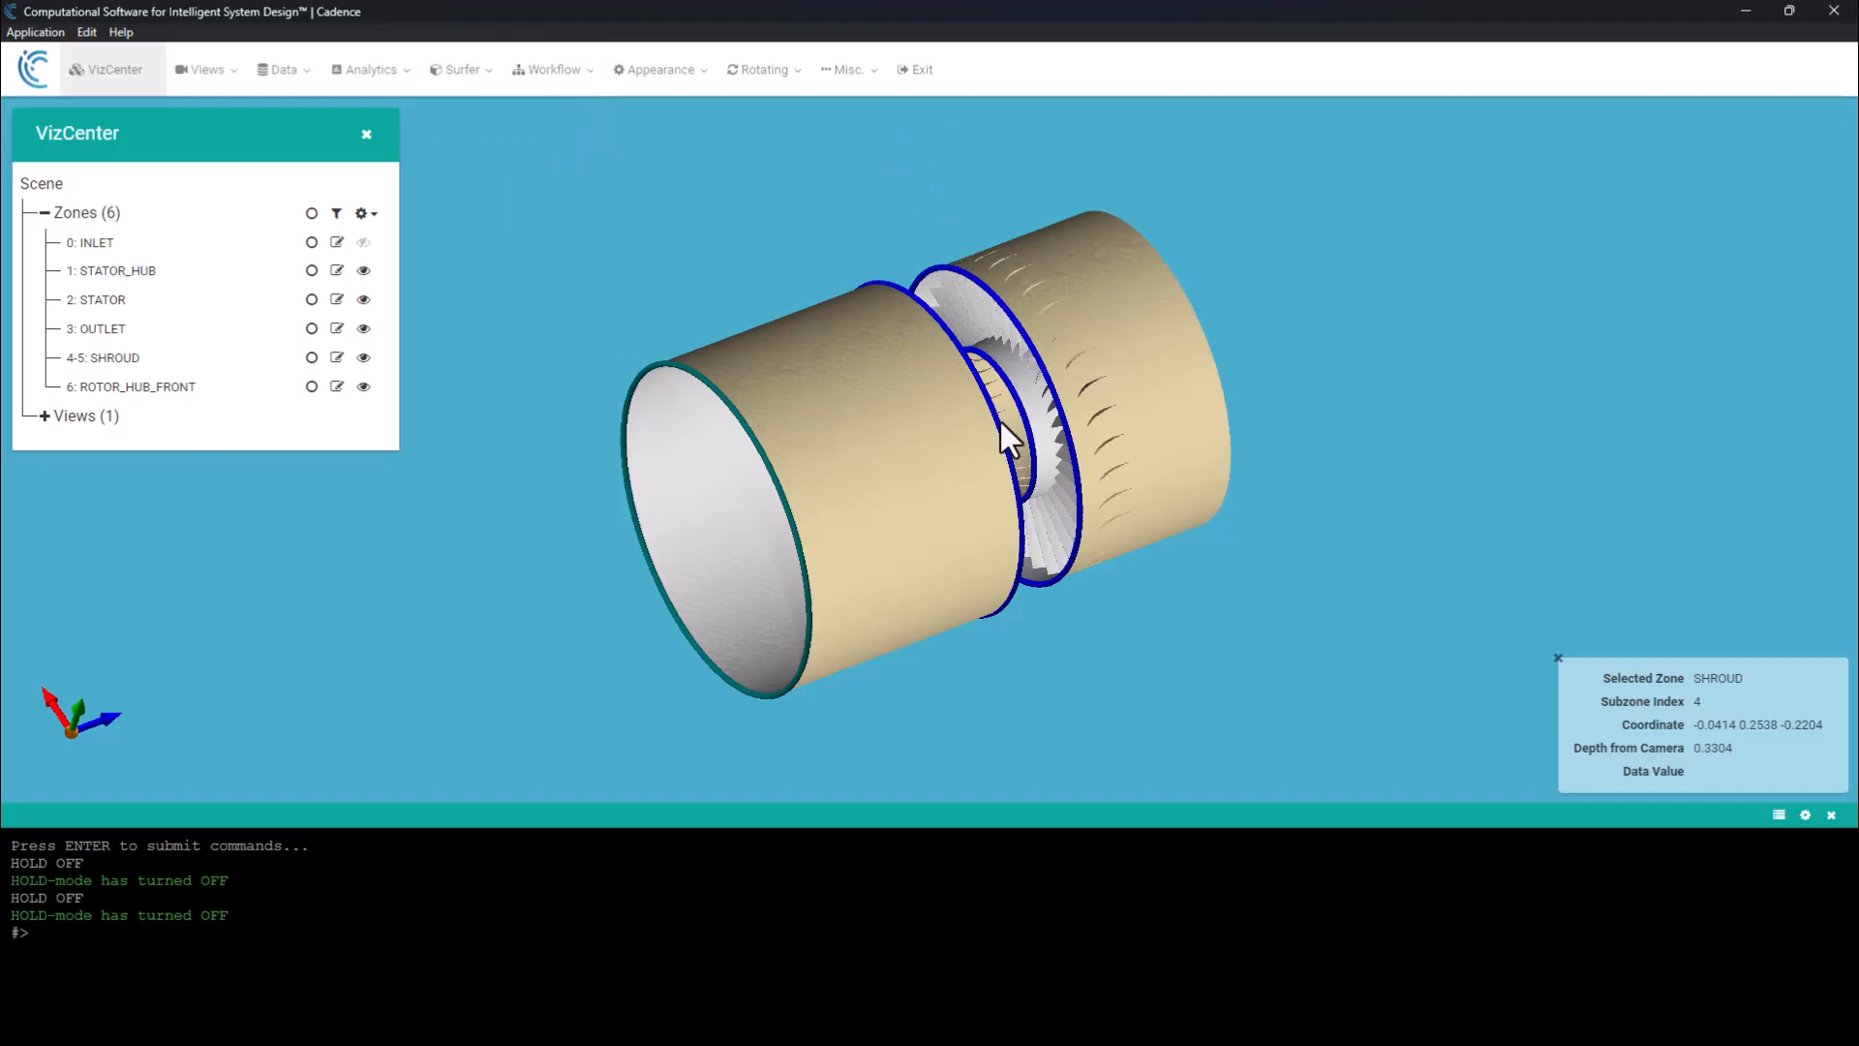
# Look closely at the SLIDE_Z0 interface between the shroud sections and turn on the surface mesh display.
pyautogui.moveTo(964, 425); pyautogui.dragTo(705, 397)
pyautogui.scroll(5, 925, 401)
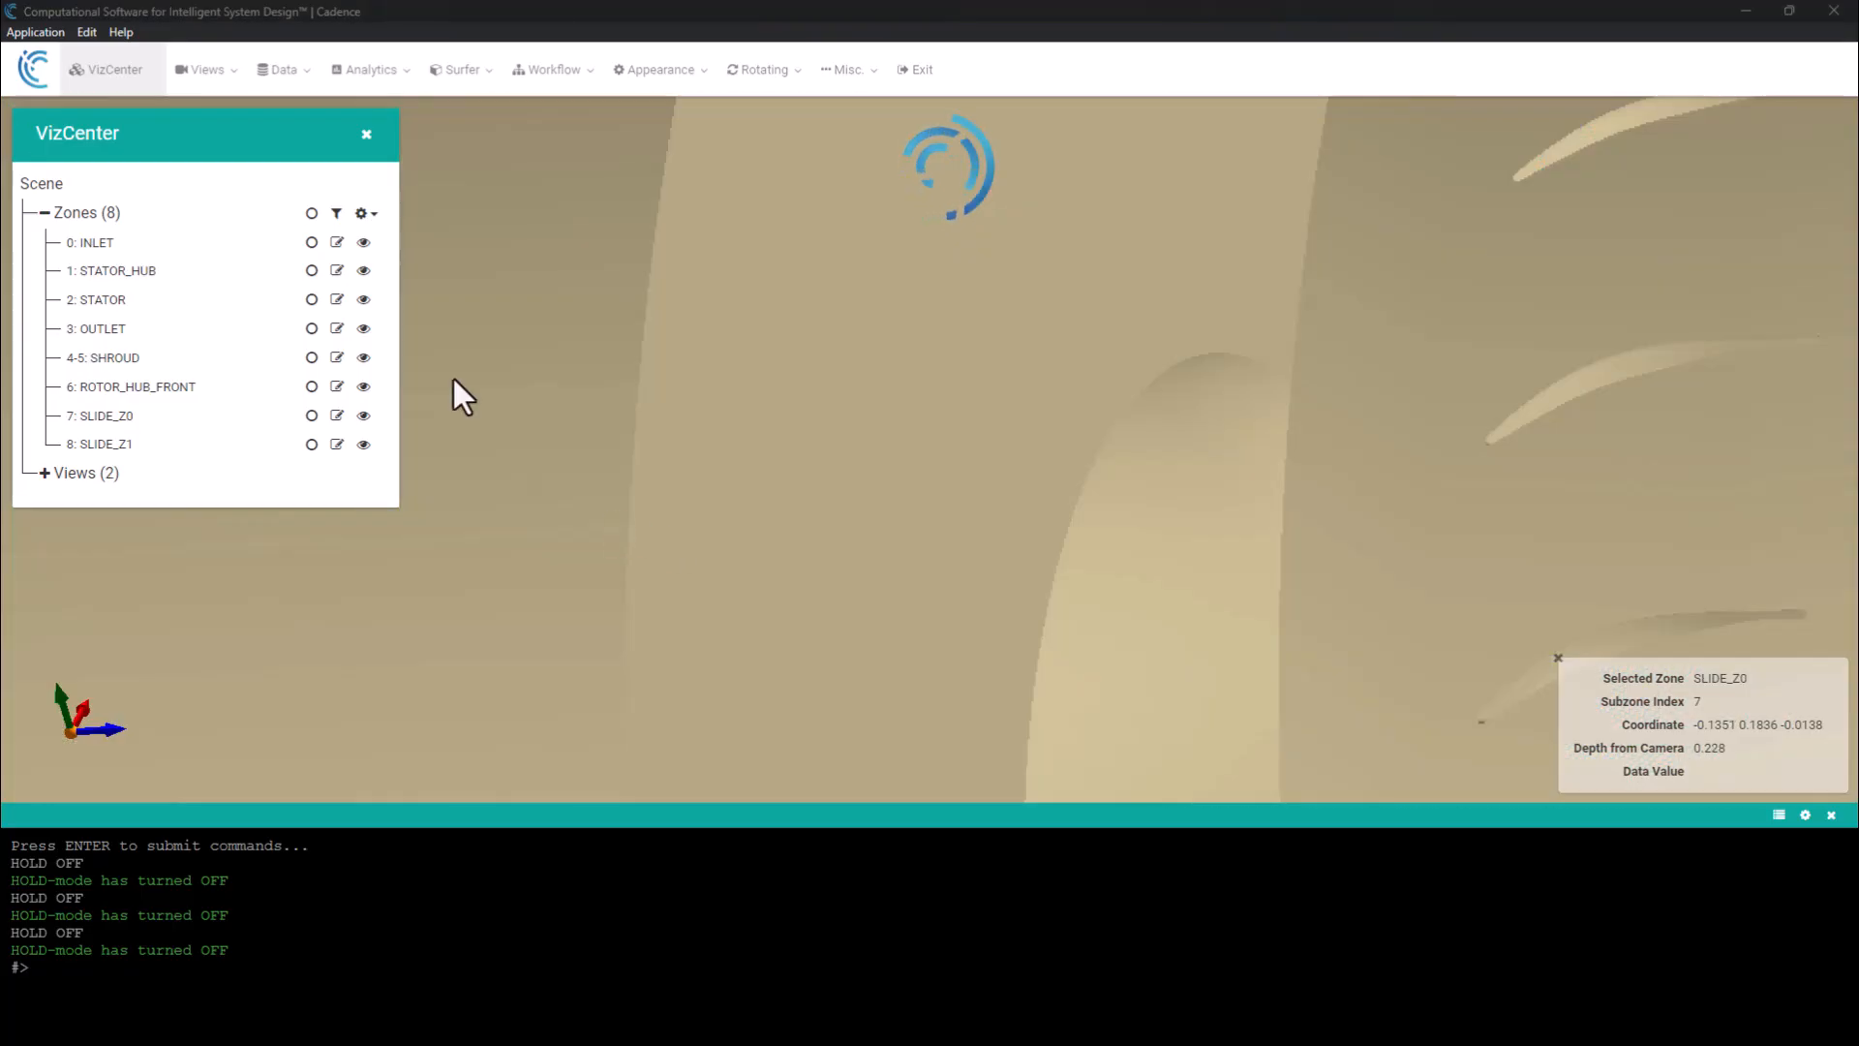
pyautogui.click(213, 85)
pyautogui.click(218, 115)
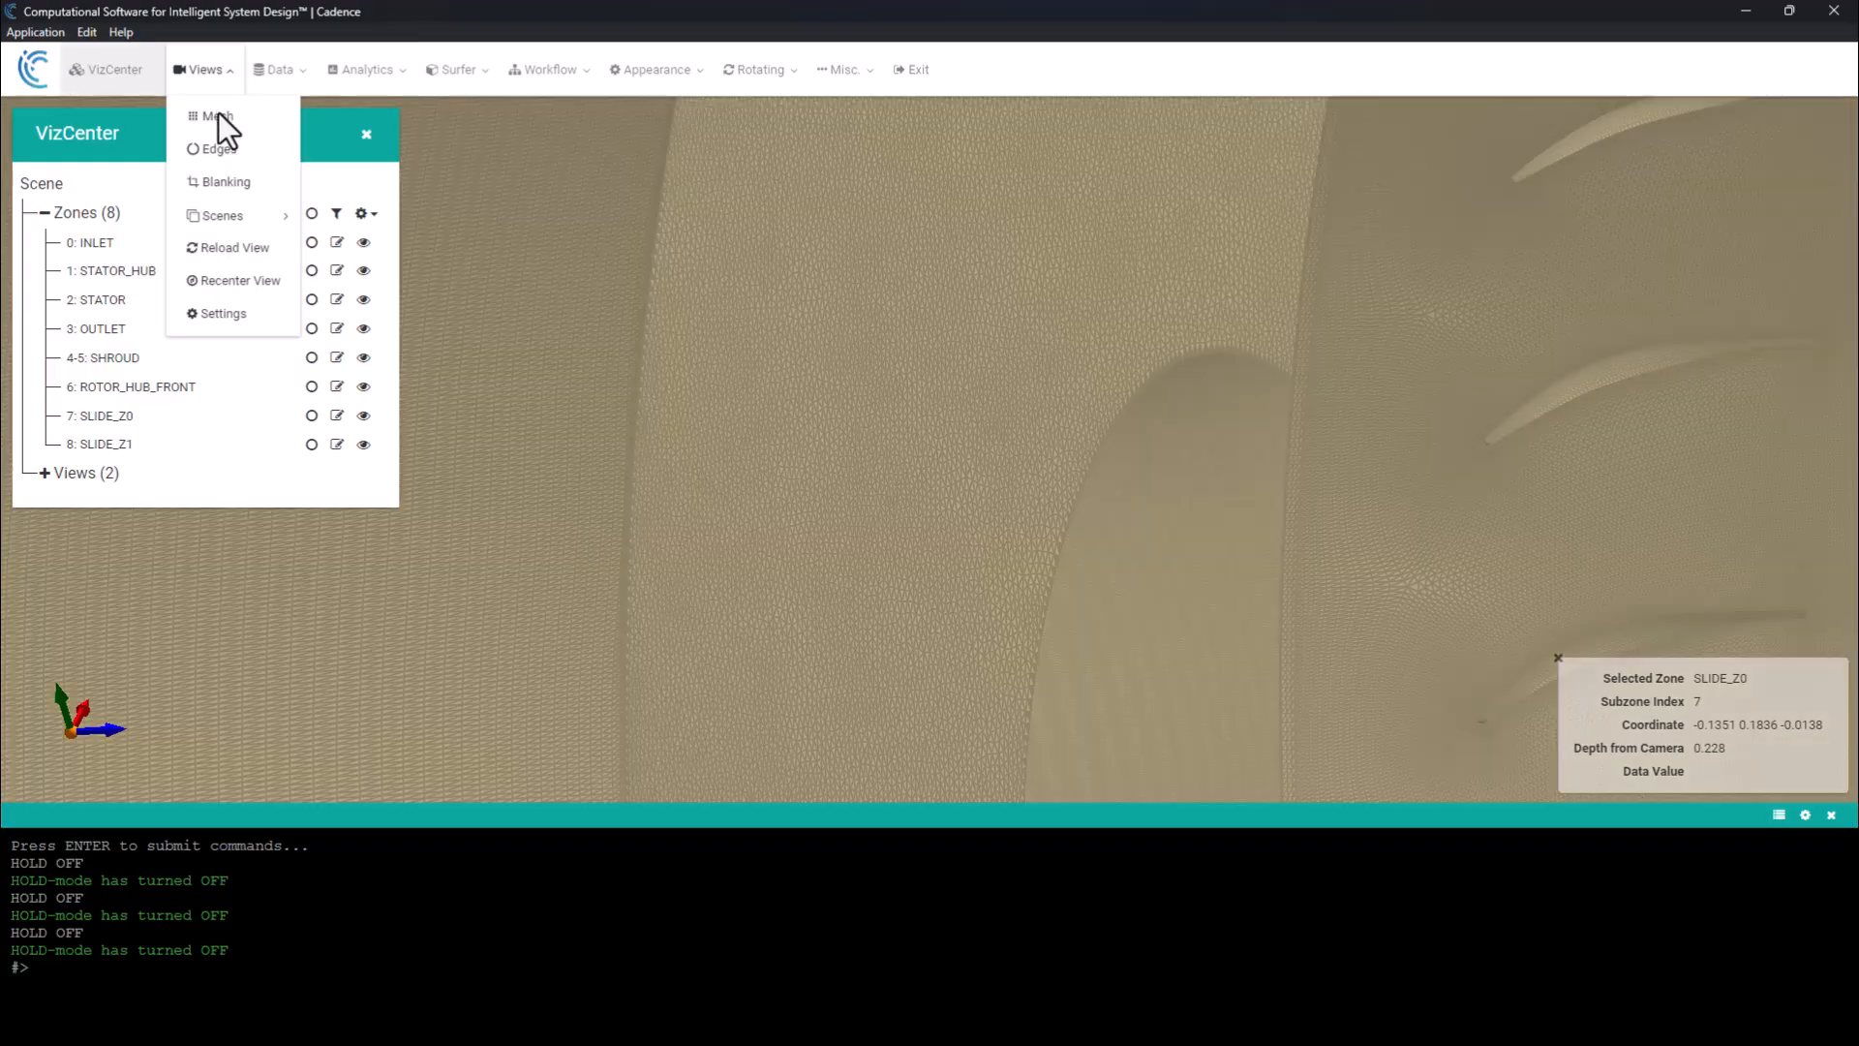
pyautogui.click(215, 79)
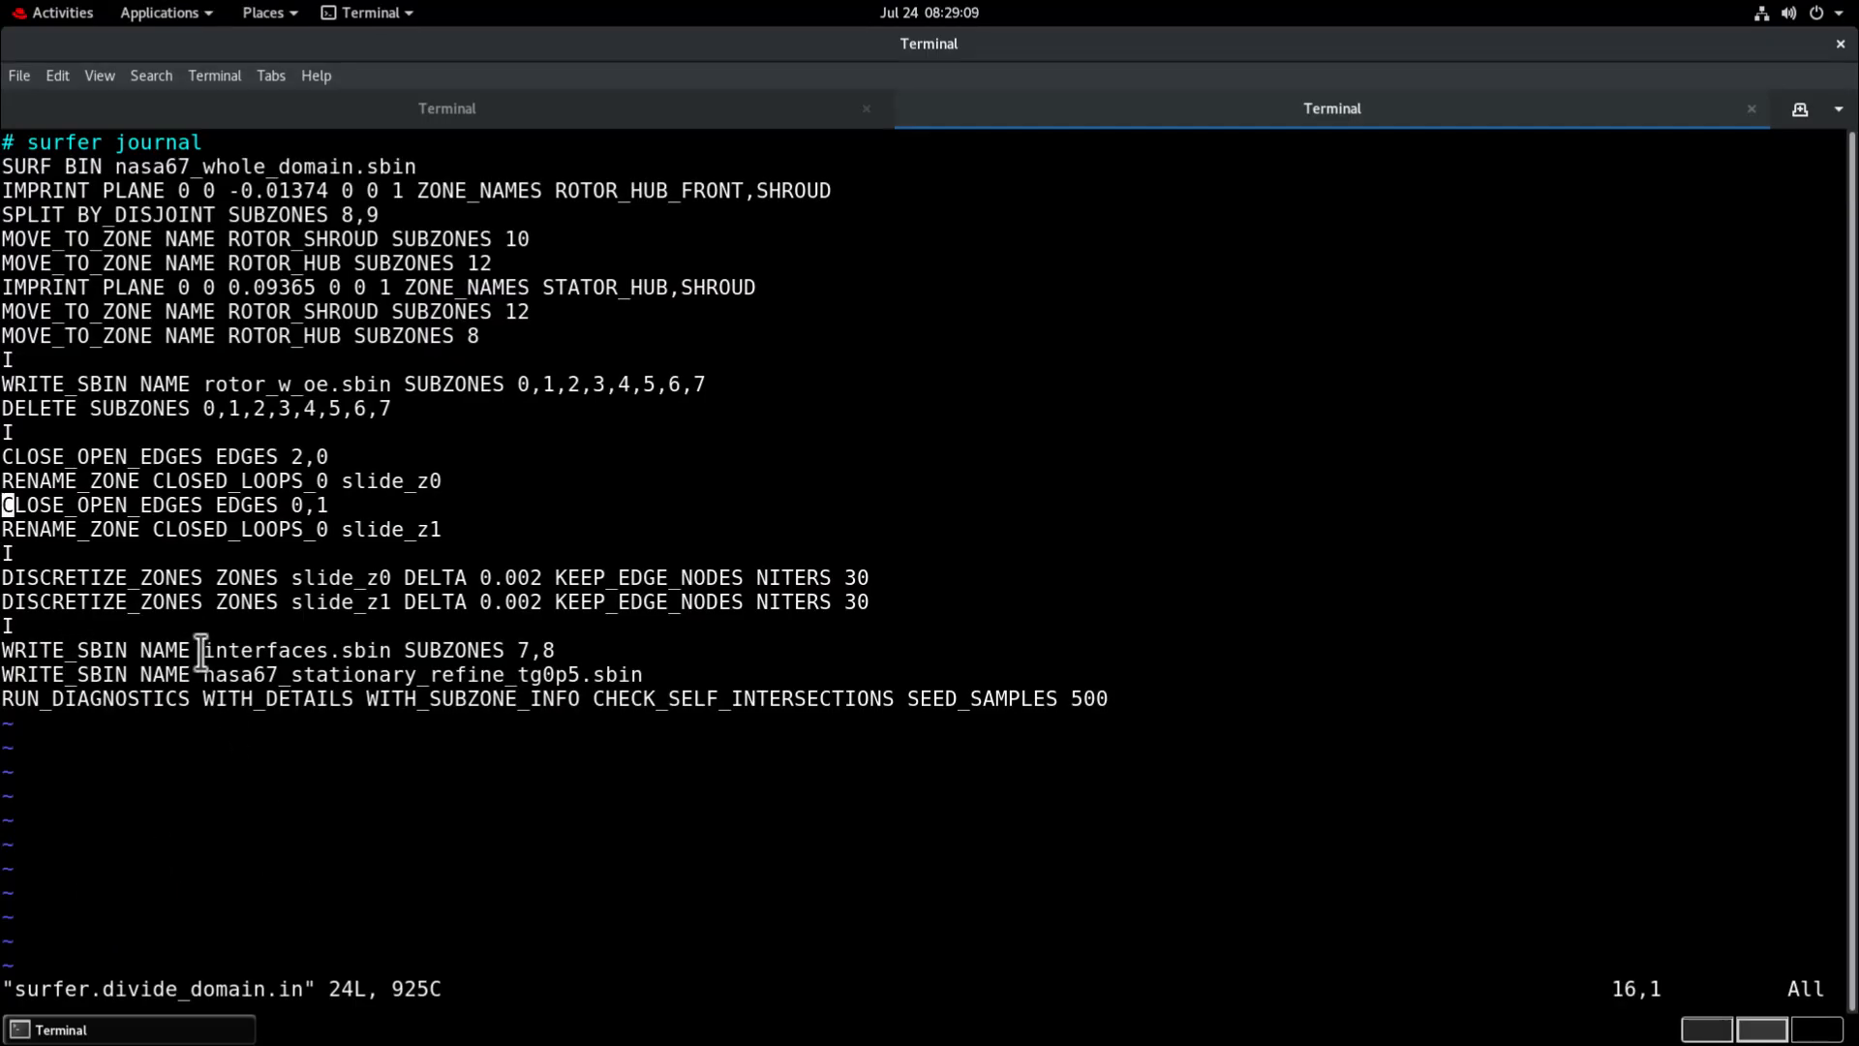
# Check the journal's interfaces.sbin and nasa67_stationary_refine_tg0p5.sbin output lines, and turn the viewer's hold mode off to run them.
pyautogui.moveTo(203, 649); pyautogui.dragTo(552, 650)
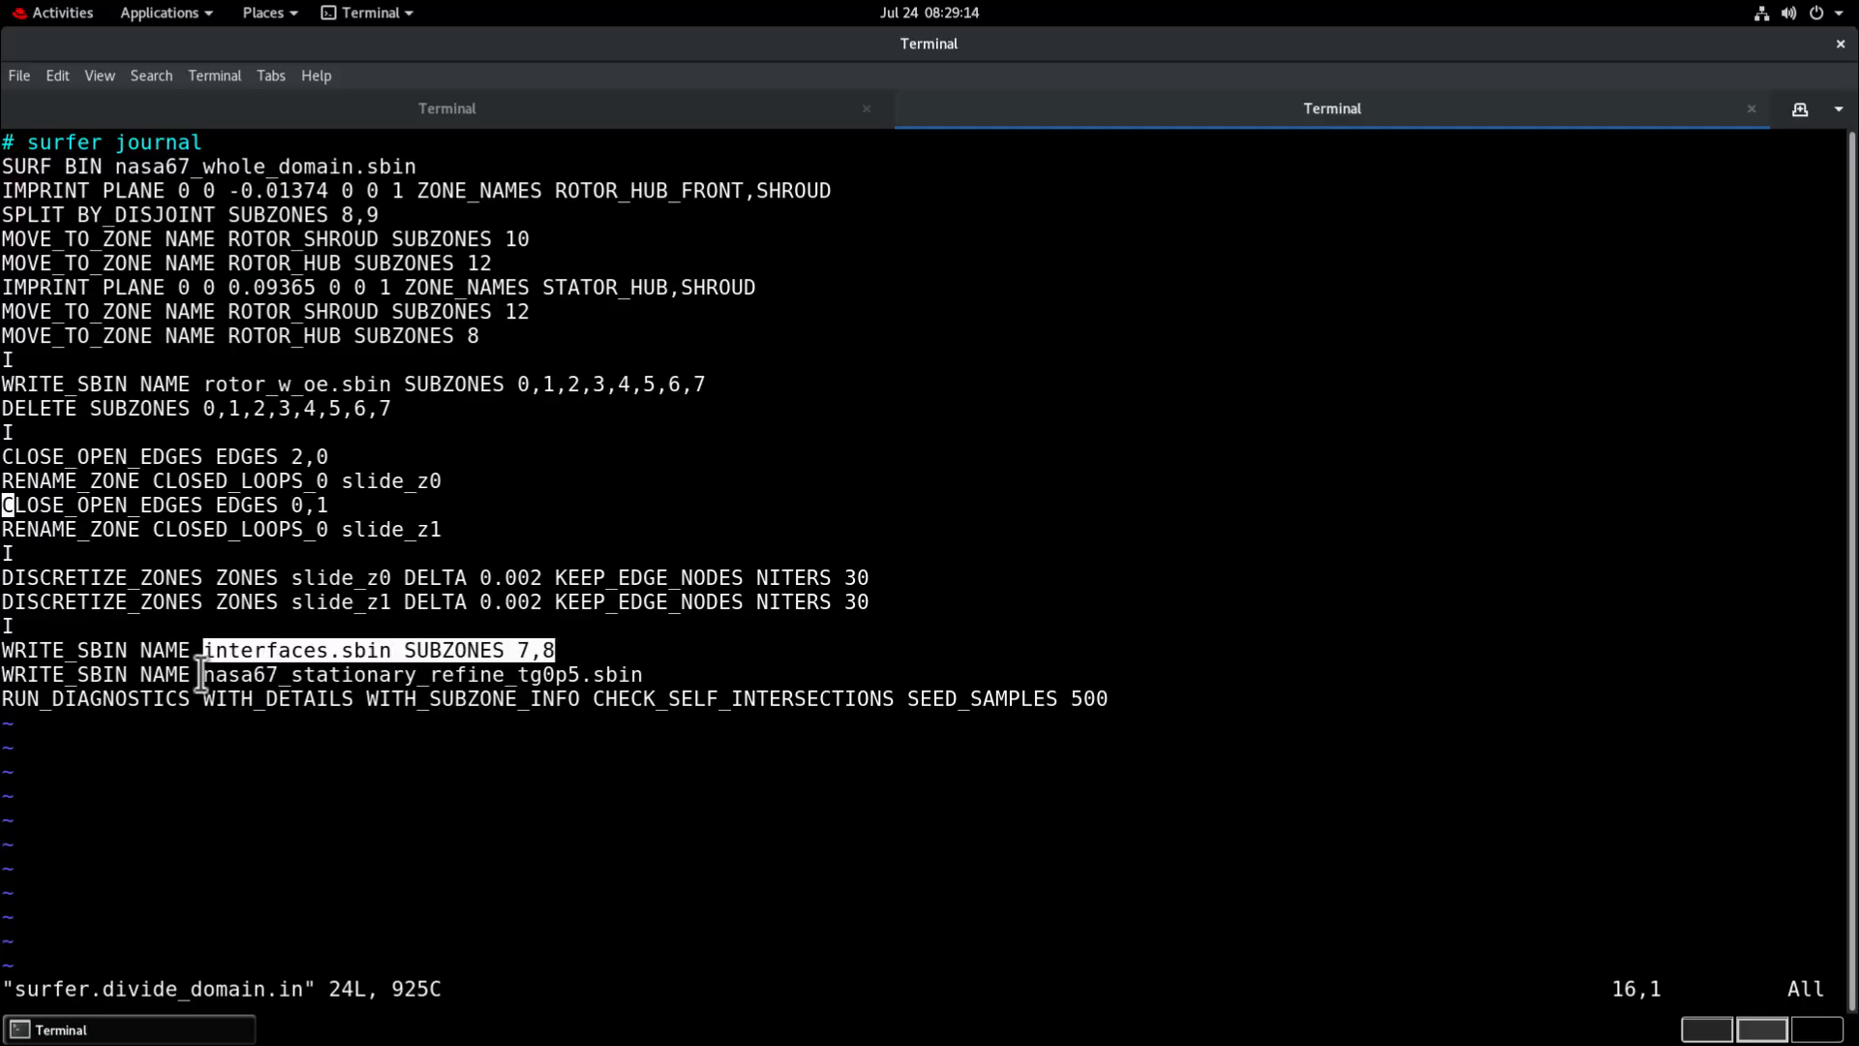
pyautogui.moveTo(201, 674); pyautogui.dragTo(624, 663)
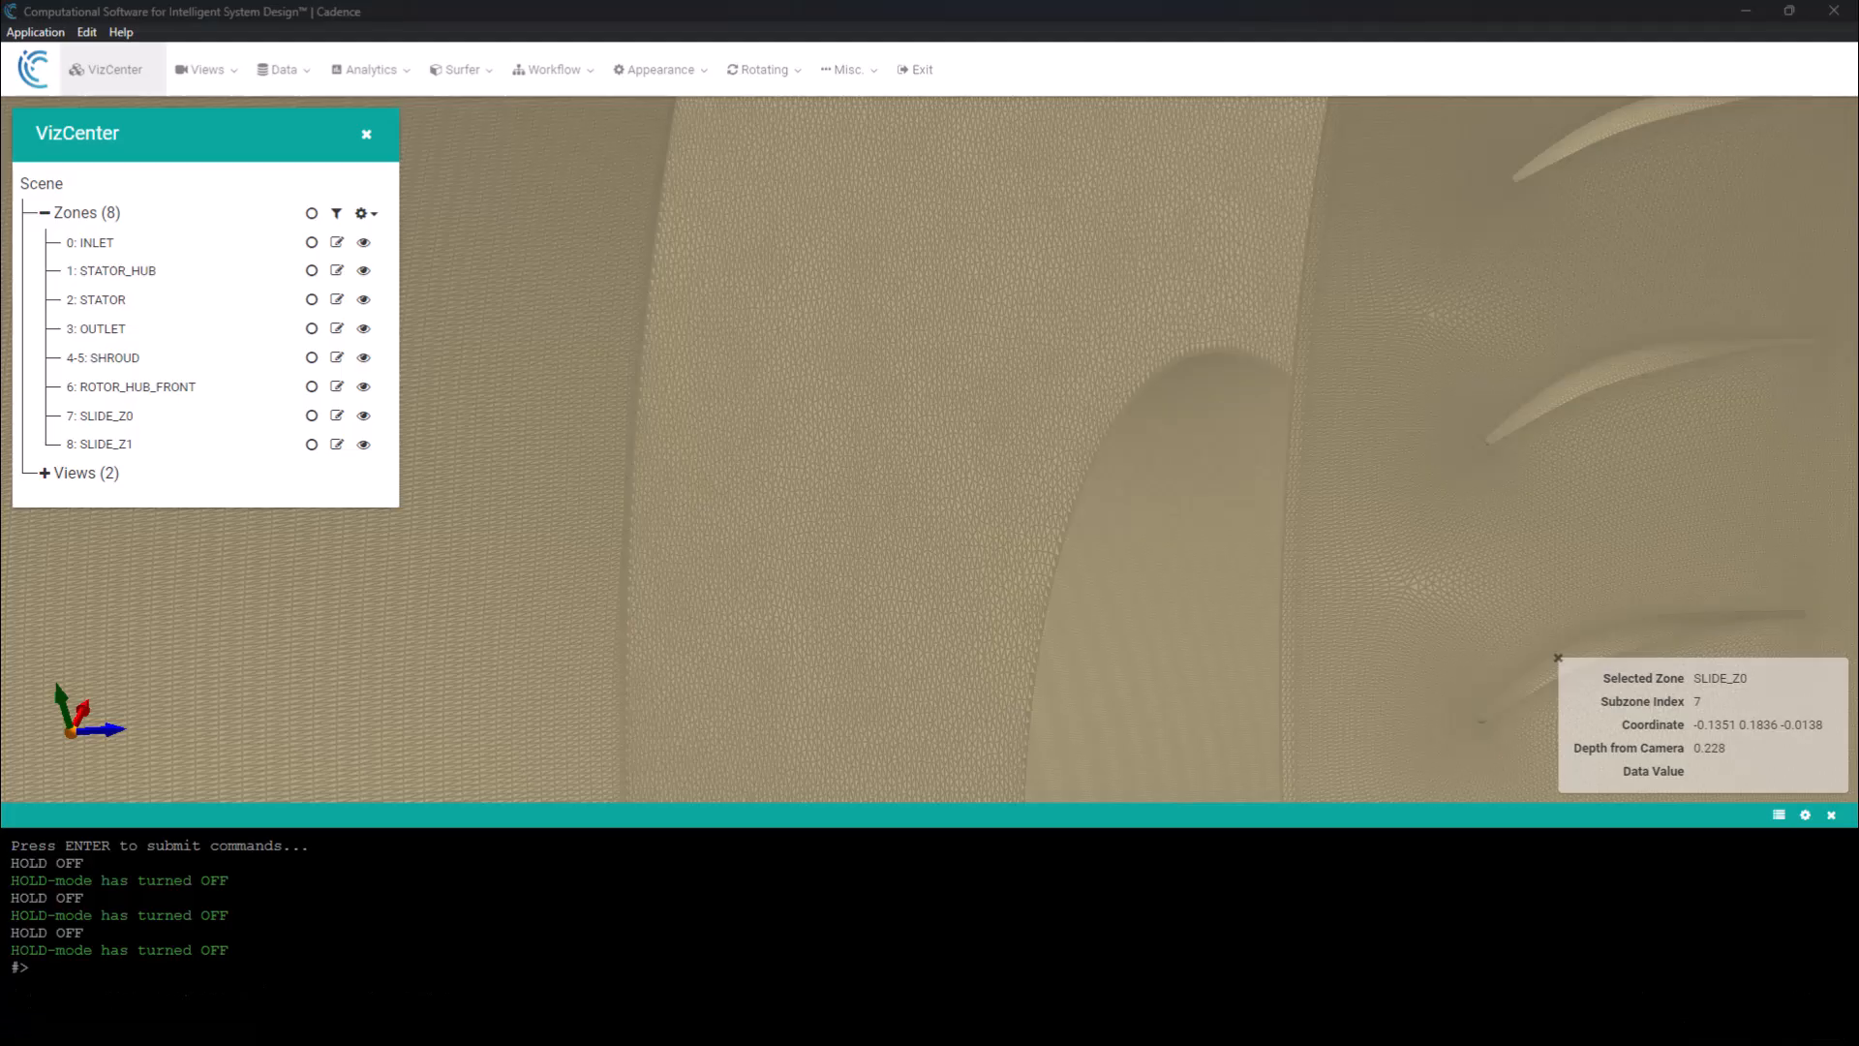
pyautogui.click(548, 70)
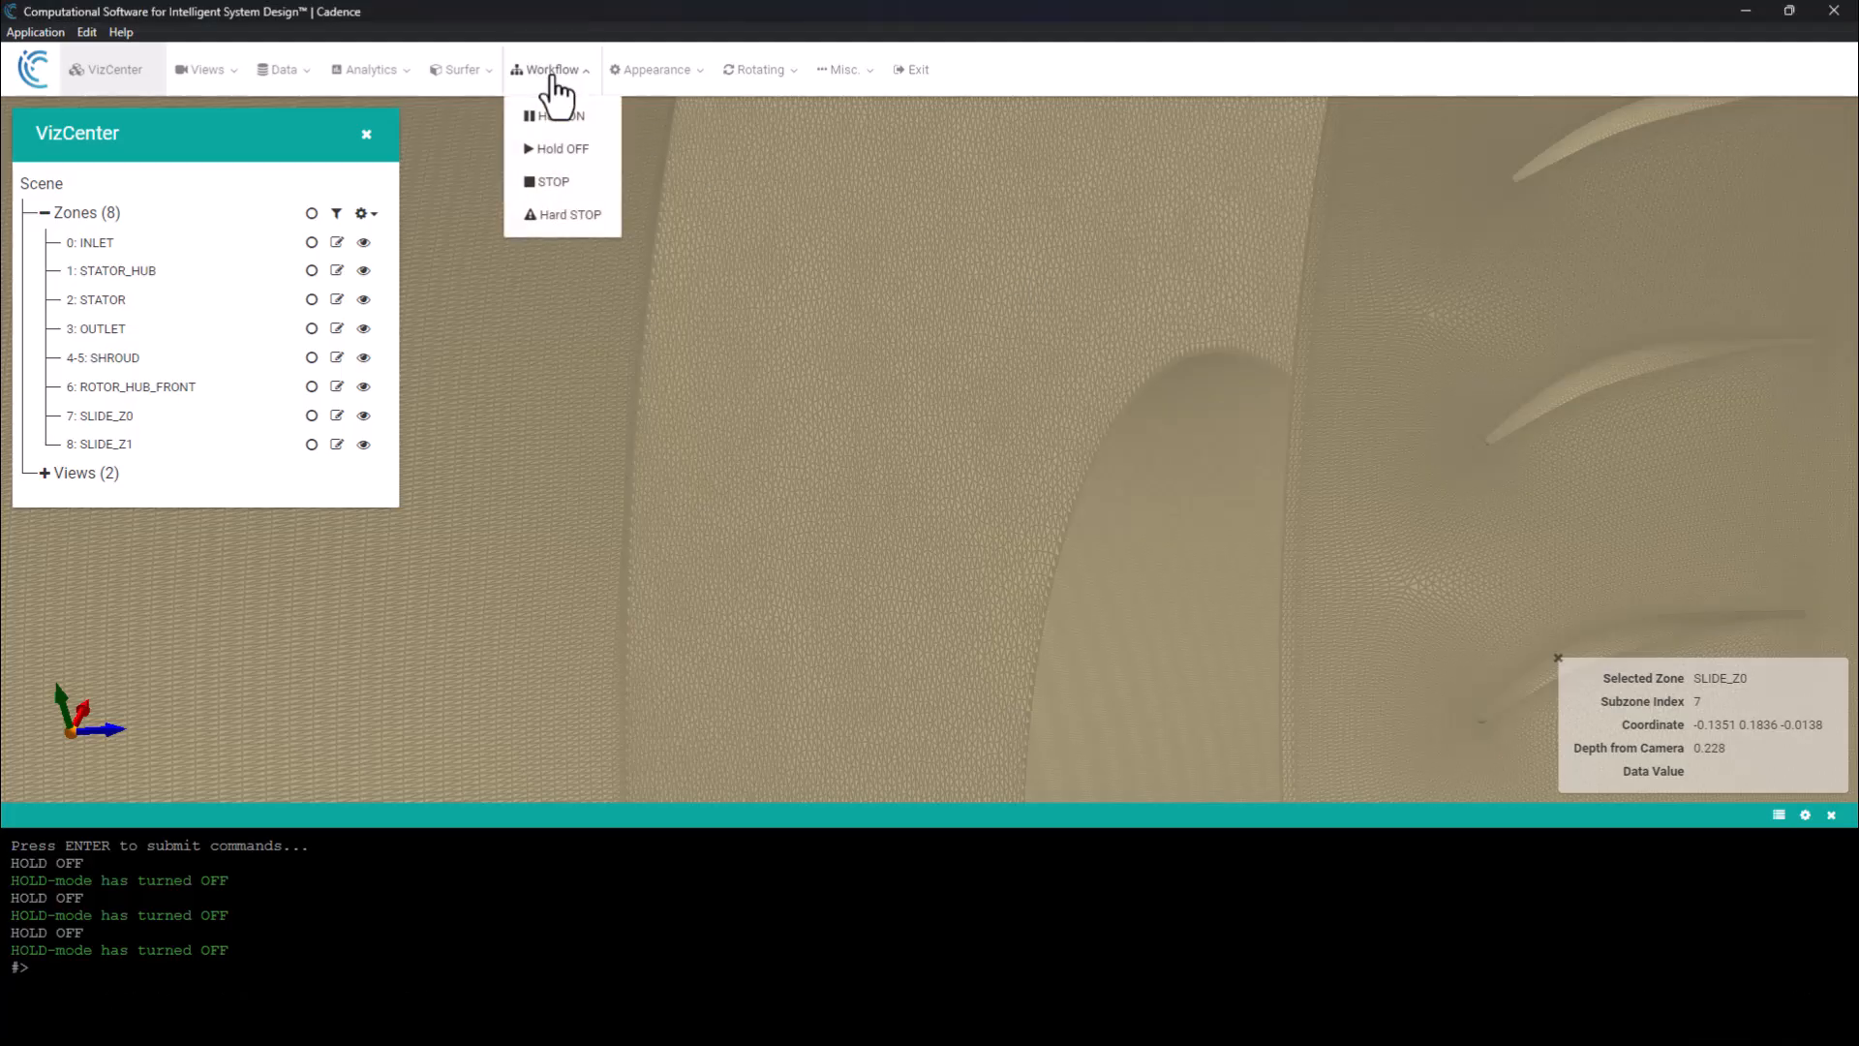
pyautogui.click(562, 150)
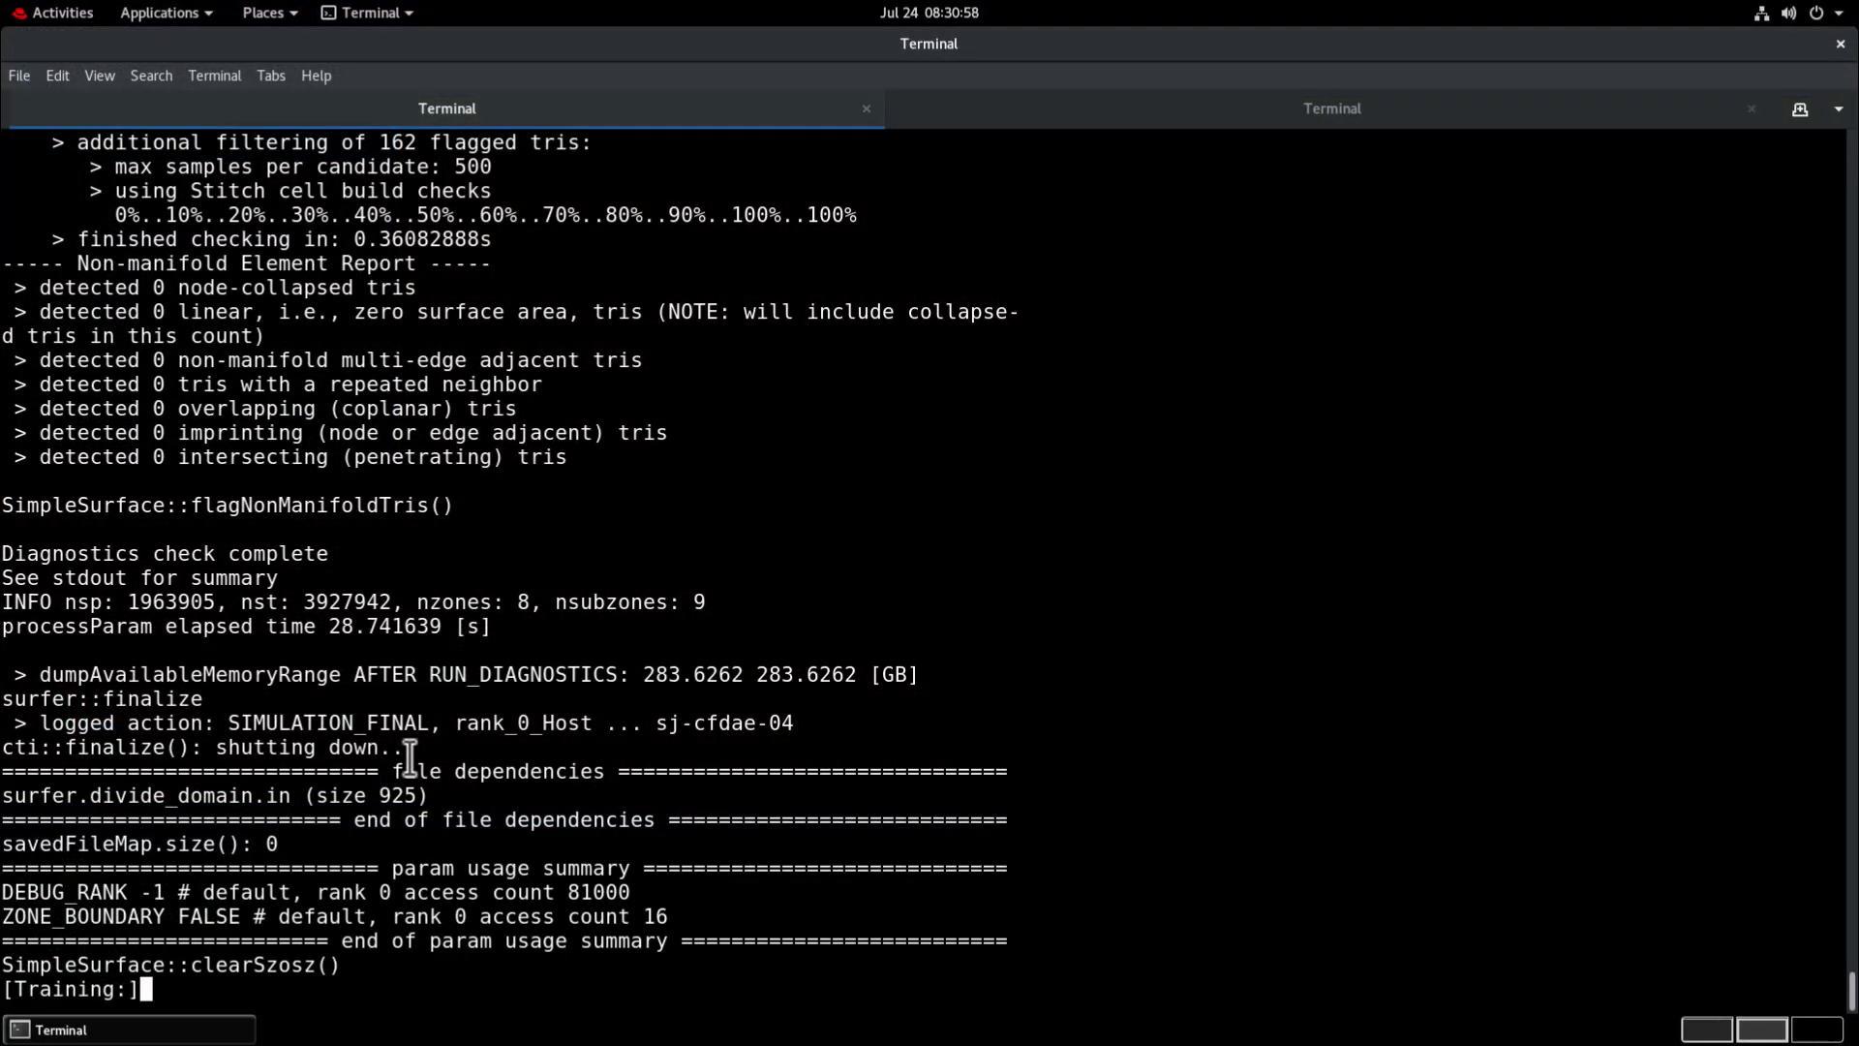
# List the working directory in the first terminal and check for interfaces.sbin, nasa67_stationary_refine_tg0p5.sbin and rotor_w_oe.sbin.
pyautogui.write('ls')
pyautogui.press('Return')
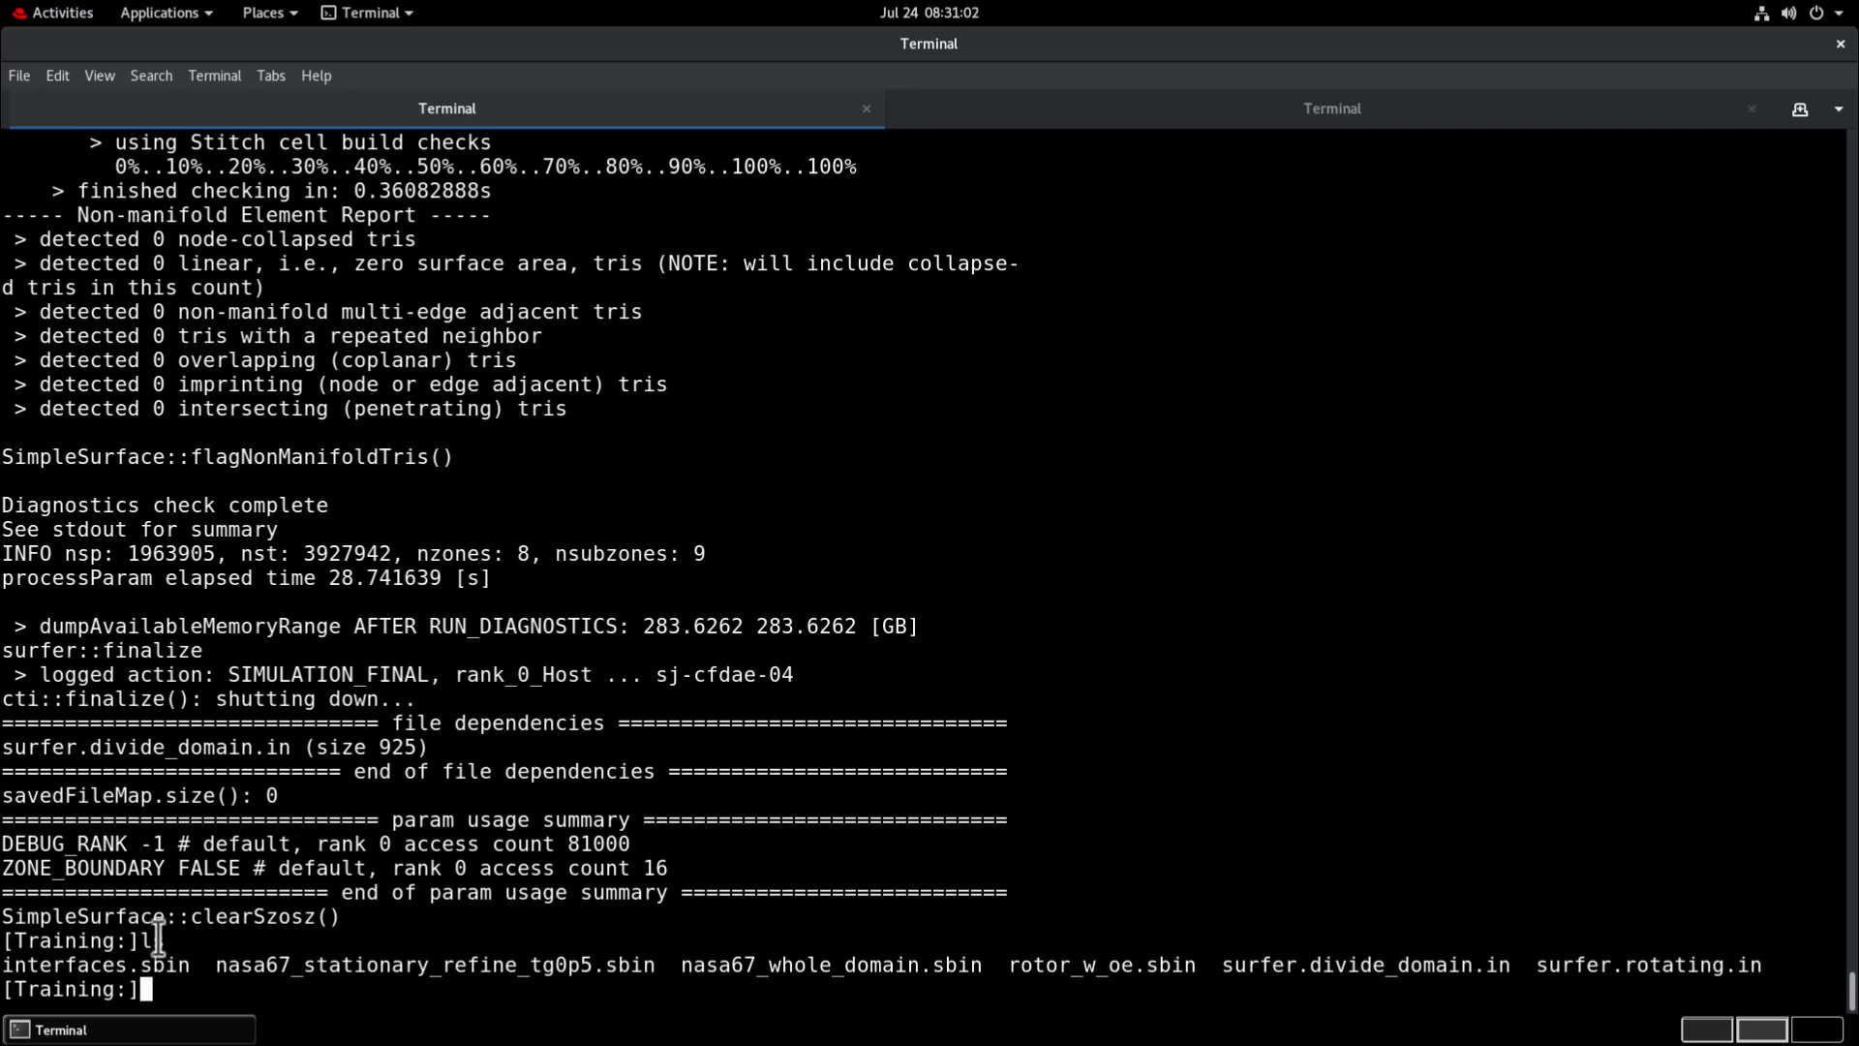
pyautogui.moveTo(190, 964); pyautogui.dragTo(41, 974)
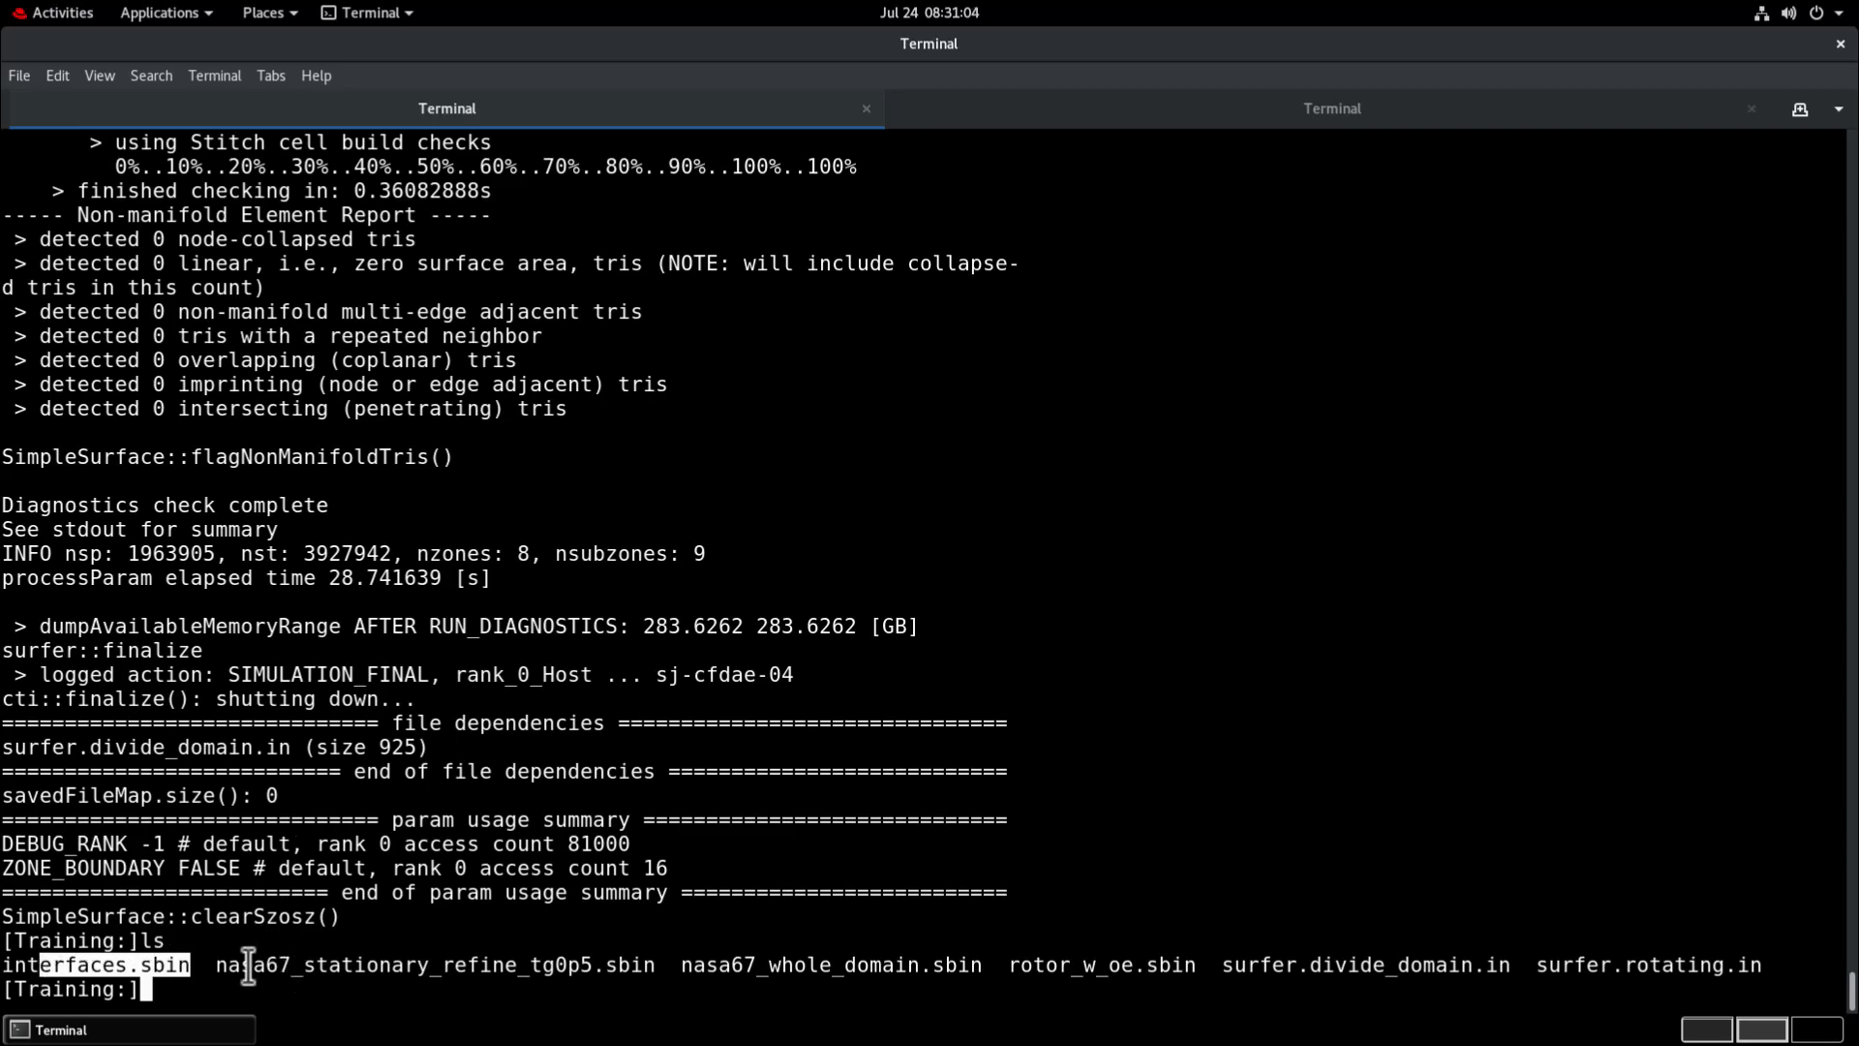
pyautogui.moveTo(216, 966); pyautogui.dragTo(620, 963)
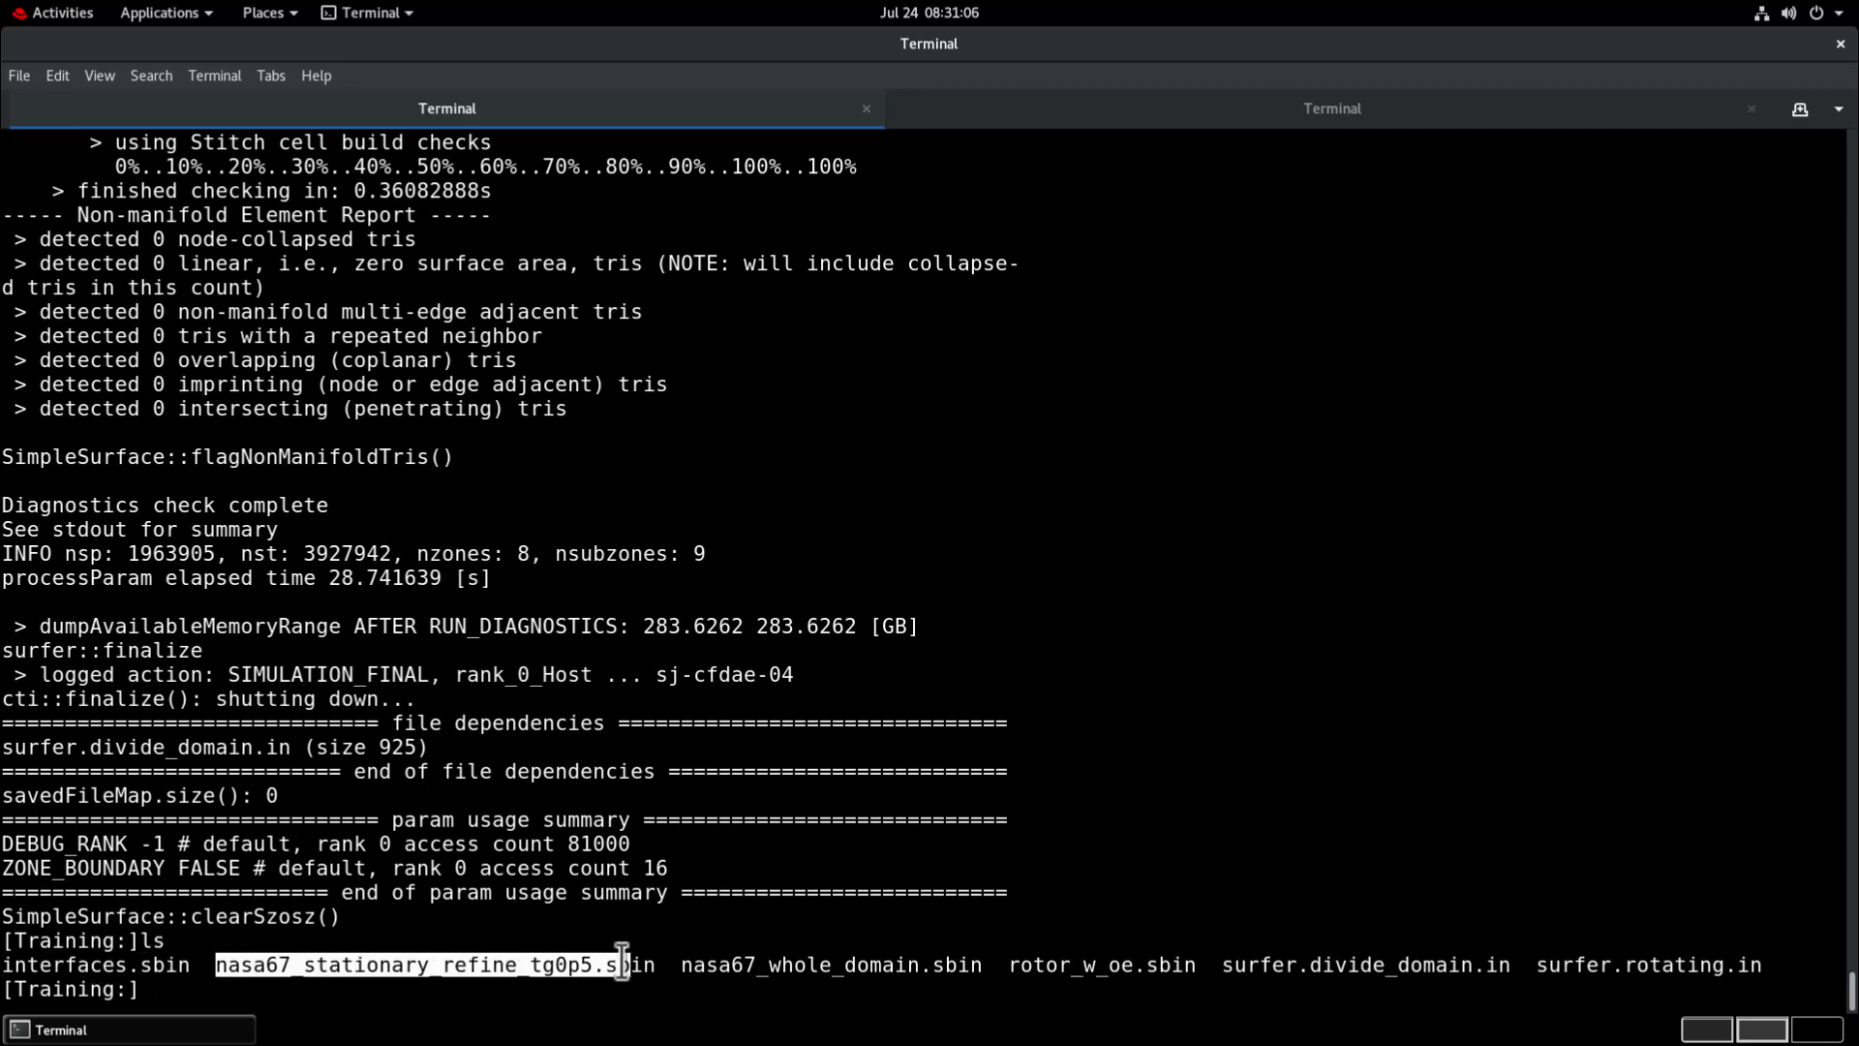
pyautogui.moveTo(1008, 965); pyautogui.dragTo(1193, 954)
pyautogui.click(1054, 895)
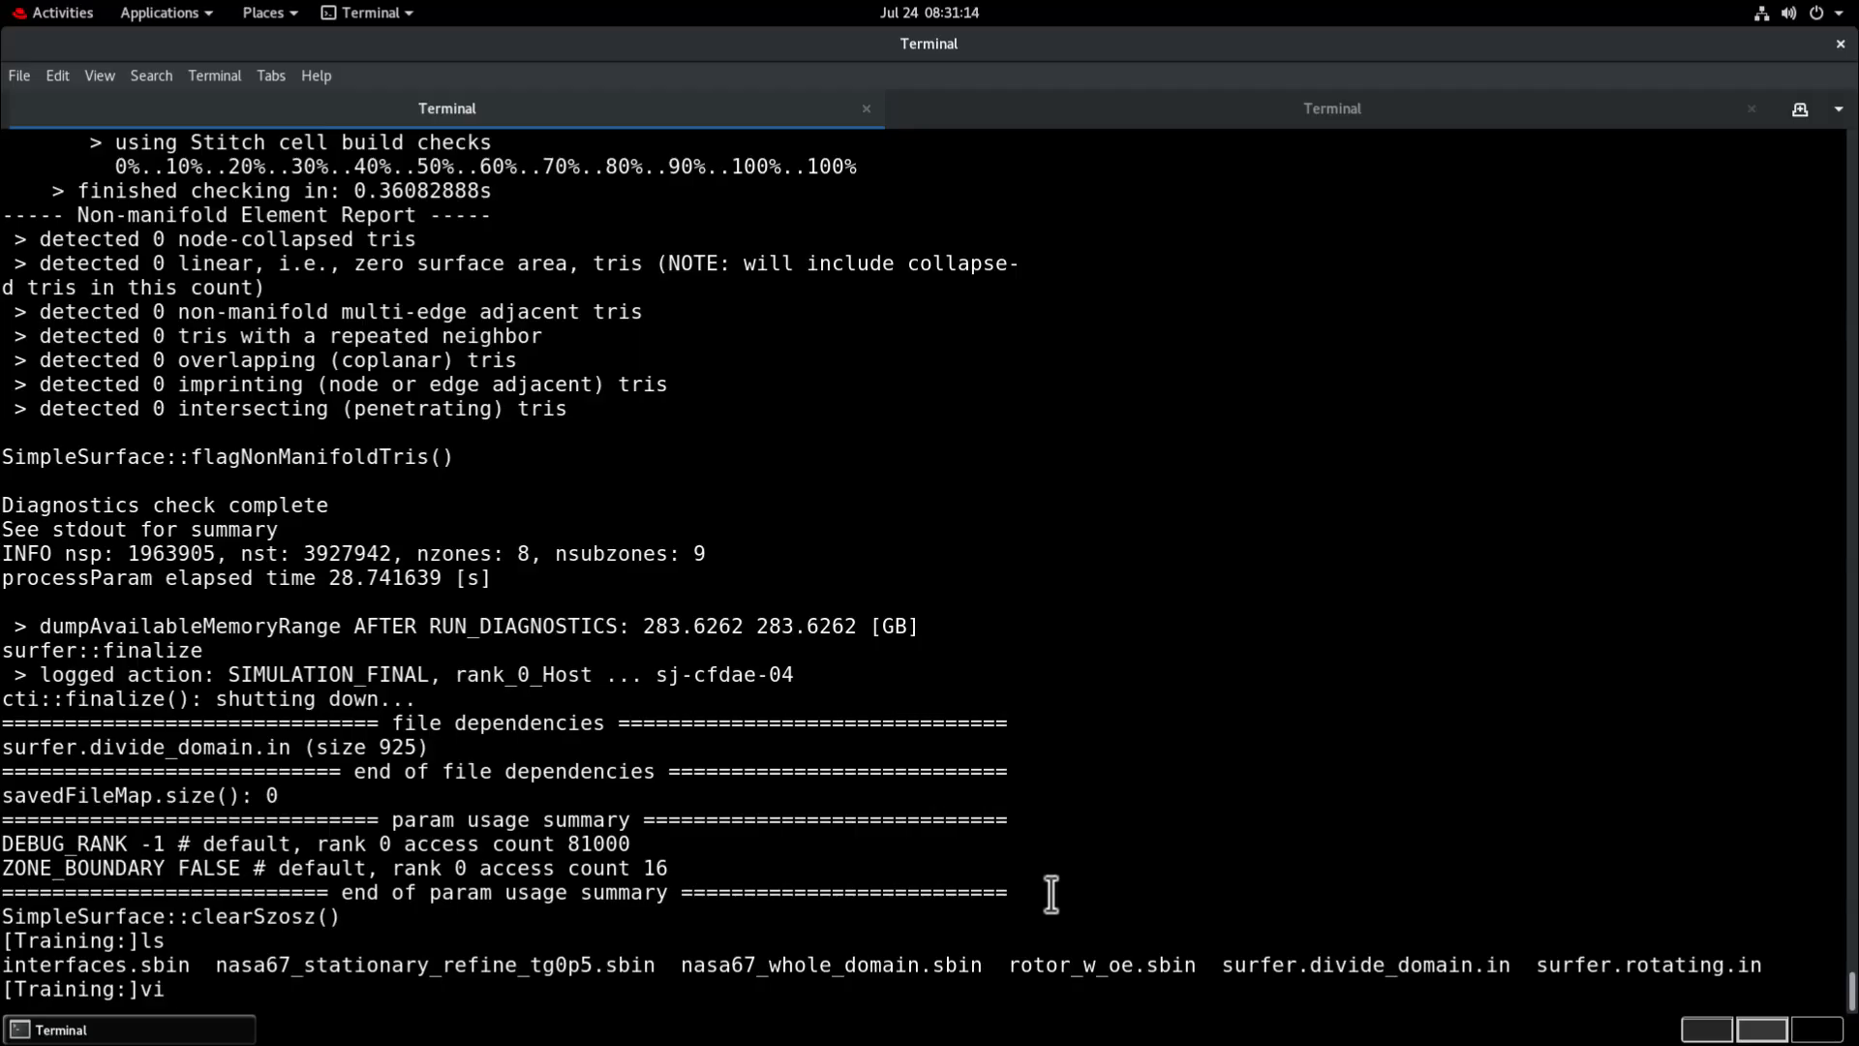
# Open the surfer.rotating.in journal in vi.
pyautogui.write('r')
pyautogui.press('Tab')
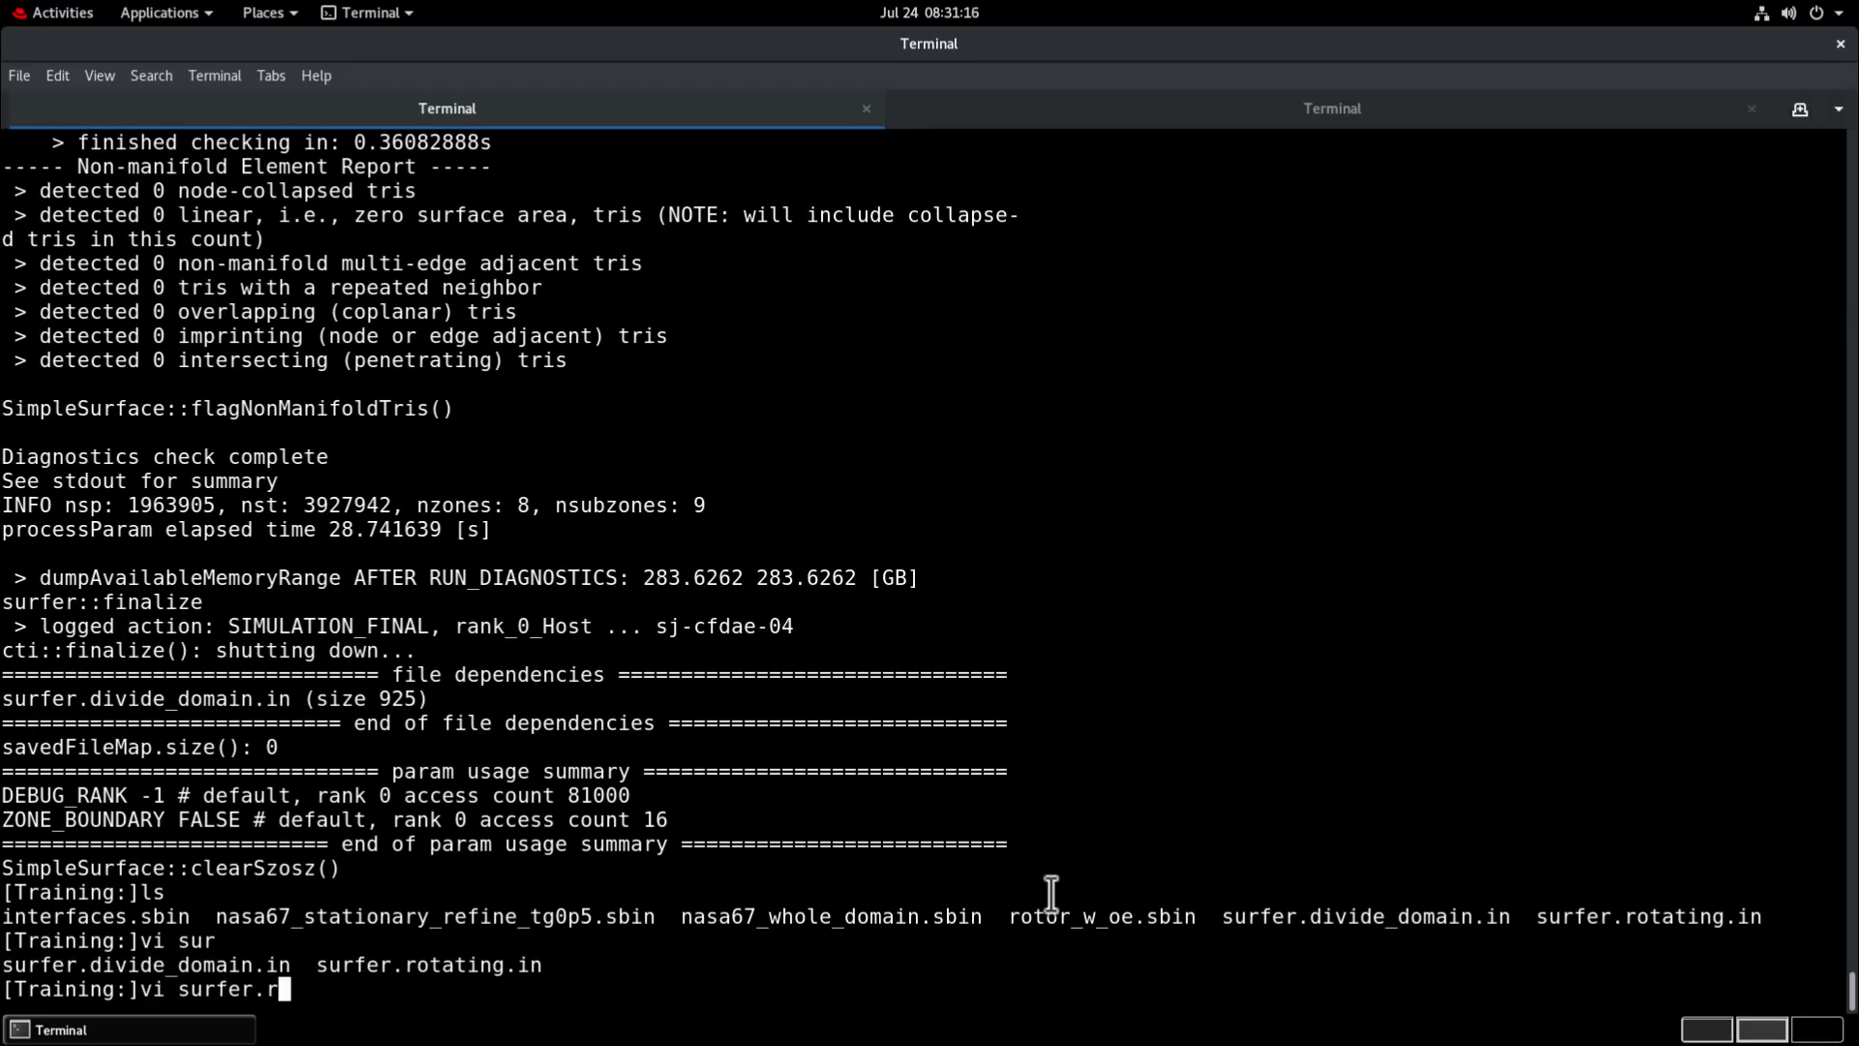
pyautogui.write('r')
pyautogui.press('Tab')
pyautogui.press('Return')
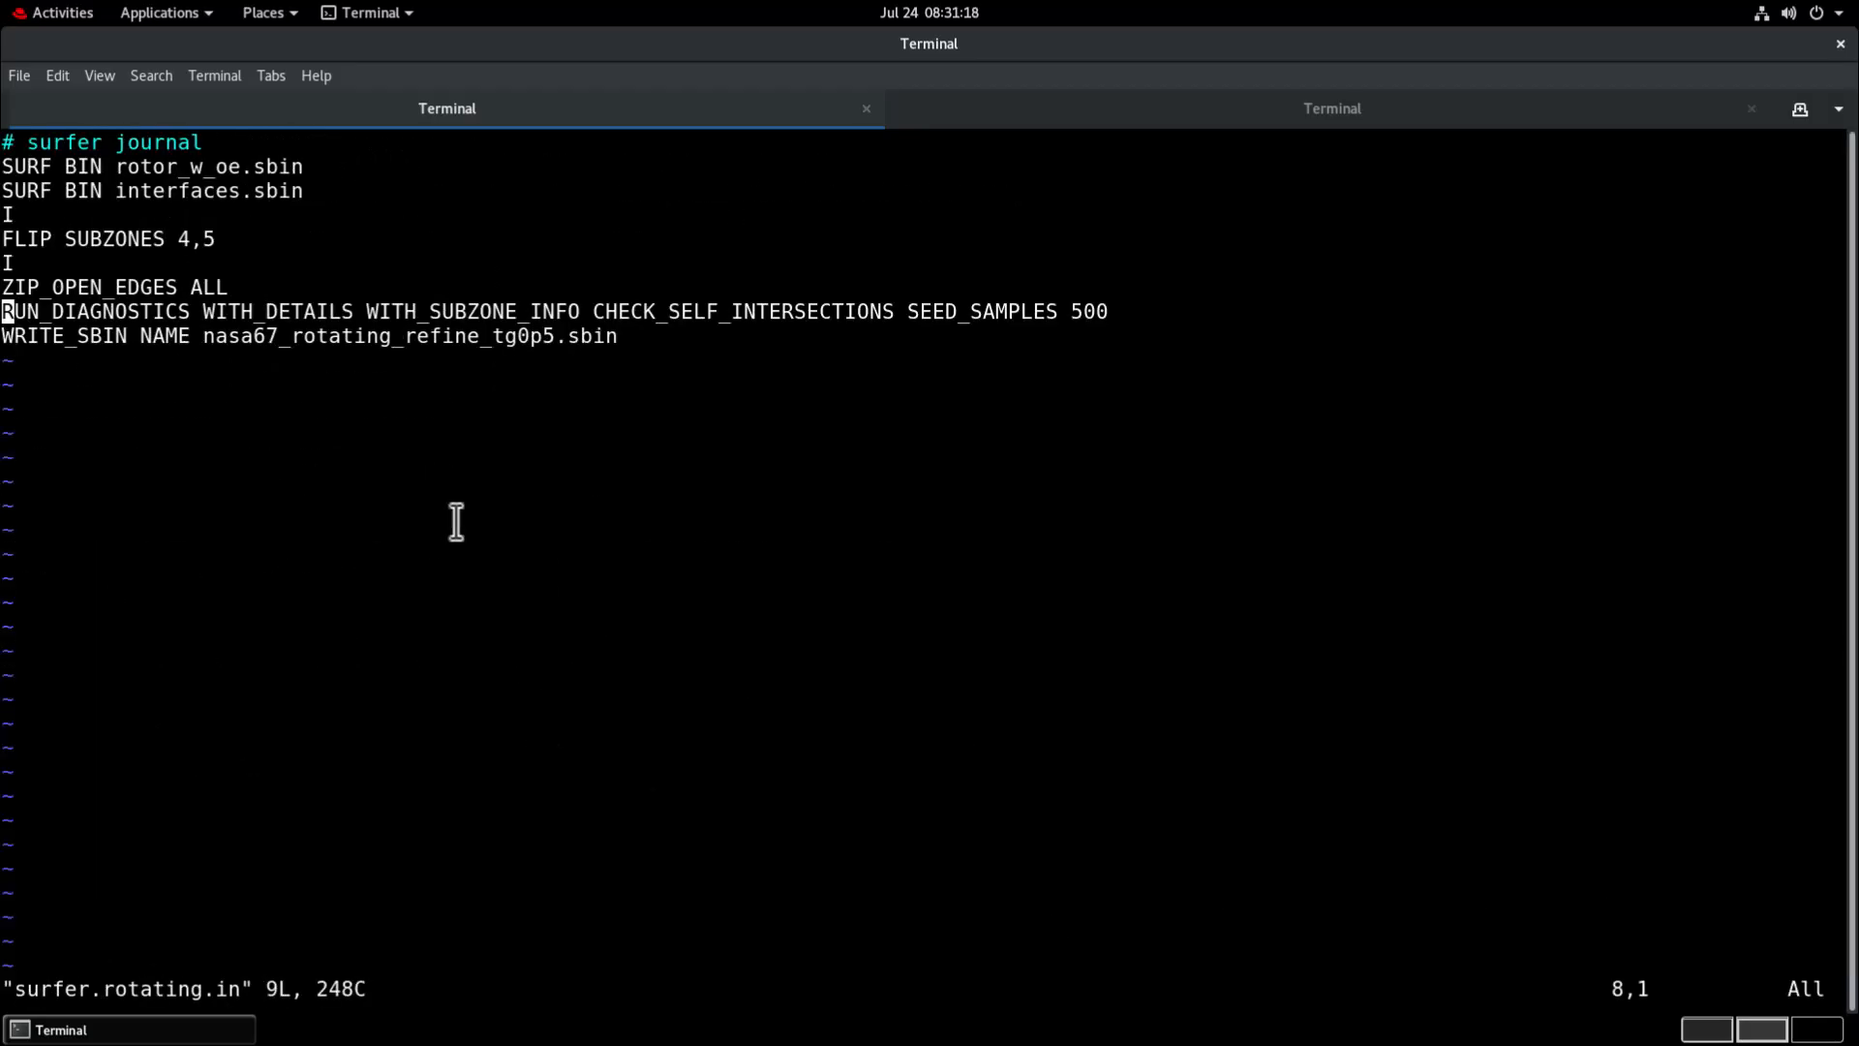
# Review the rotating journal's two SURF BIN imports, FLIP SUBZONES 4,5, ZIP_OPEN_EDGES ALL, the WRITE_SBIN output line and both interactive pauses.
pyautogui.moveTo(29, 167); pyautogui.dragTo(298, 172)
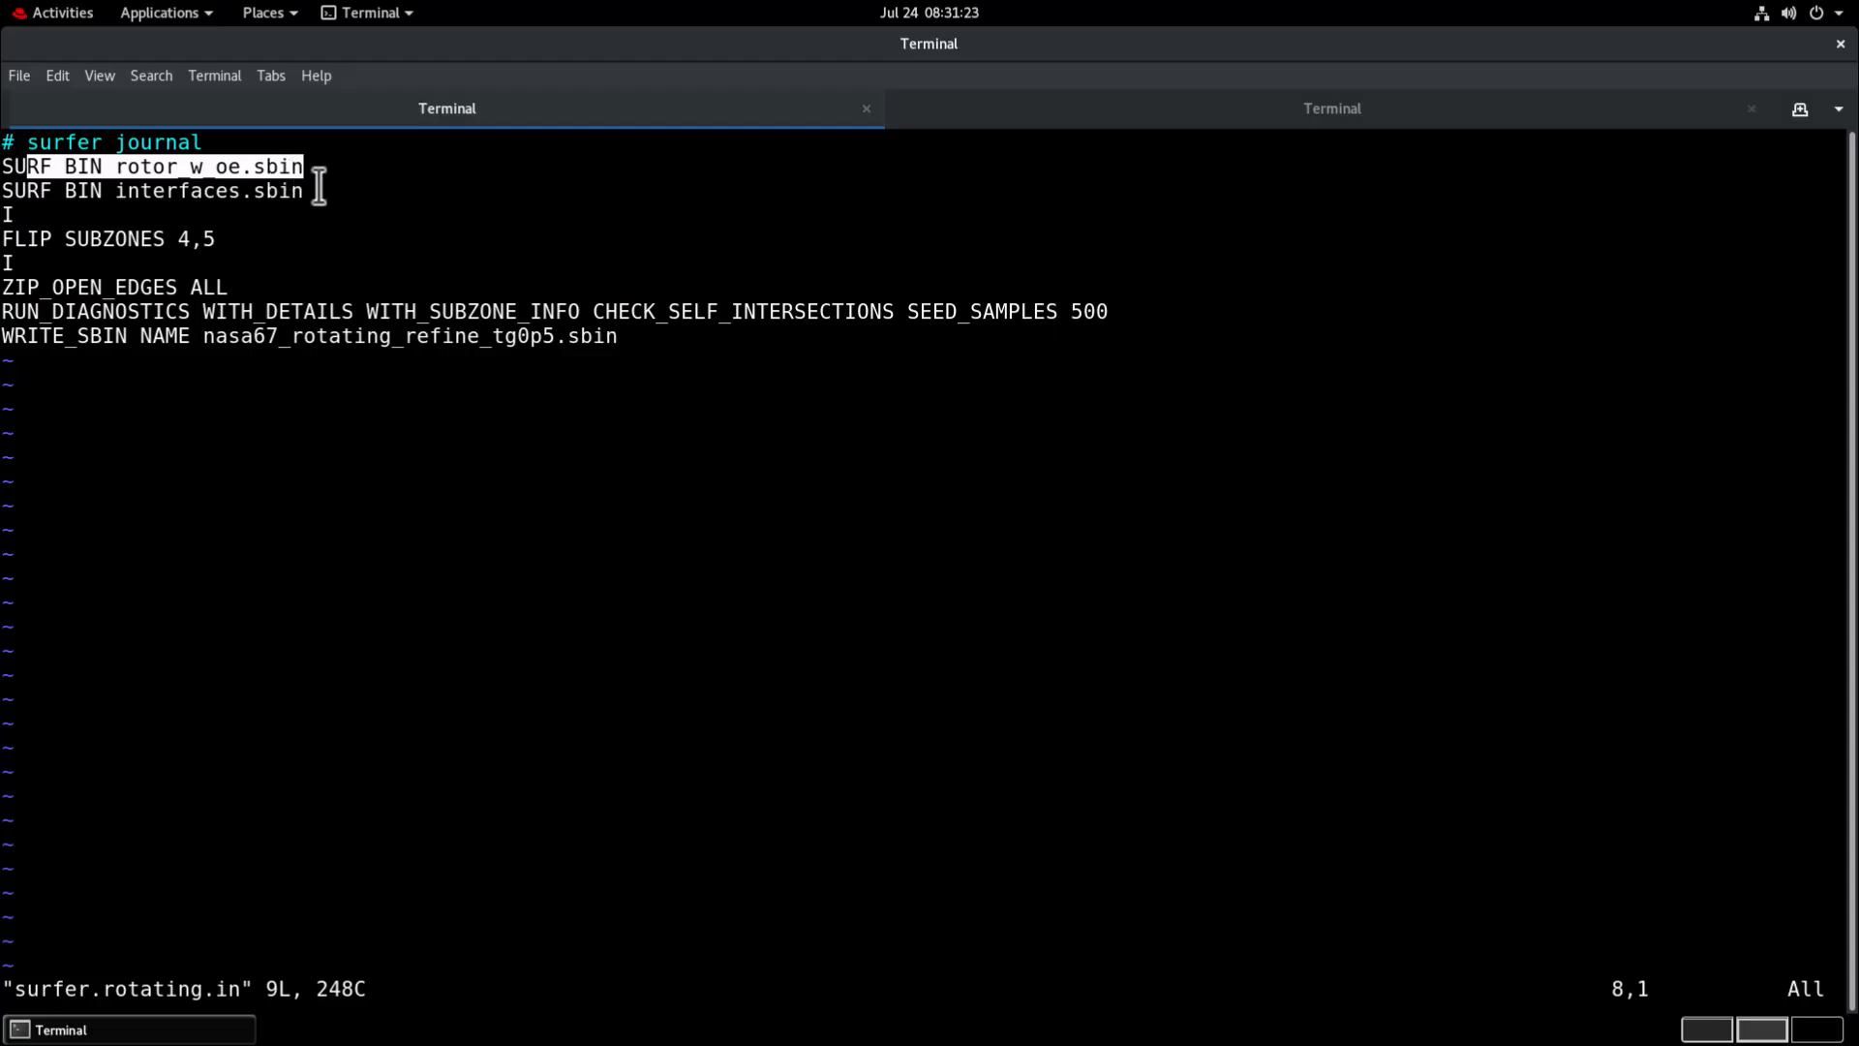
pyautogui.moveTo(315, 191); pyautogui.dragTo(116, 182)
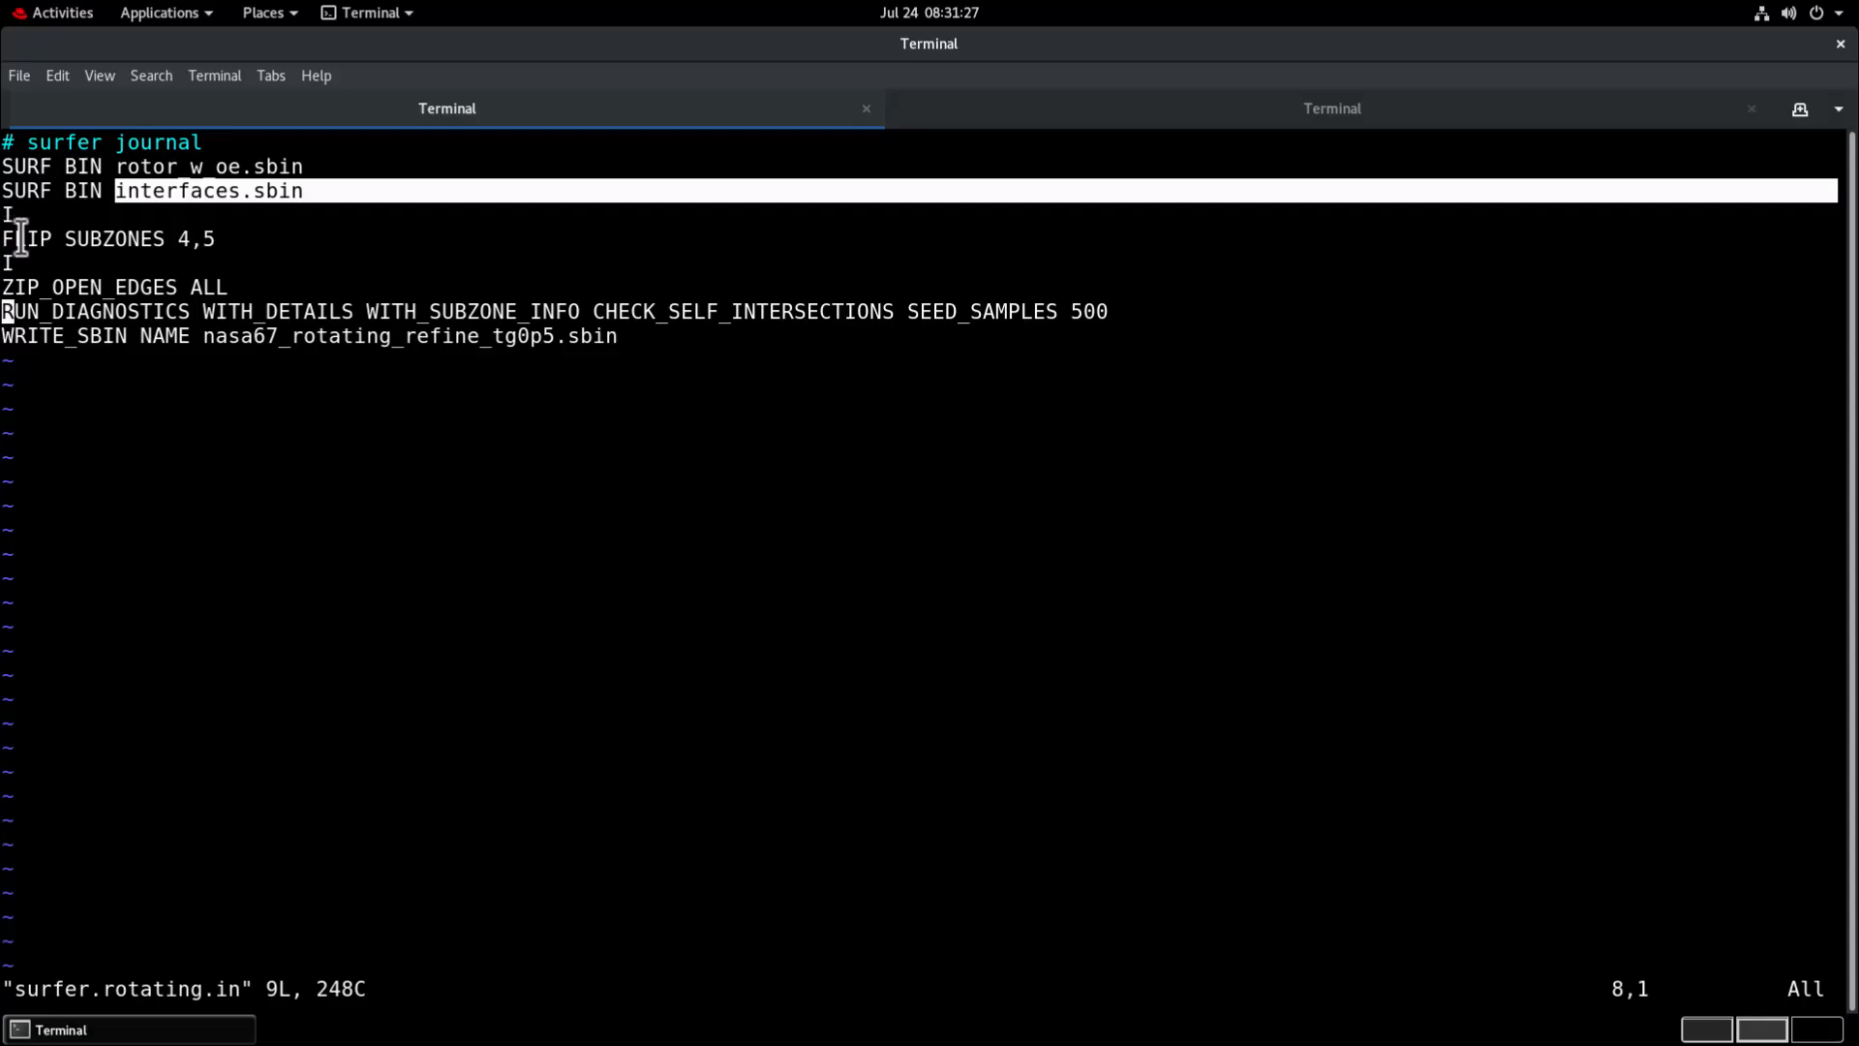
pyautogui.moveTo(5, 239); pyautogui.dragTo(221, 238)
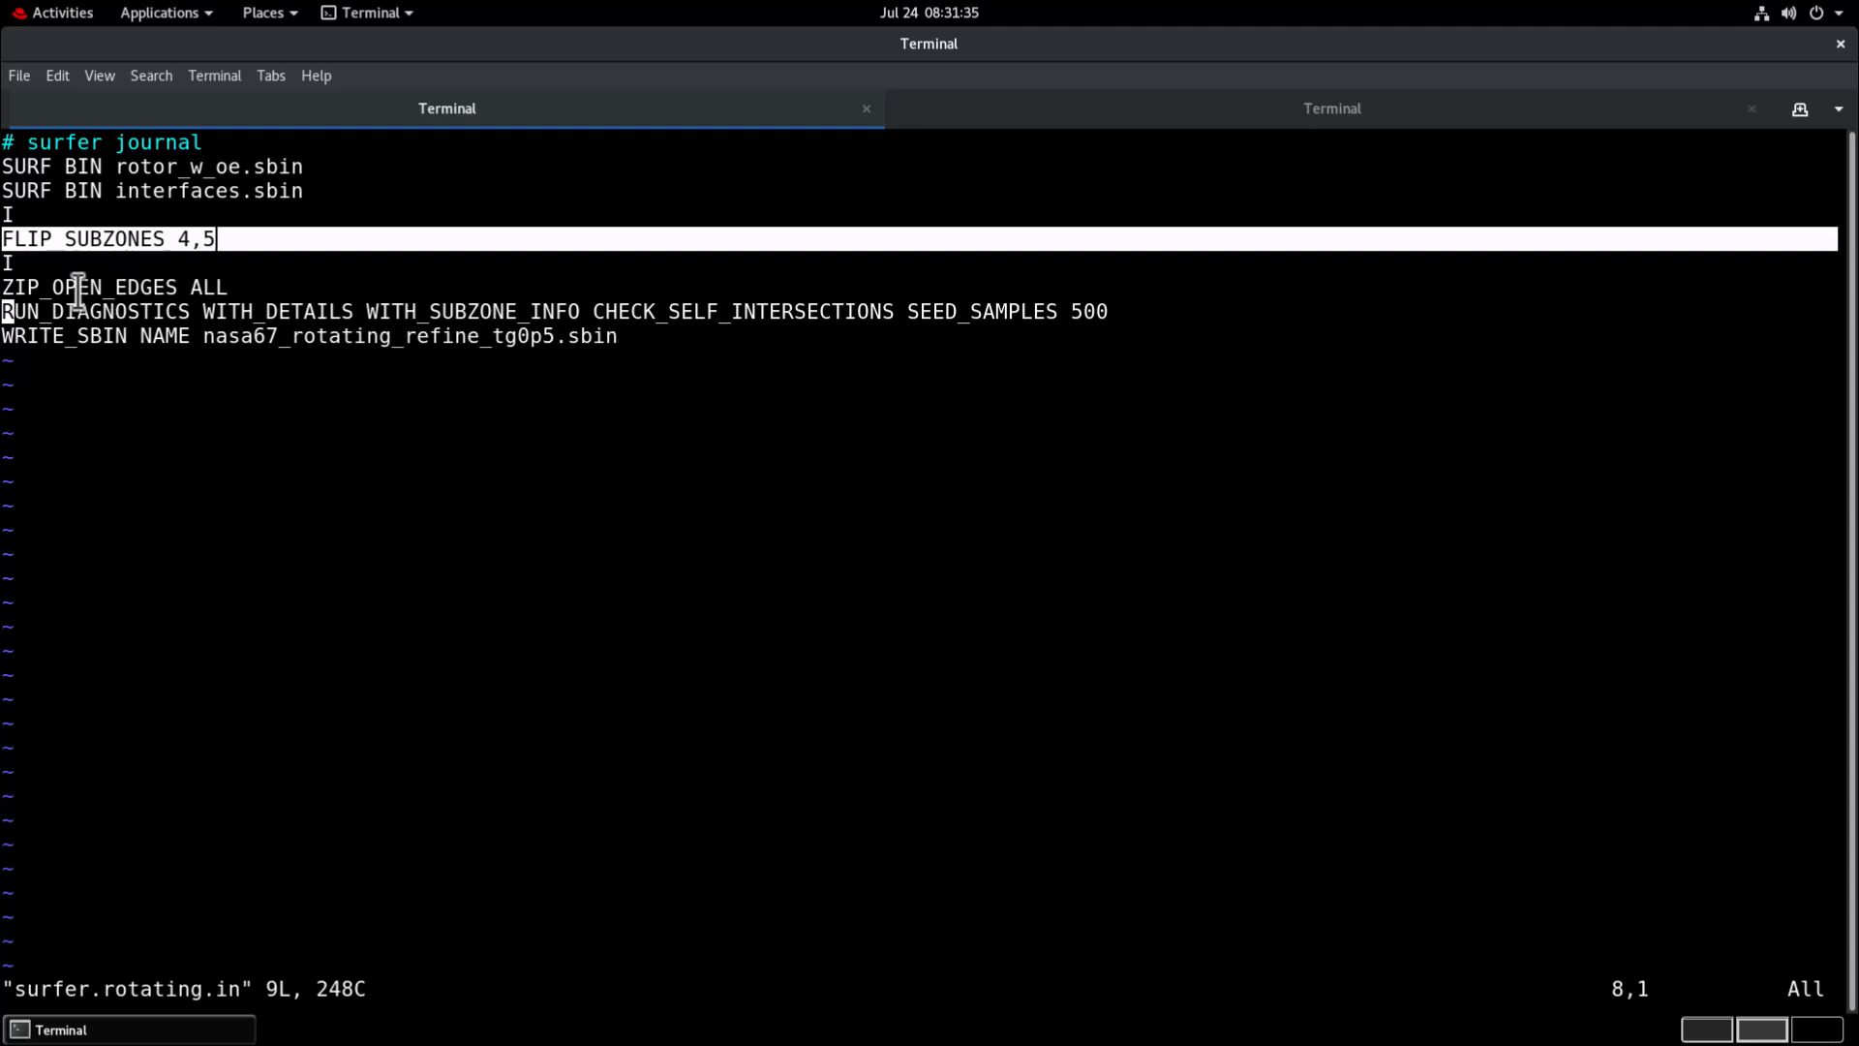
pyautogui.moveTo(27, 286); pyautogui.dragTo(206, 286)
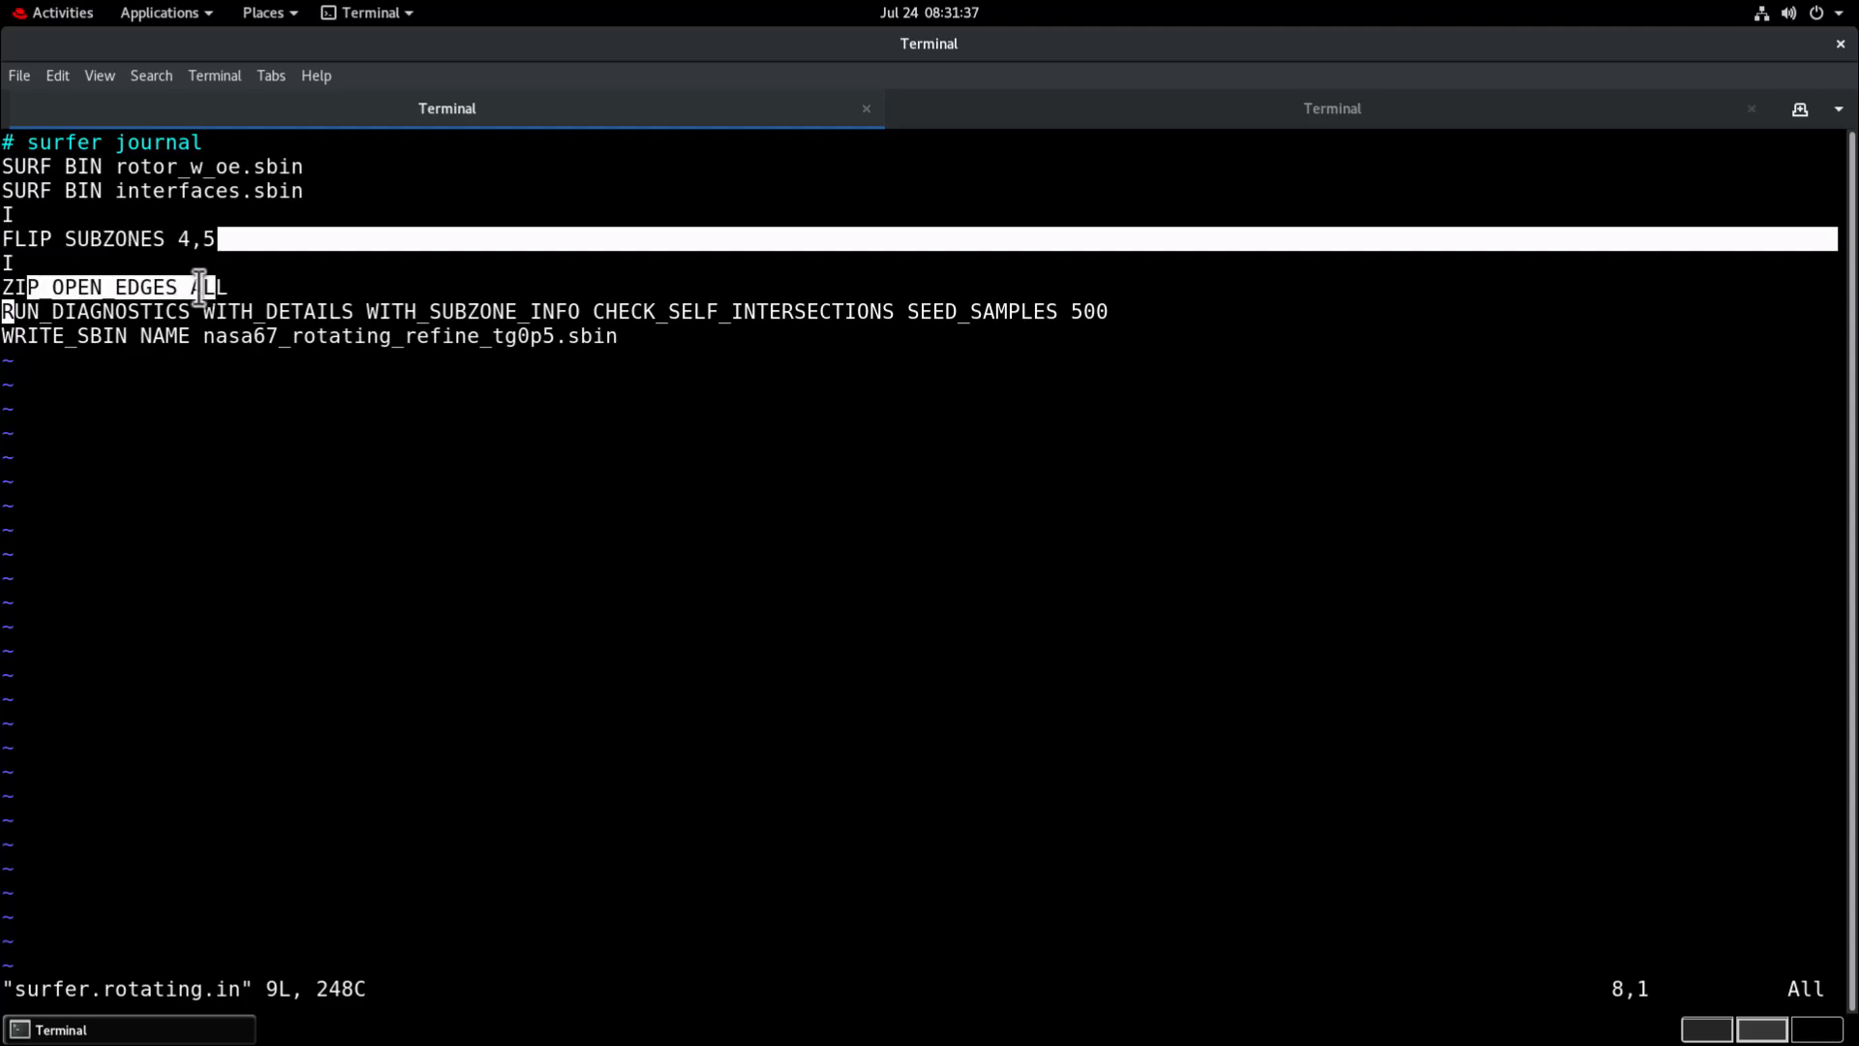
pyautogui.moveTo(111, 351); pyautogui.dragTo(369, 340)
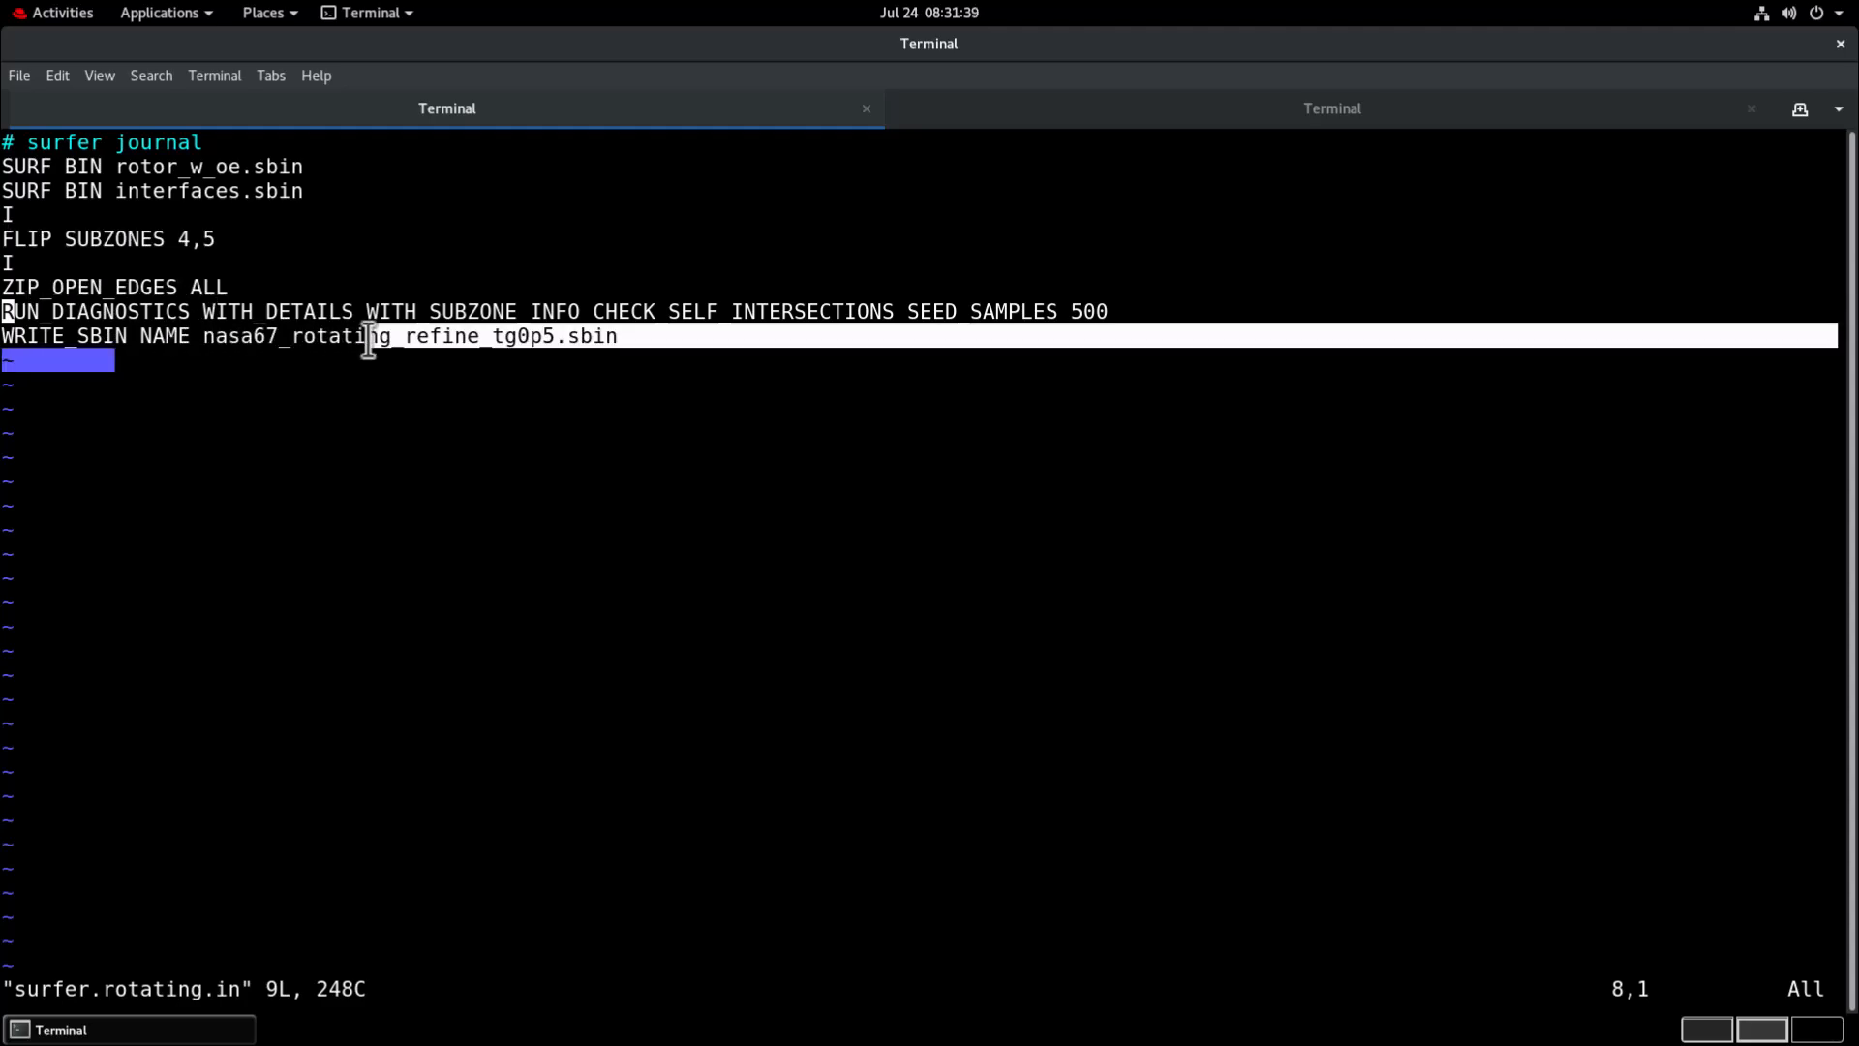
pyautogui.click(47, 201)
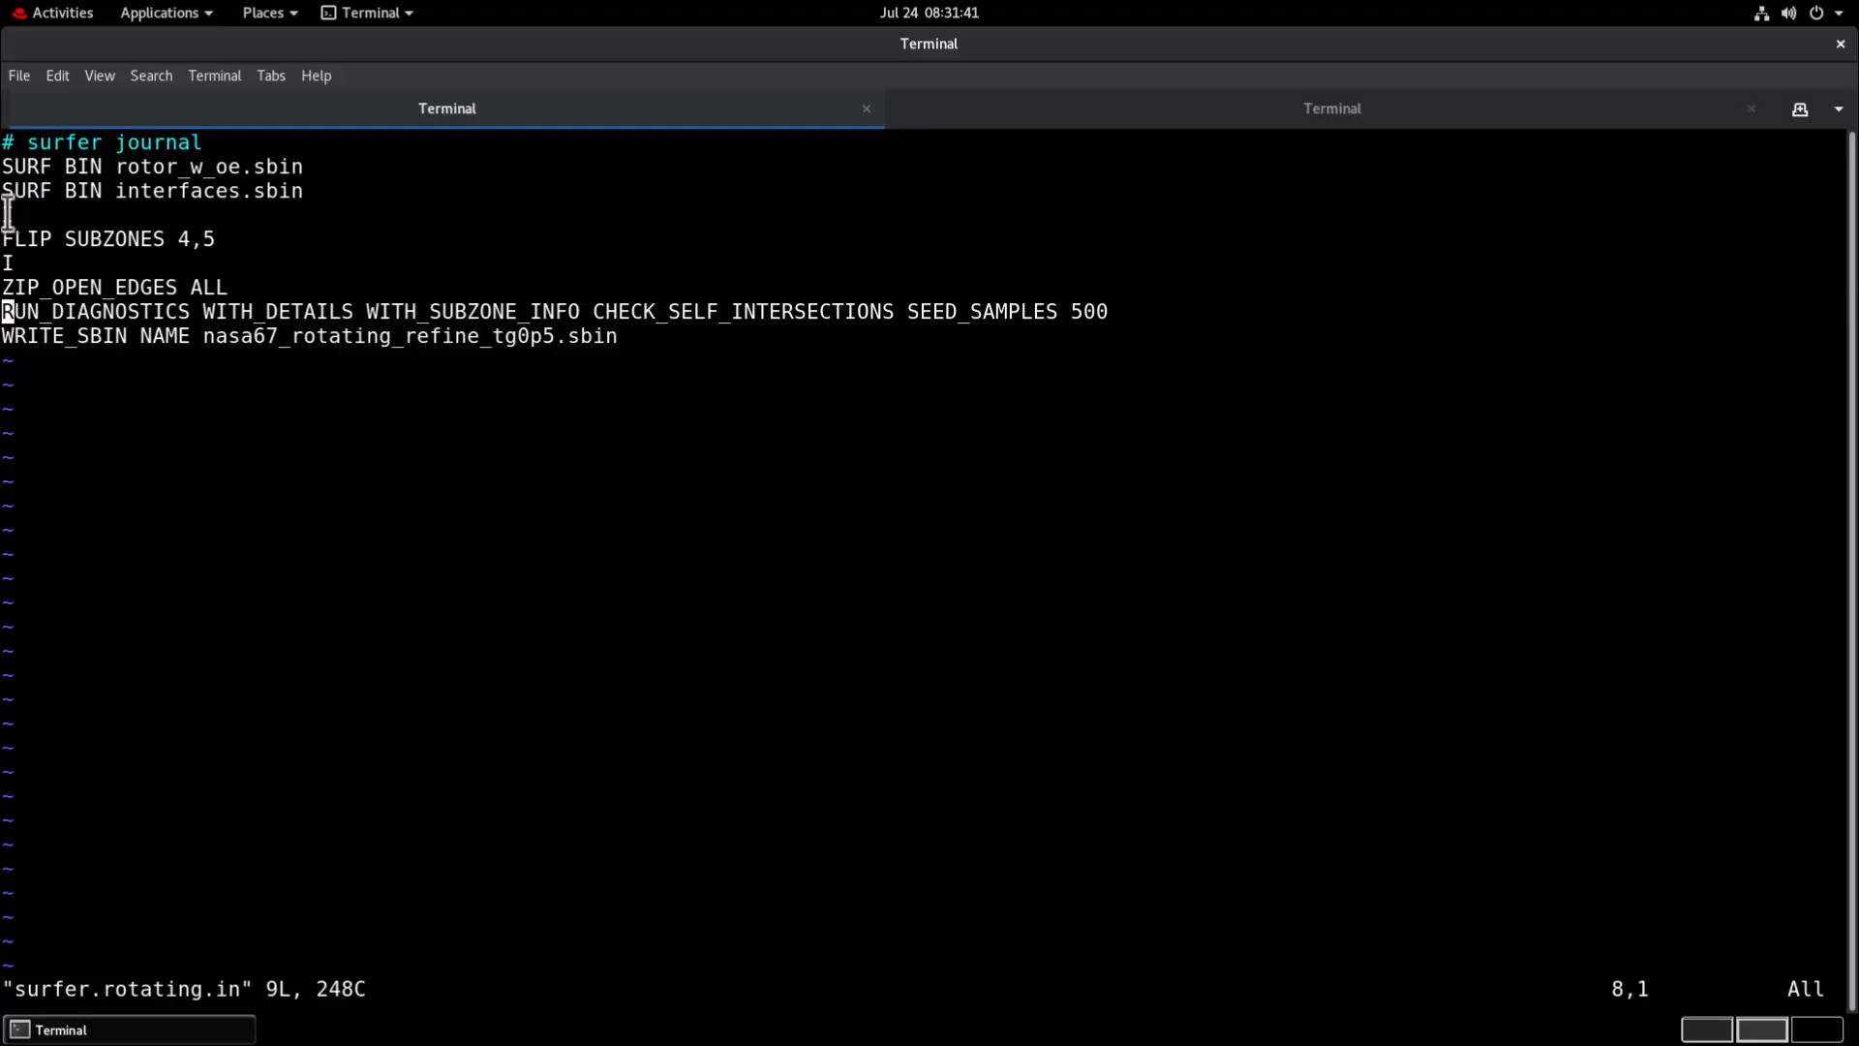
pyautogui.tripleClick(8, 211)
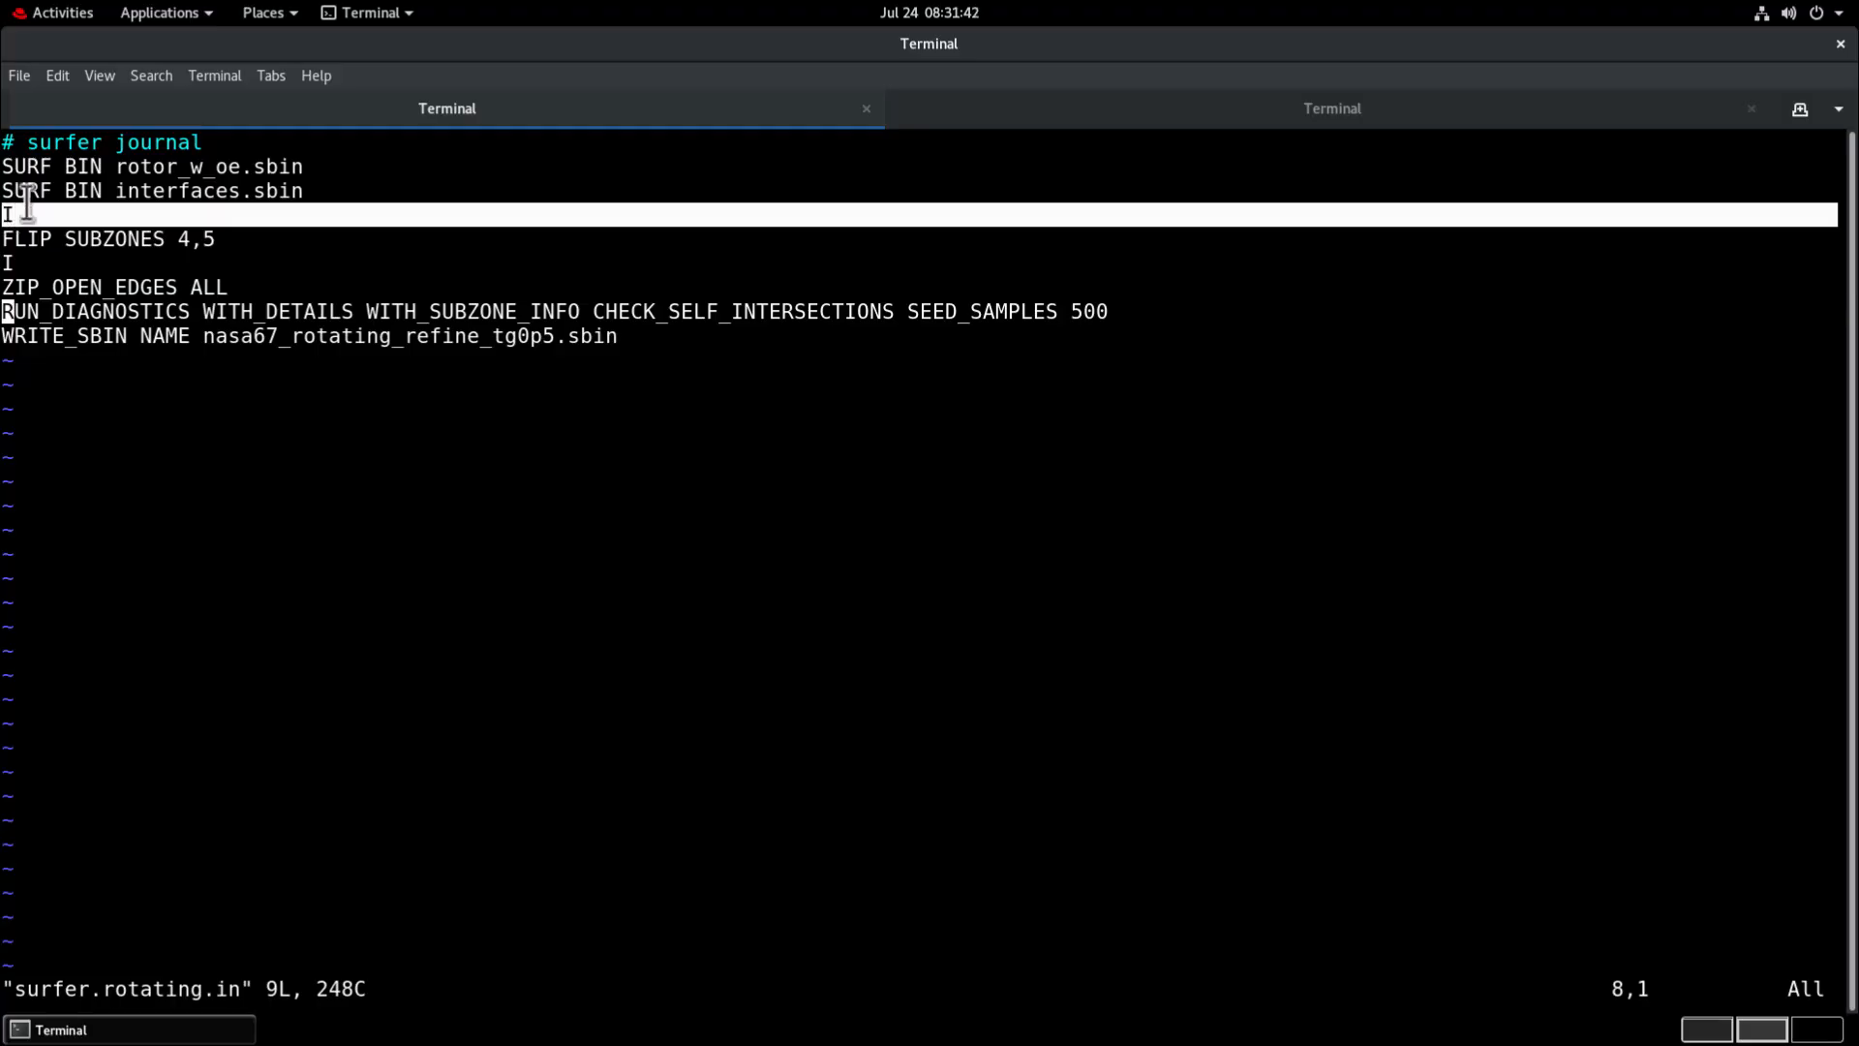
pyautogui.doubleClick(15, 262)
pyautogui.click(5, 513)
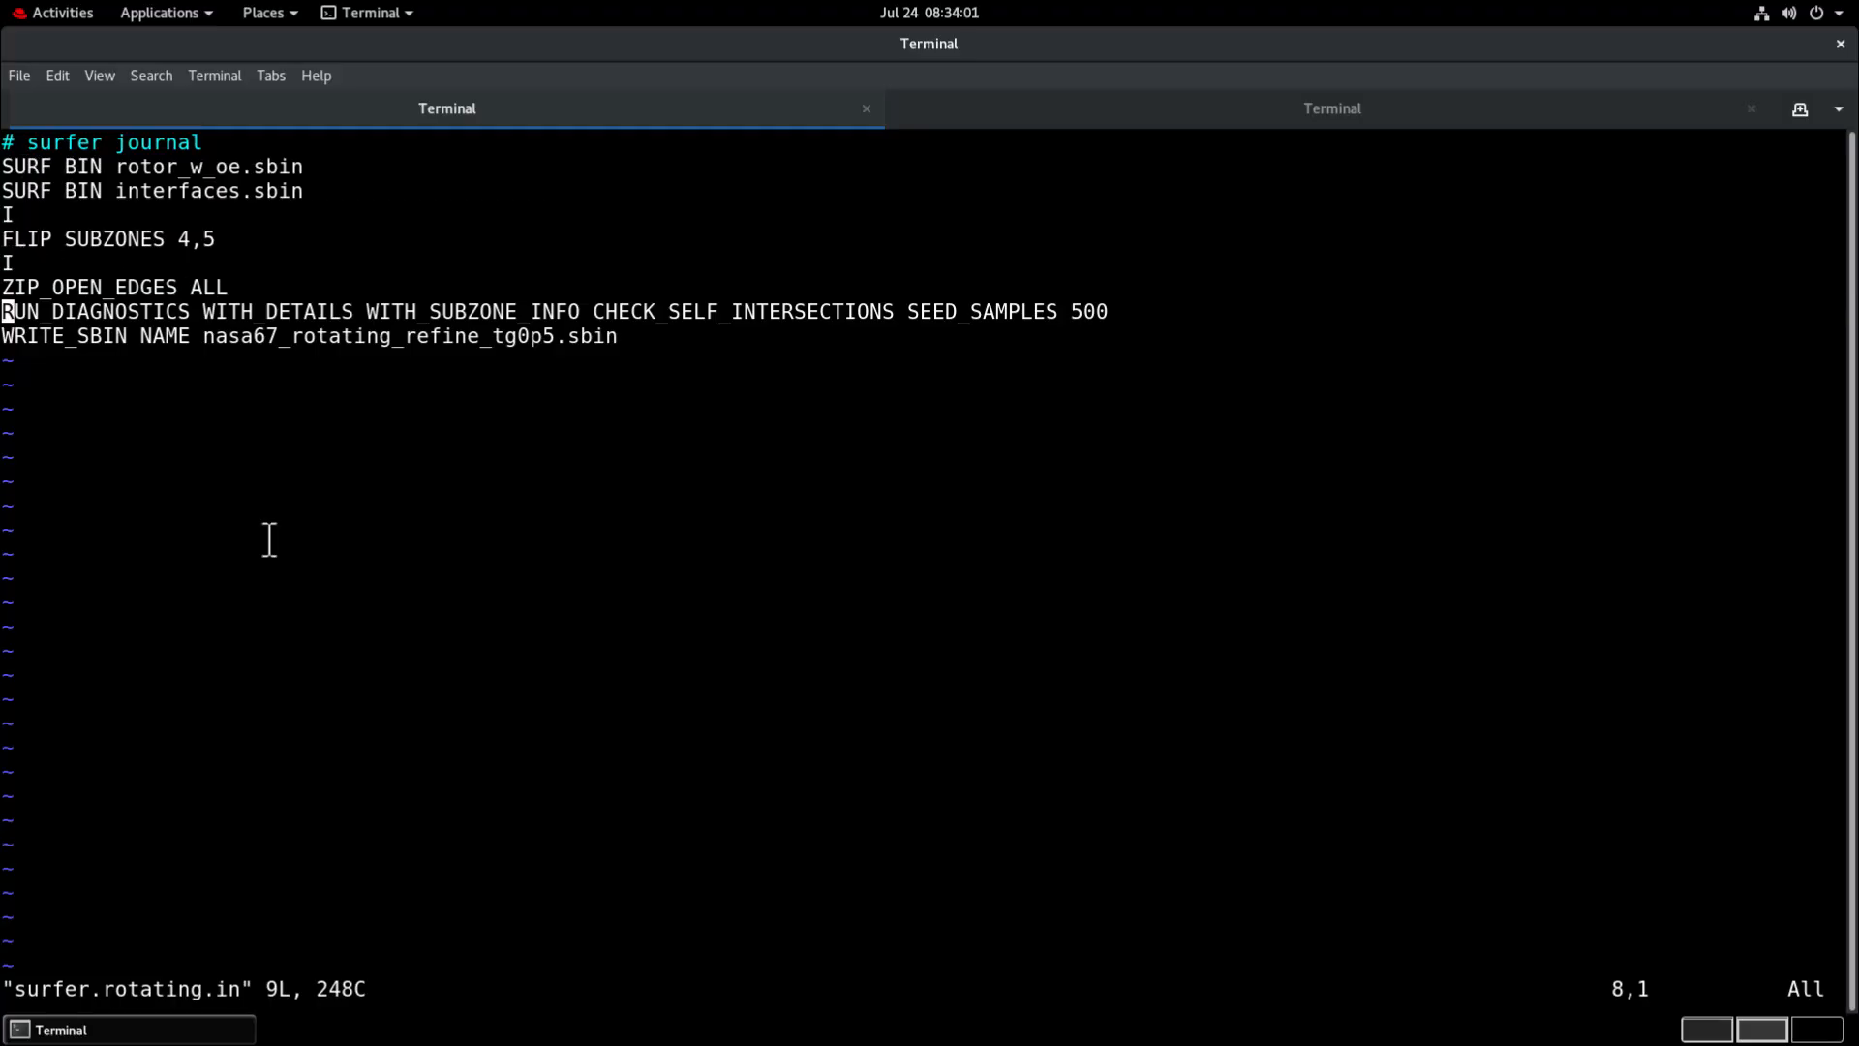
# Close the journal in vi and launch surfer.exe through charles_launch.sh with surfer.rotating.in as input.
pyautogui.write(':')
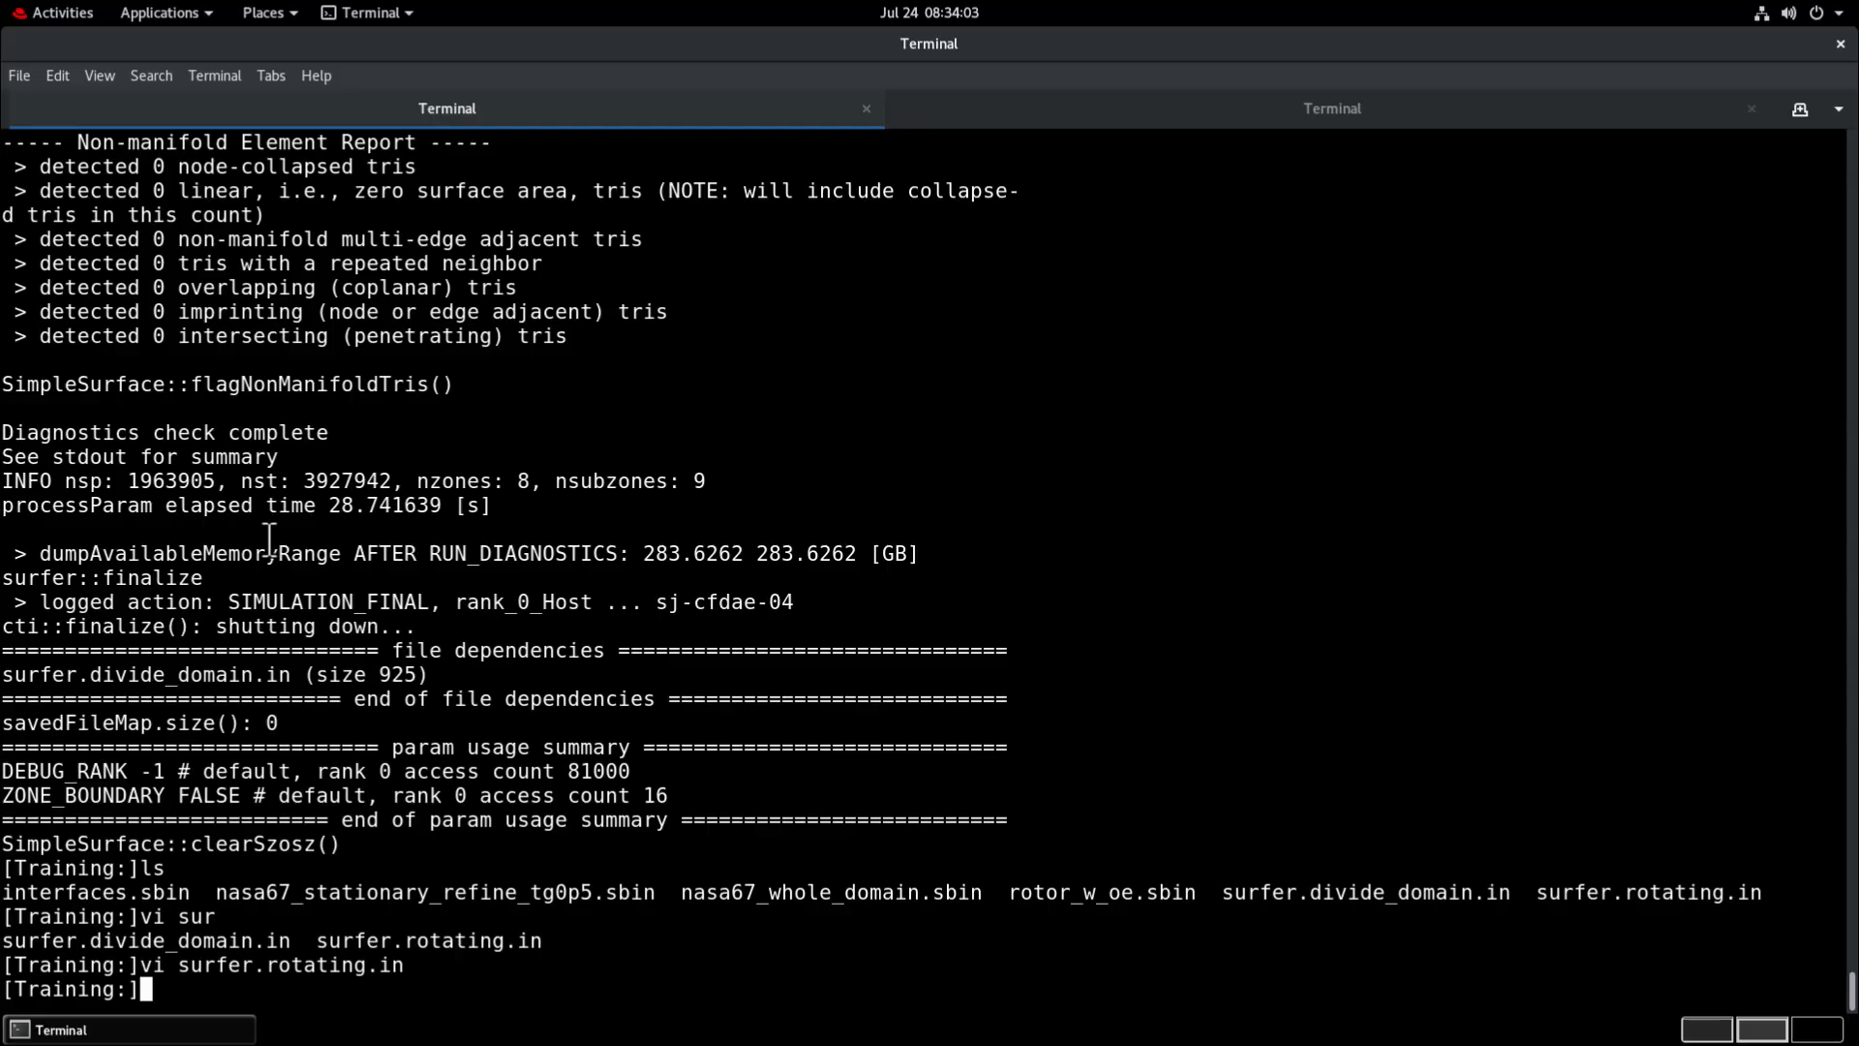
pyautogui.press('Up')
pyautogui.press('Up')
pyautogui.press('Up')
pyautogui.press('Up')
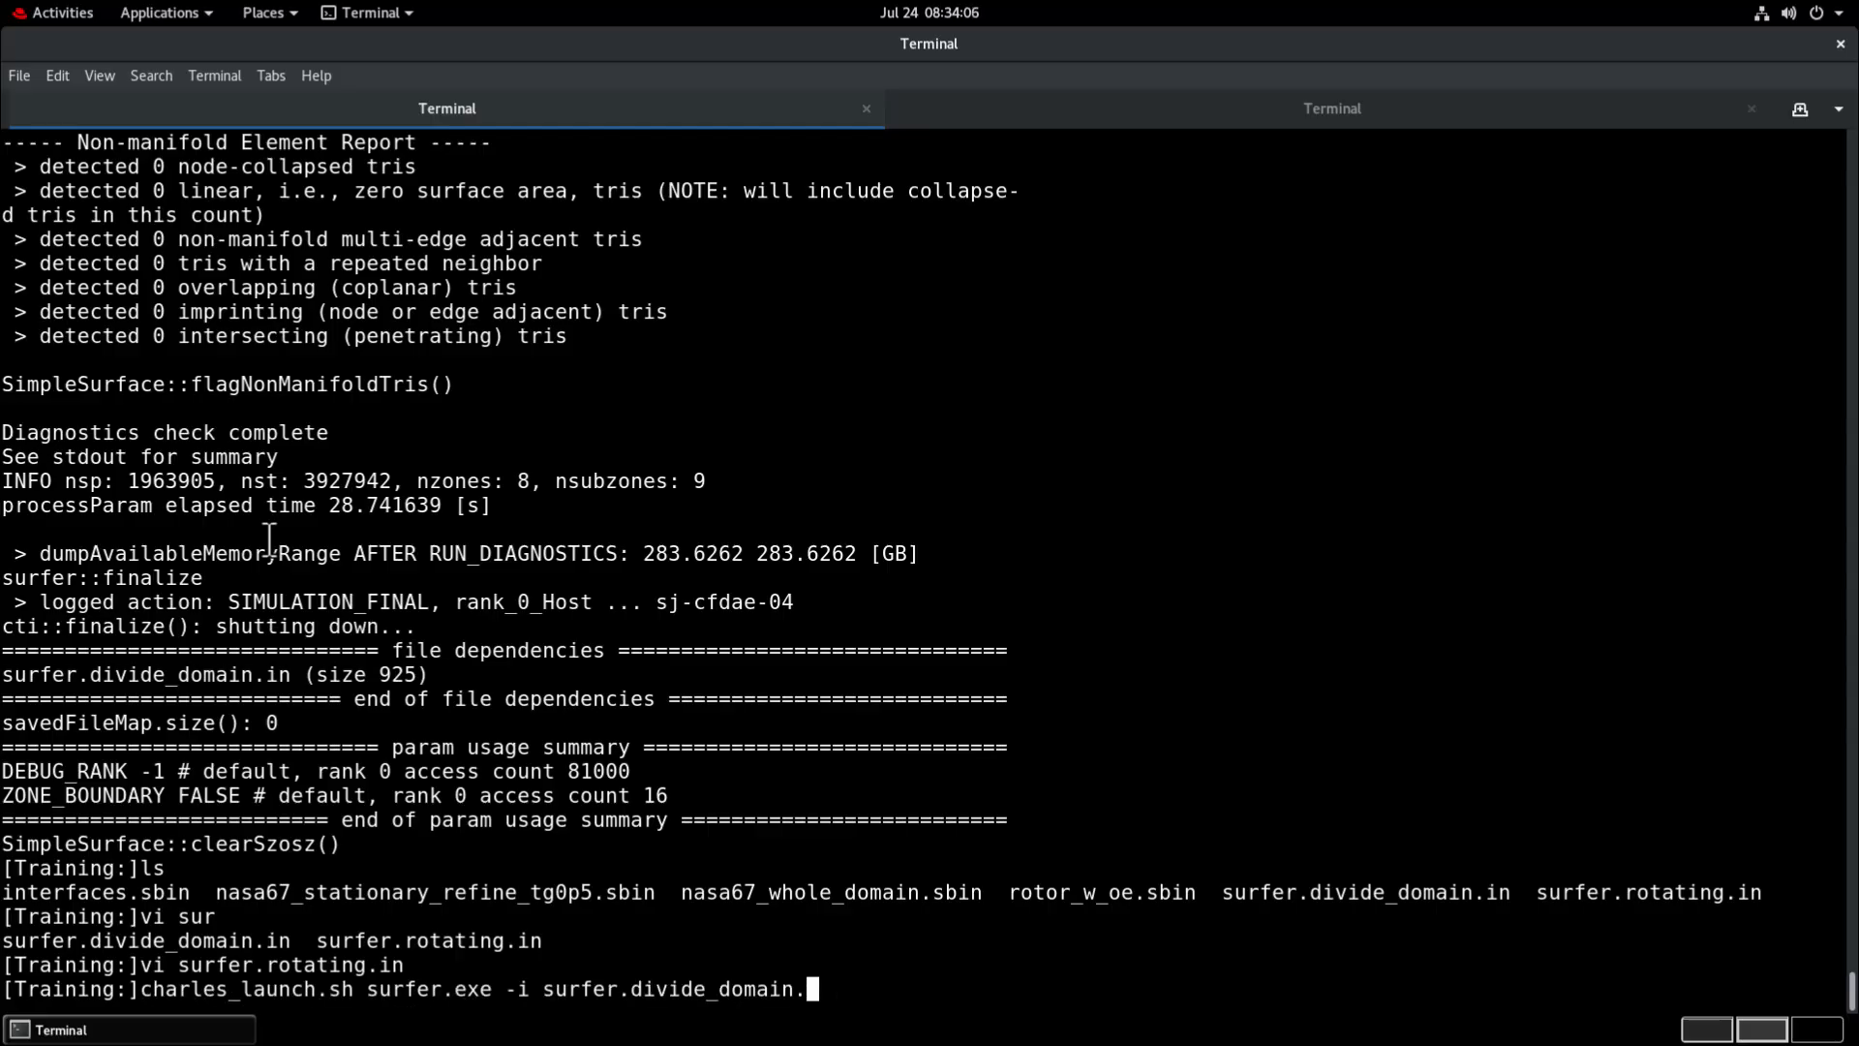
pyautogui.press('BackSpace')
pyautogui.press('BackSpace')
pyautogui.press('BackSpace')
pyautogui.press('BackSpace')
pyautogui.press('BackSpace')
pyautogui.press('BackSpace')
pyautogui.press('BackSpace')
pyautogui.press('BackSpace')
pyautogui.press('BackSpace')
pyautogui.press('BackSpace')
pyautogui.press('BackSpace')
pyautogui.press('BackSpace')
pyautogui.press('BackSpace')
pyautogui.write('r')
pyautogui.press('Tab')
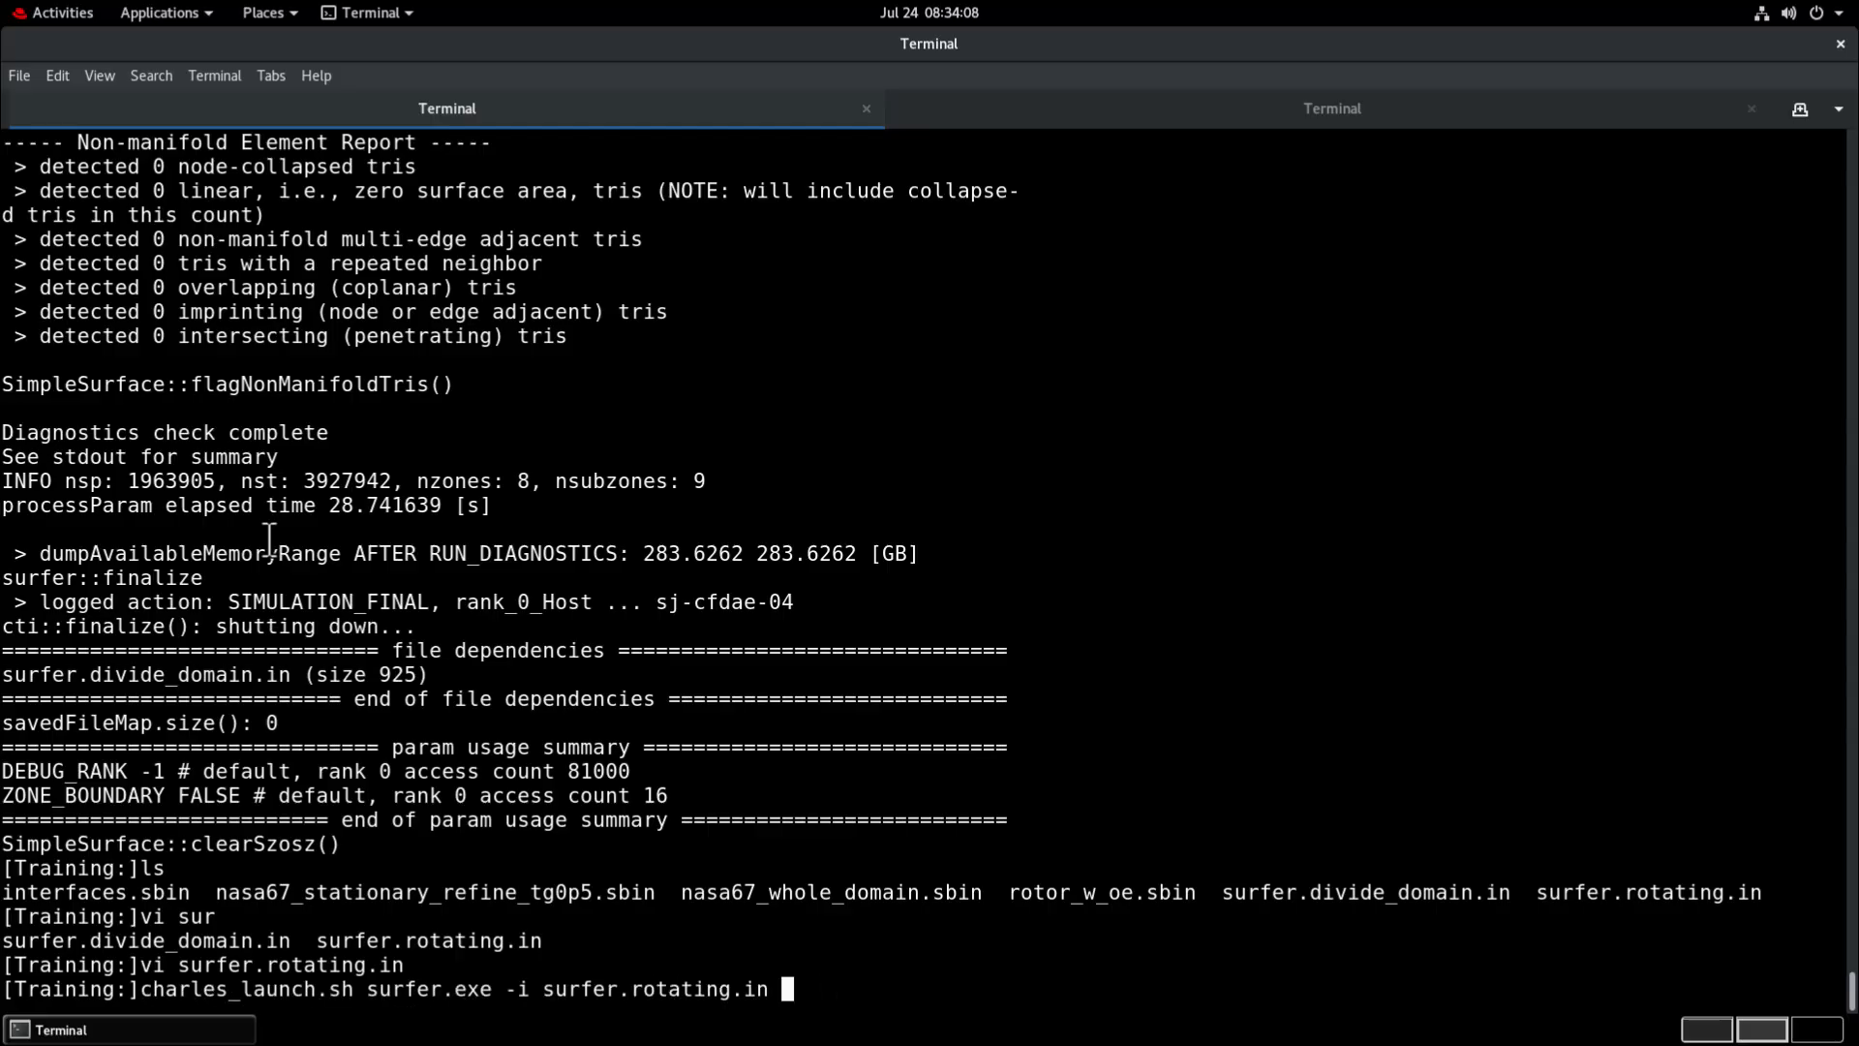
pyautogui.press('Return')
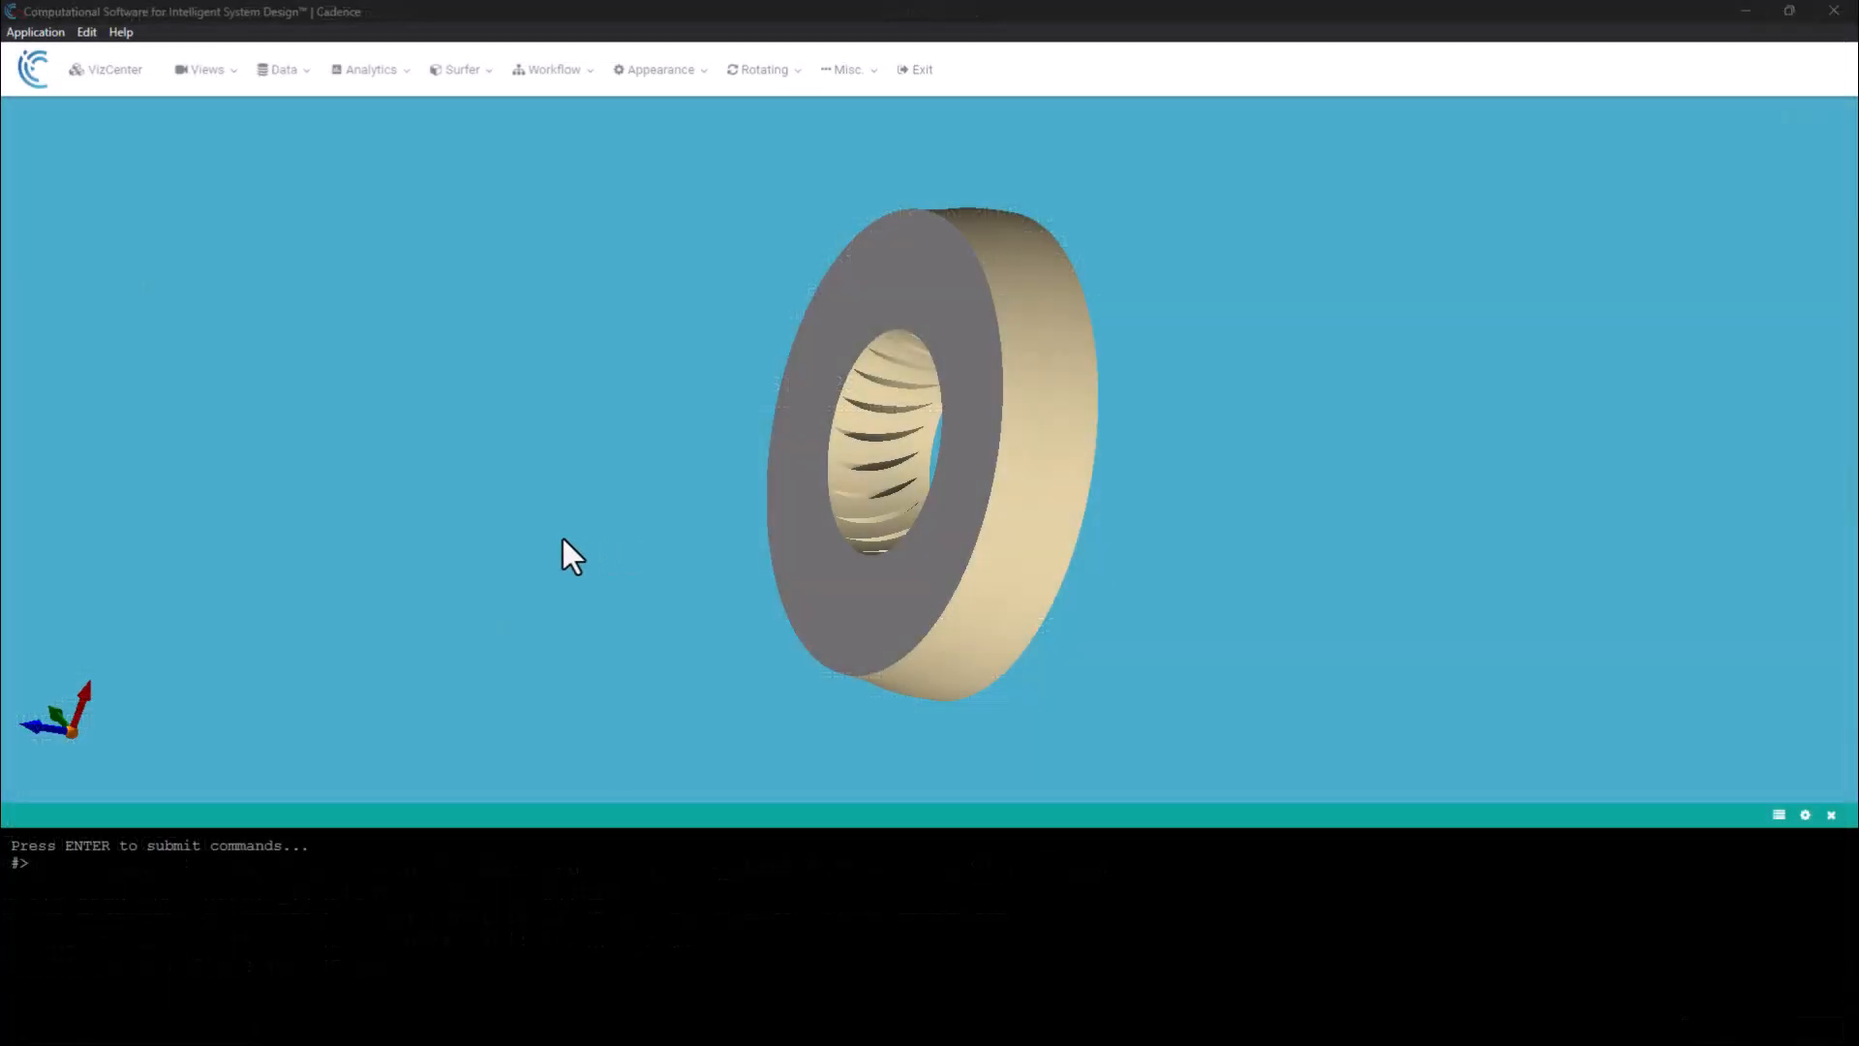
# Expand the scene's zone list, highlight ROTOR_SHROUD, ROTOR_HUB, ROTOR and ROTOR_TIP on the model, and clear the highlights.
pyautogui.click(101, 70)
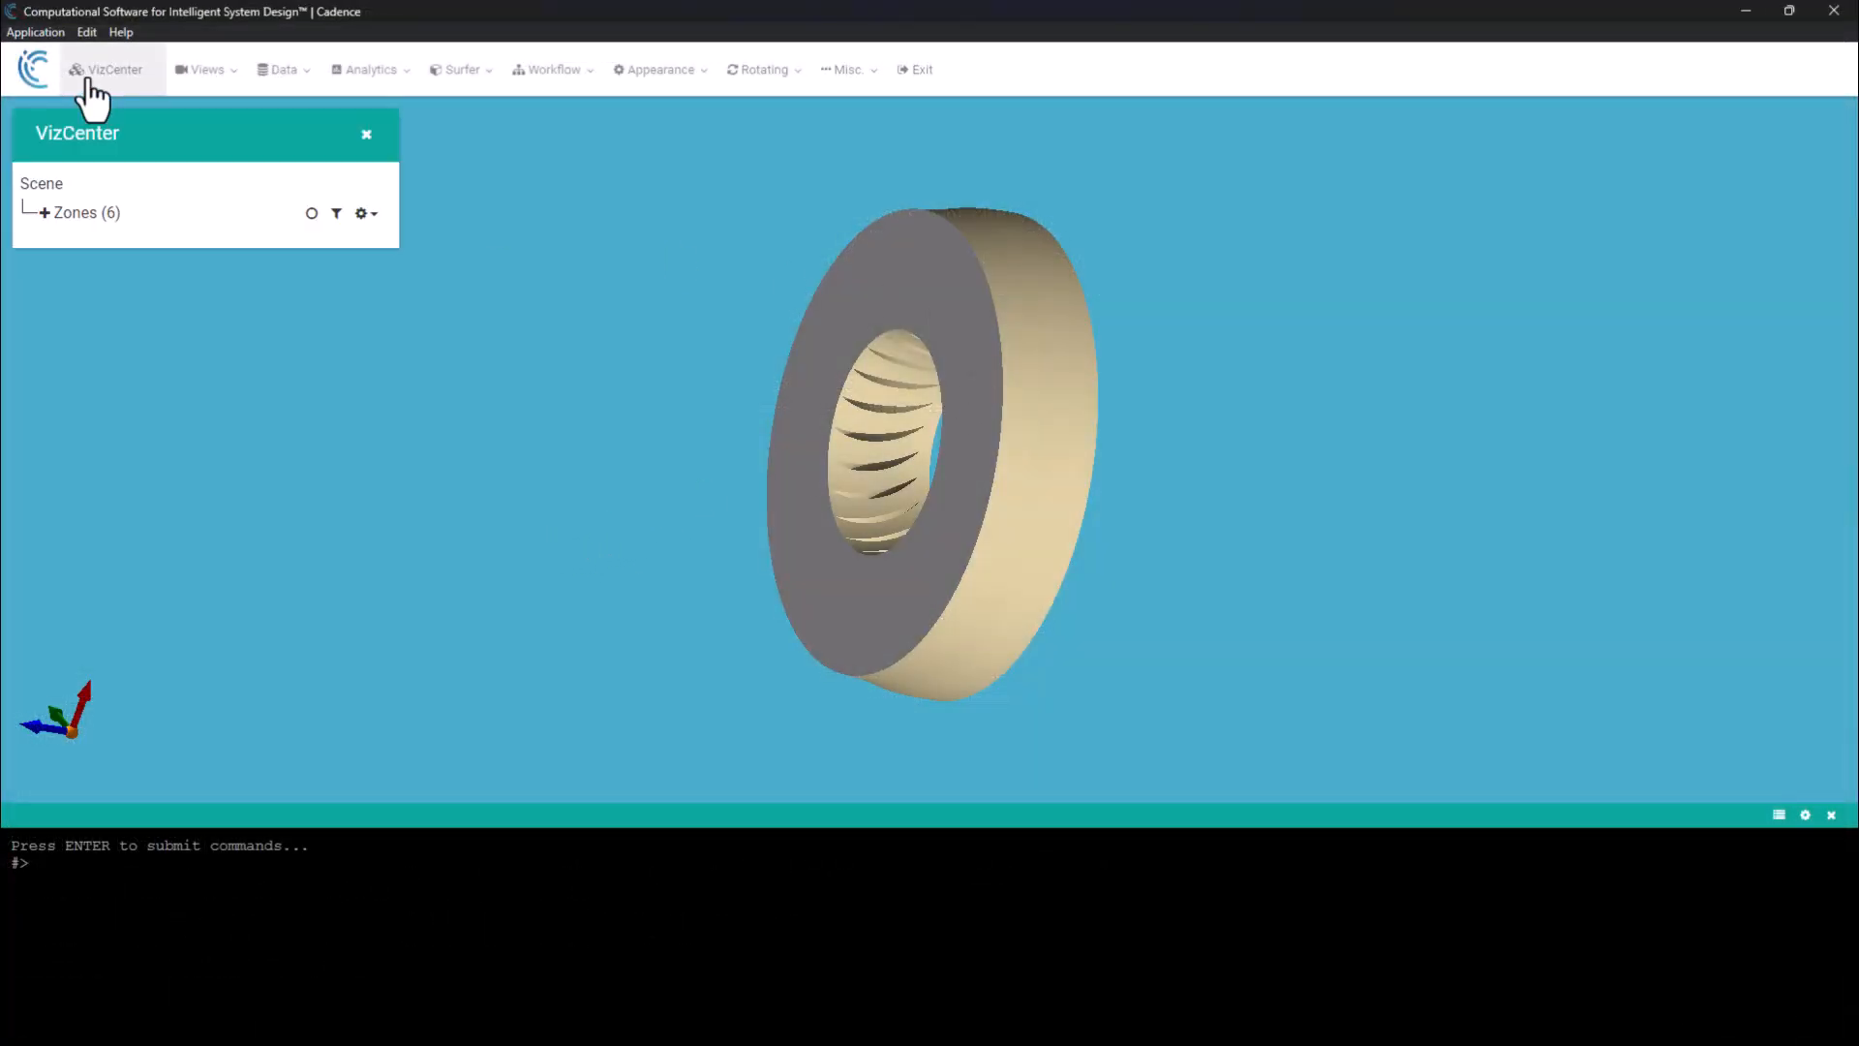
pyautogui.click(43, 213)
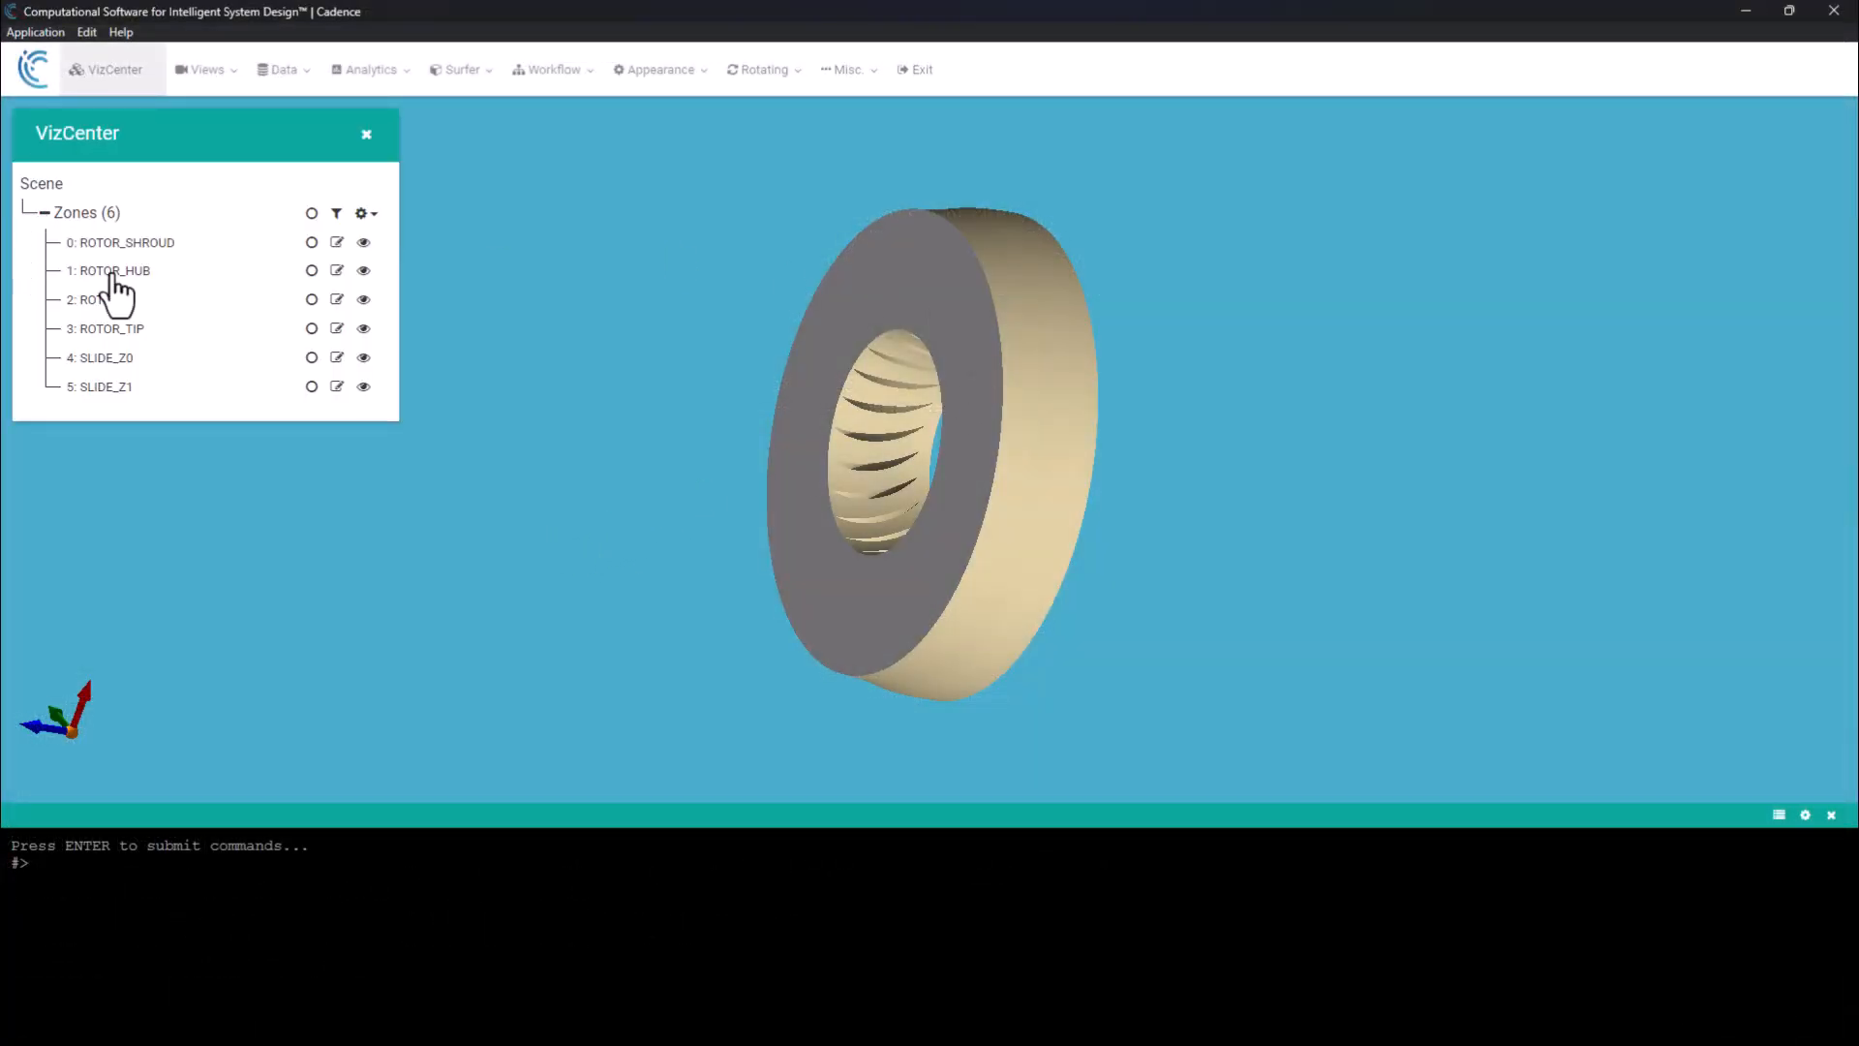
pyautogui.click(310, 242)
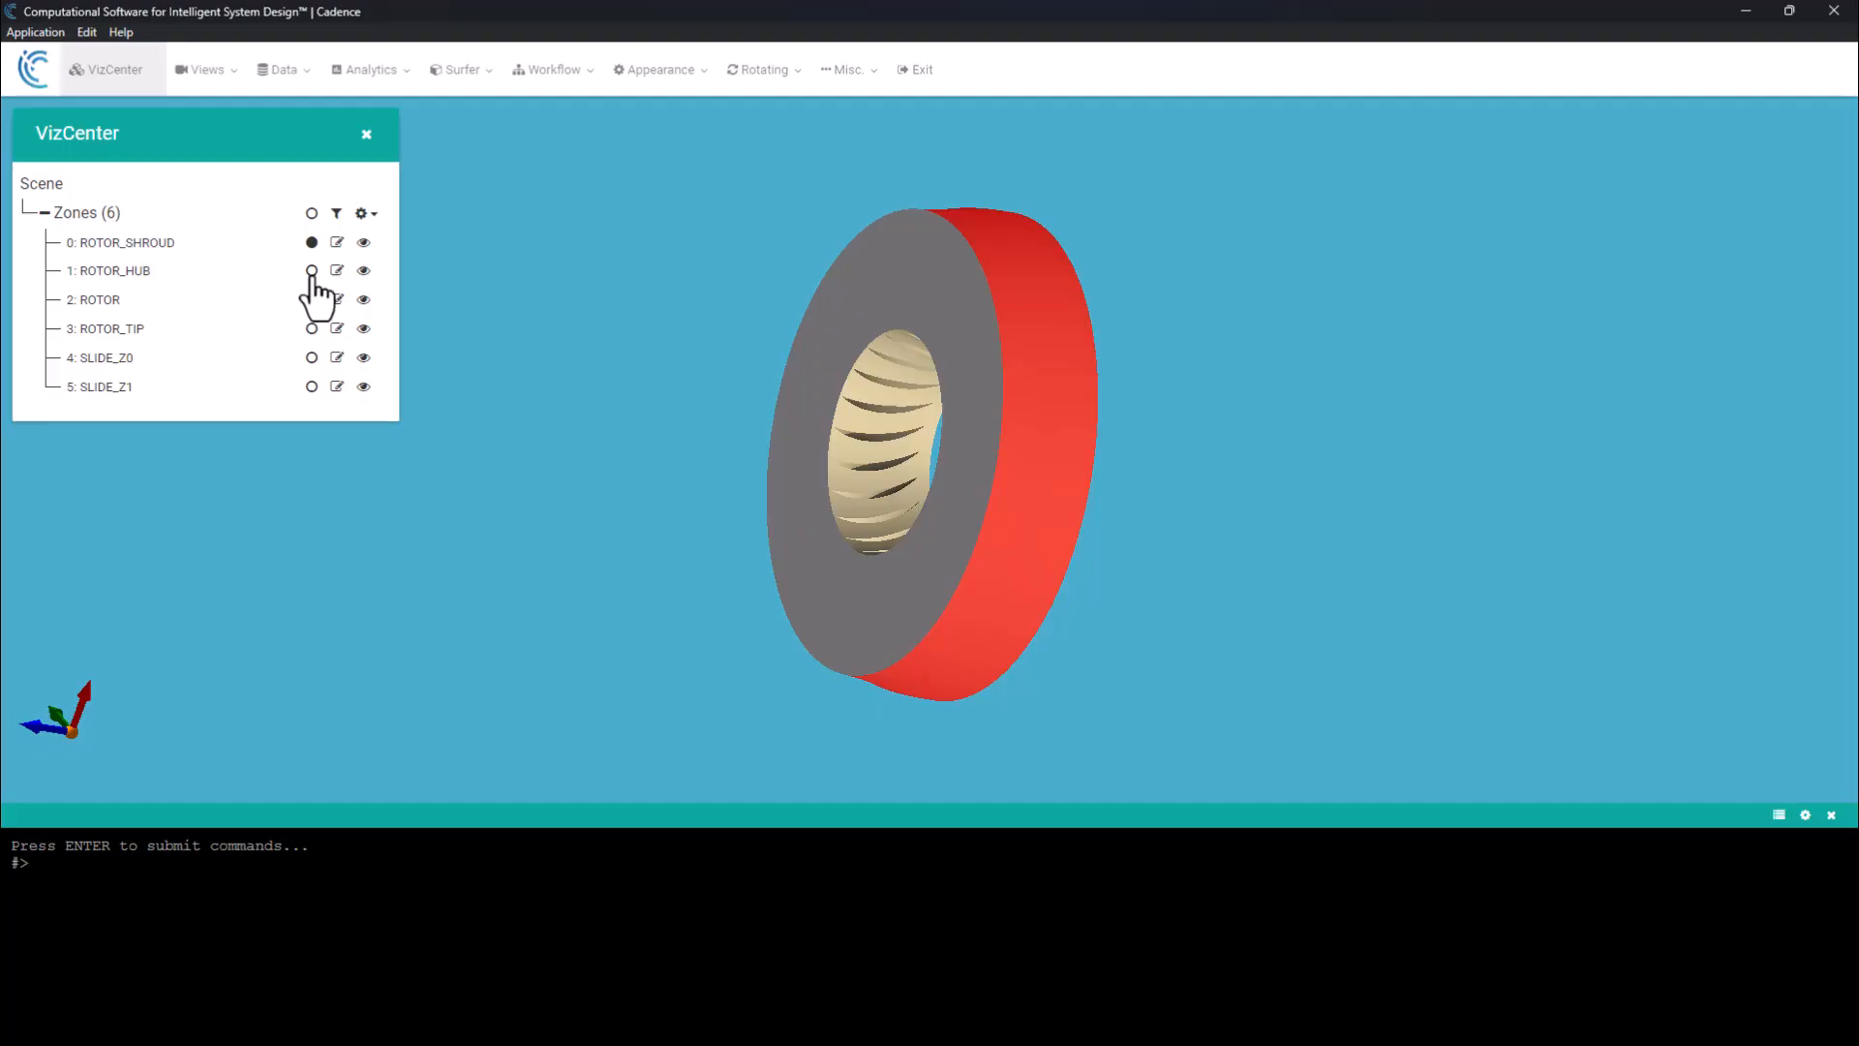
pyautogui.click(311, 270)
pyautogui.click(311, 299)
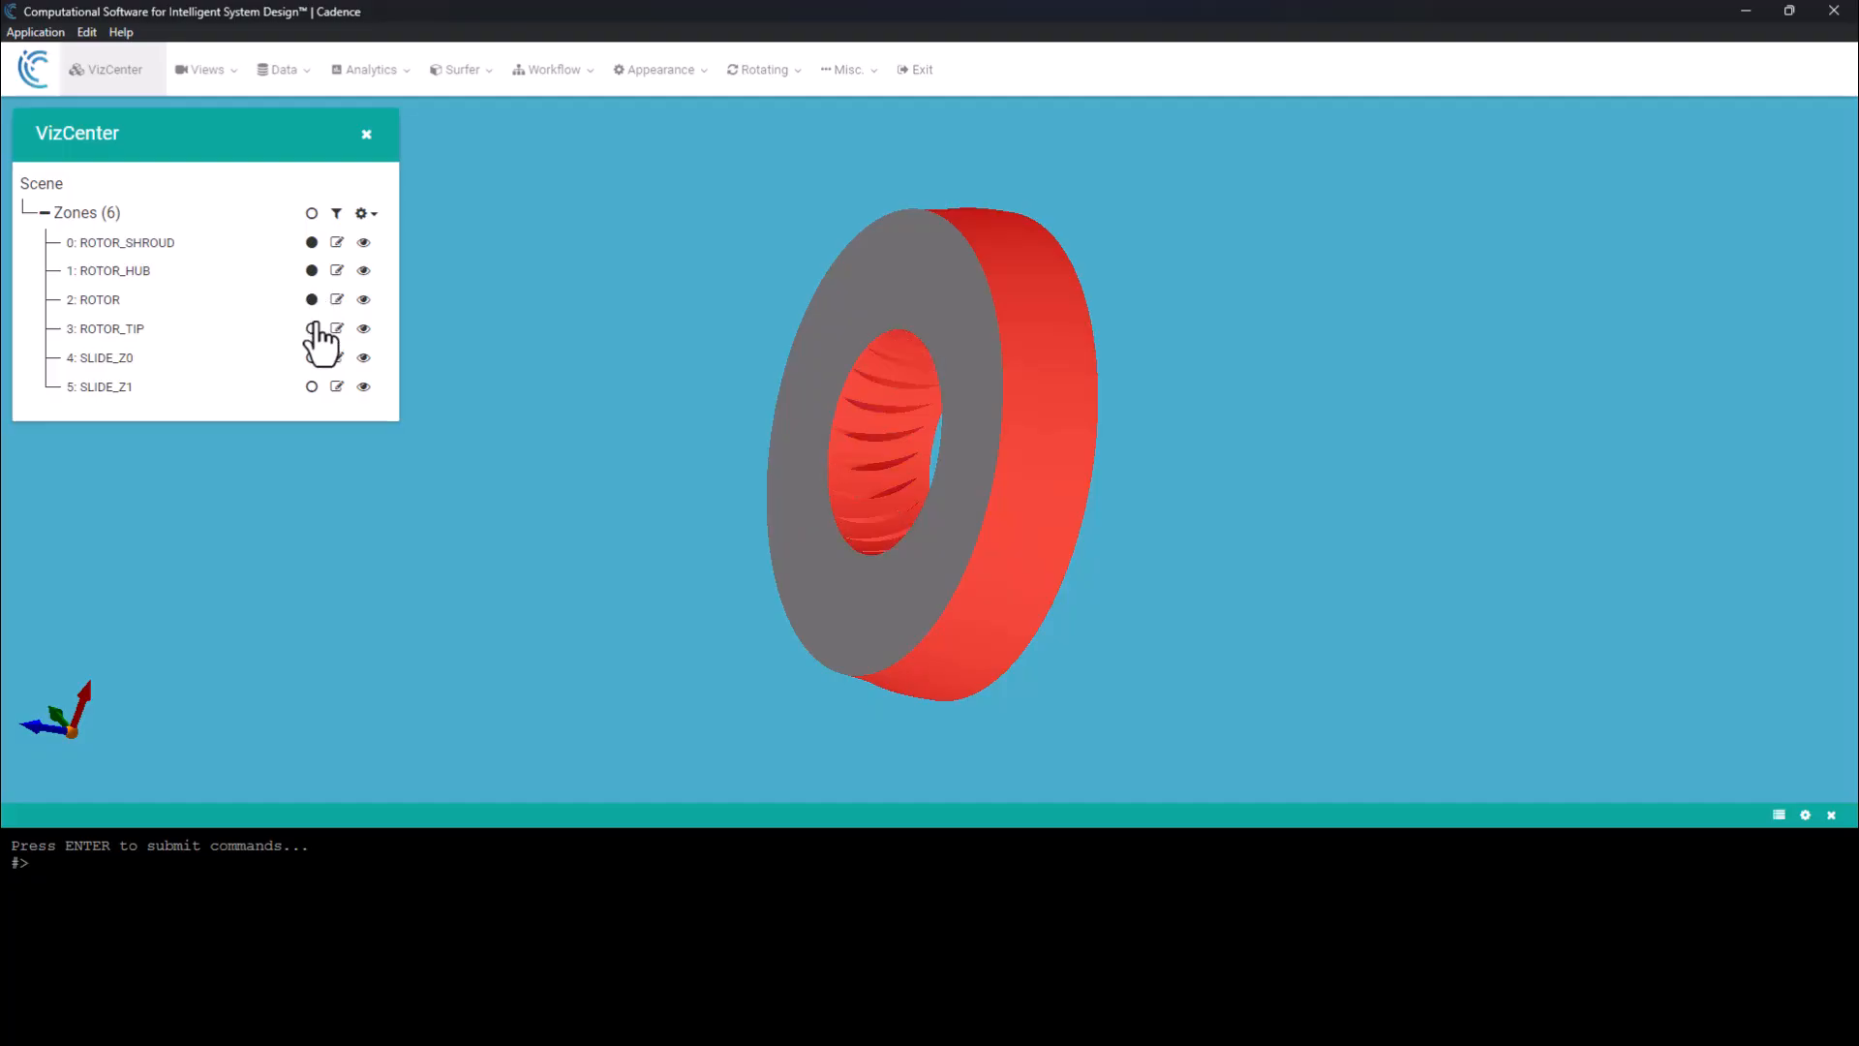
pyautogui.click(311, 328)
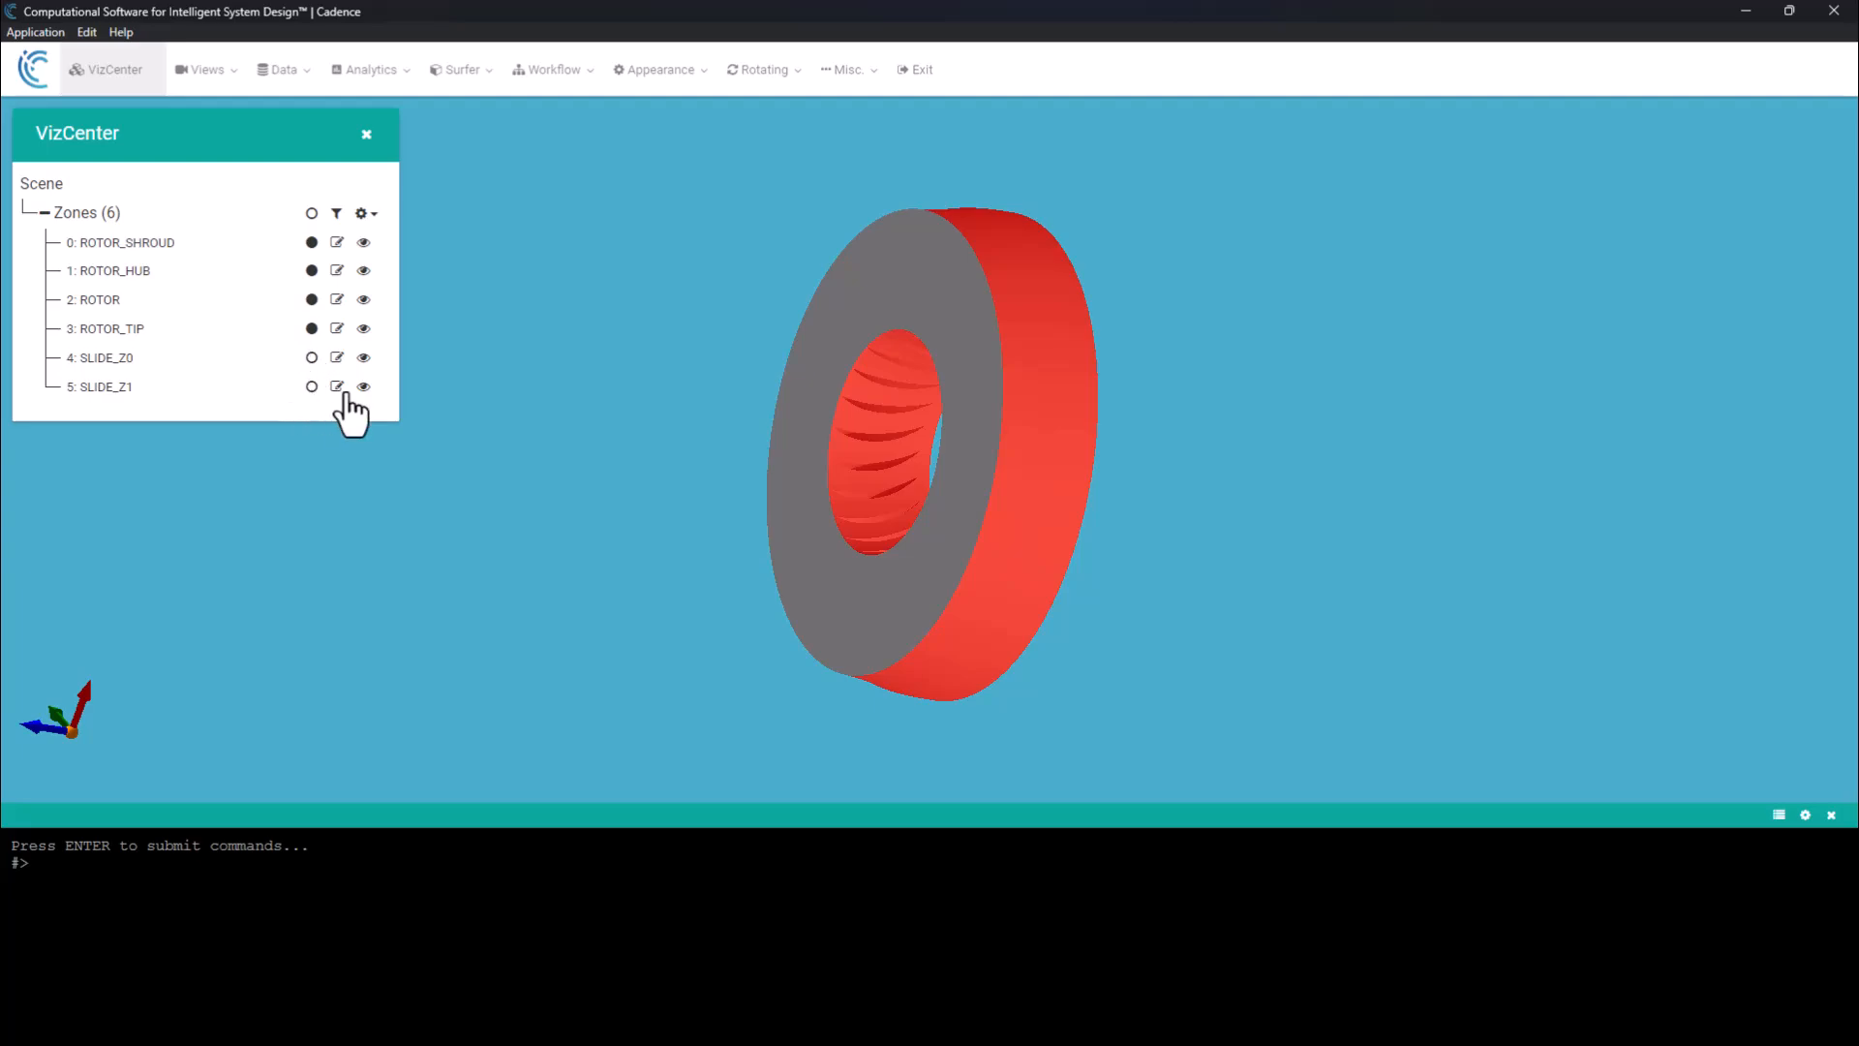
pyautogui.click(312, 330)
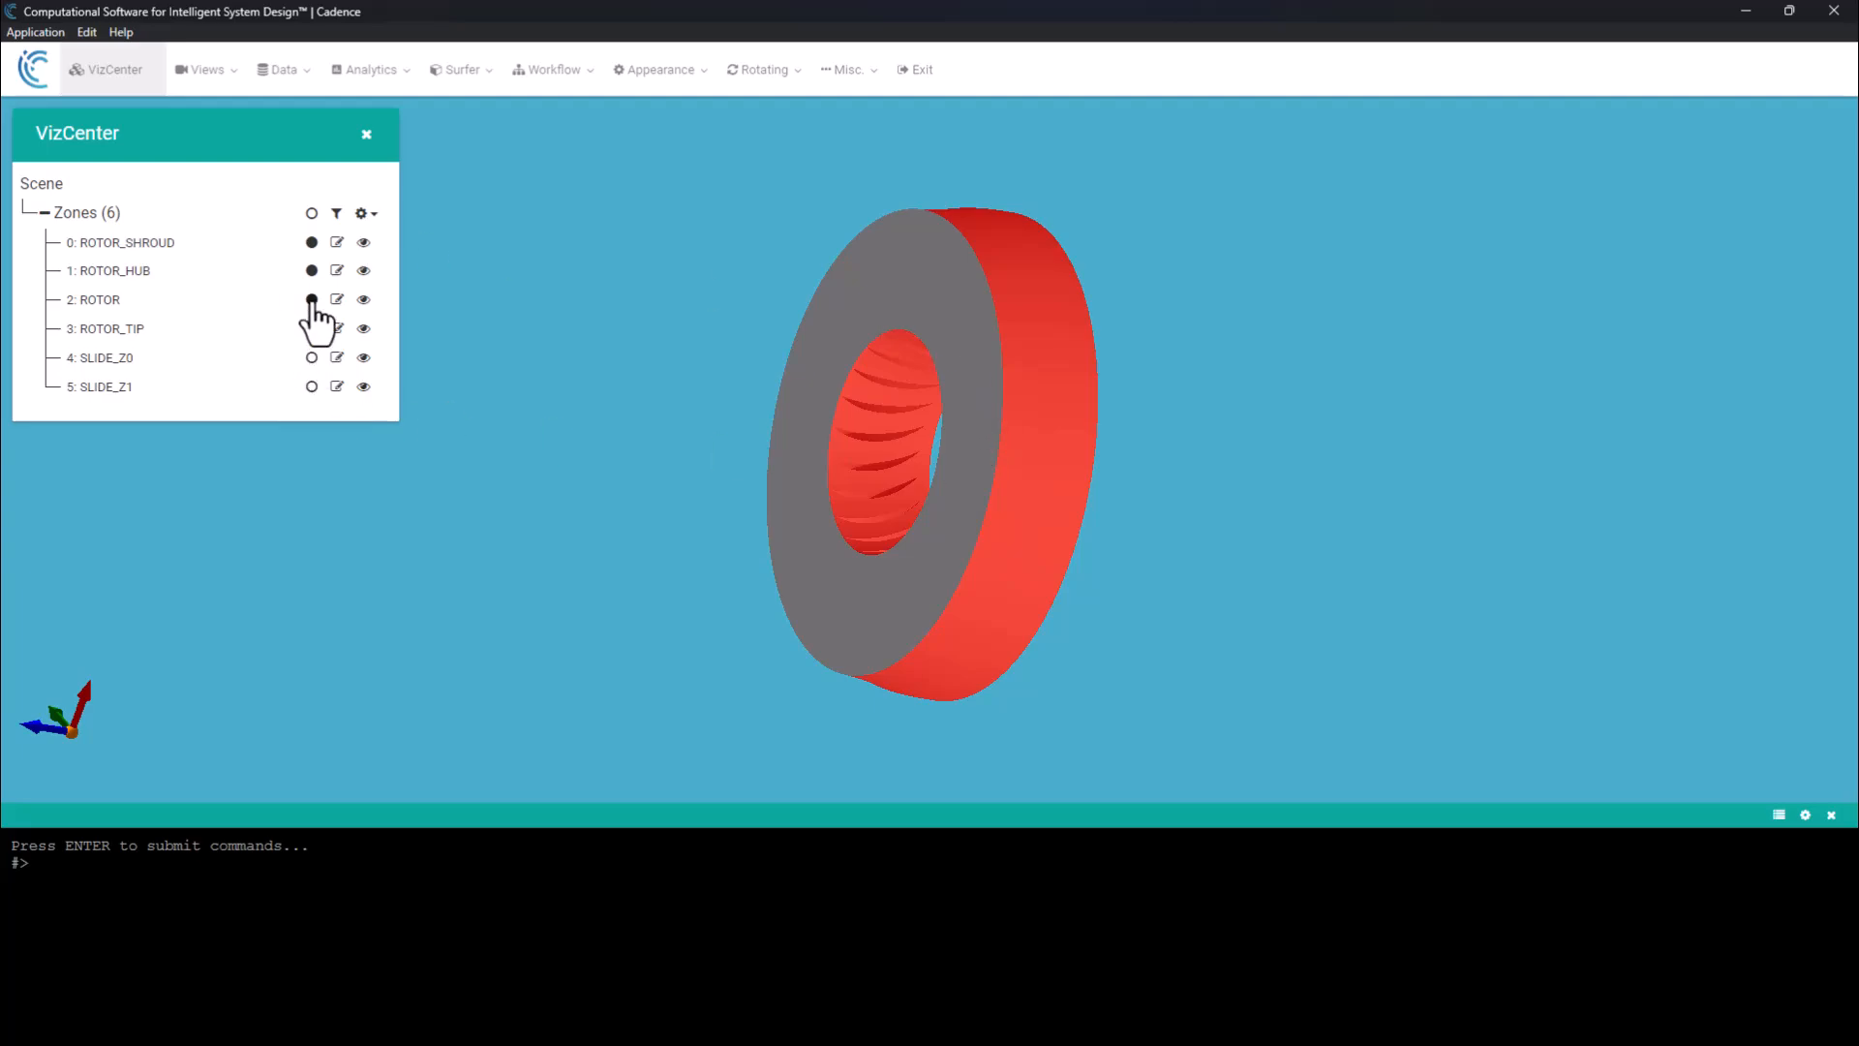
pyautogui.click(310, 301)
pyautogui.click(309, 271)
pyautogui.click(309, 244)
# Hide the SLIDE_Z1 interface zone to inspect the rotor blades and the inside of the rotating part.
pyautogui.click(929, 286)
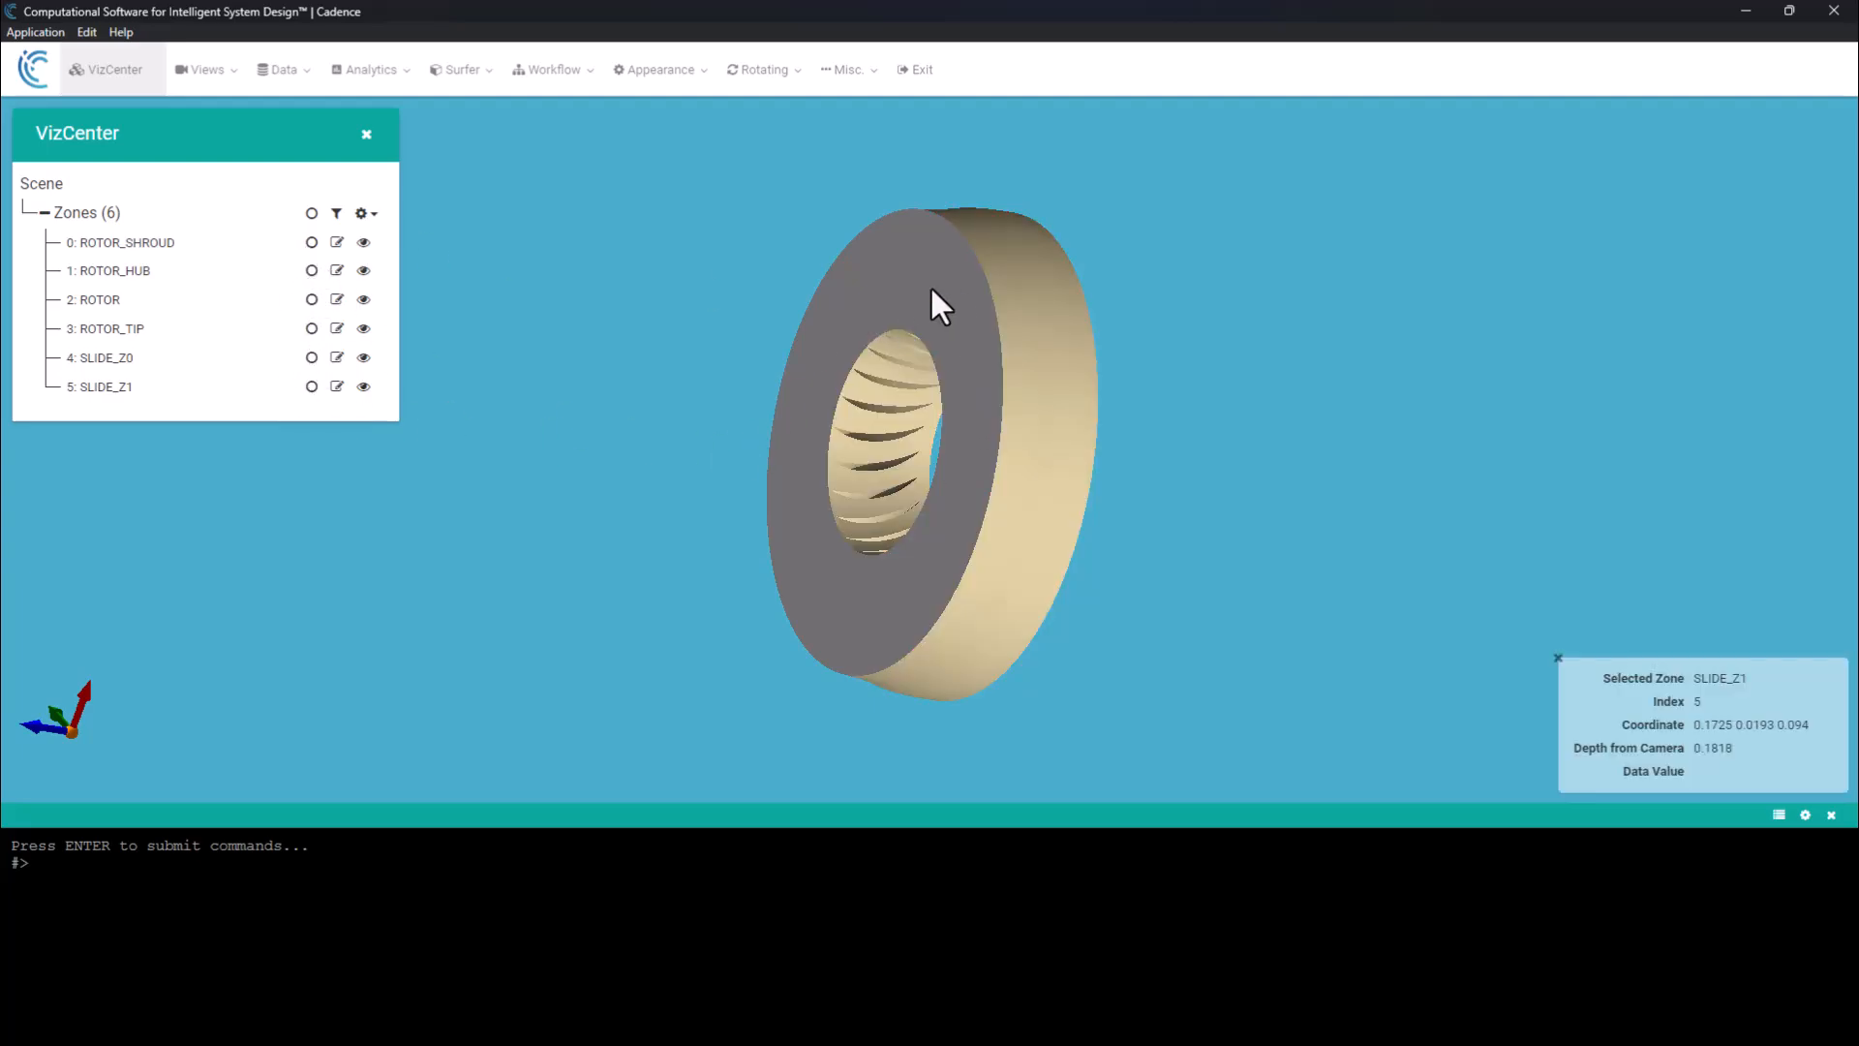
pyautogui.click(930, 287)
pyautogui.rightClick(834, 303)
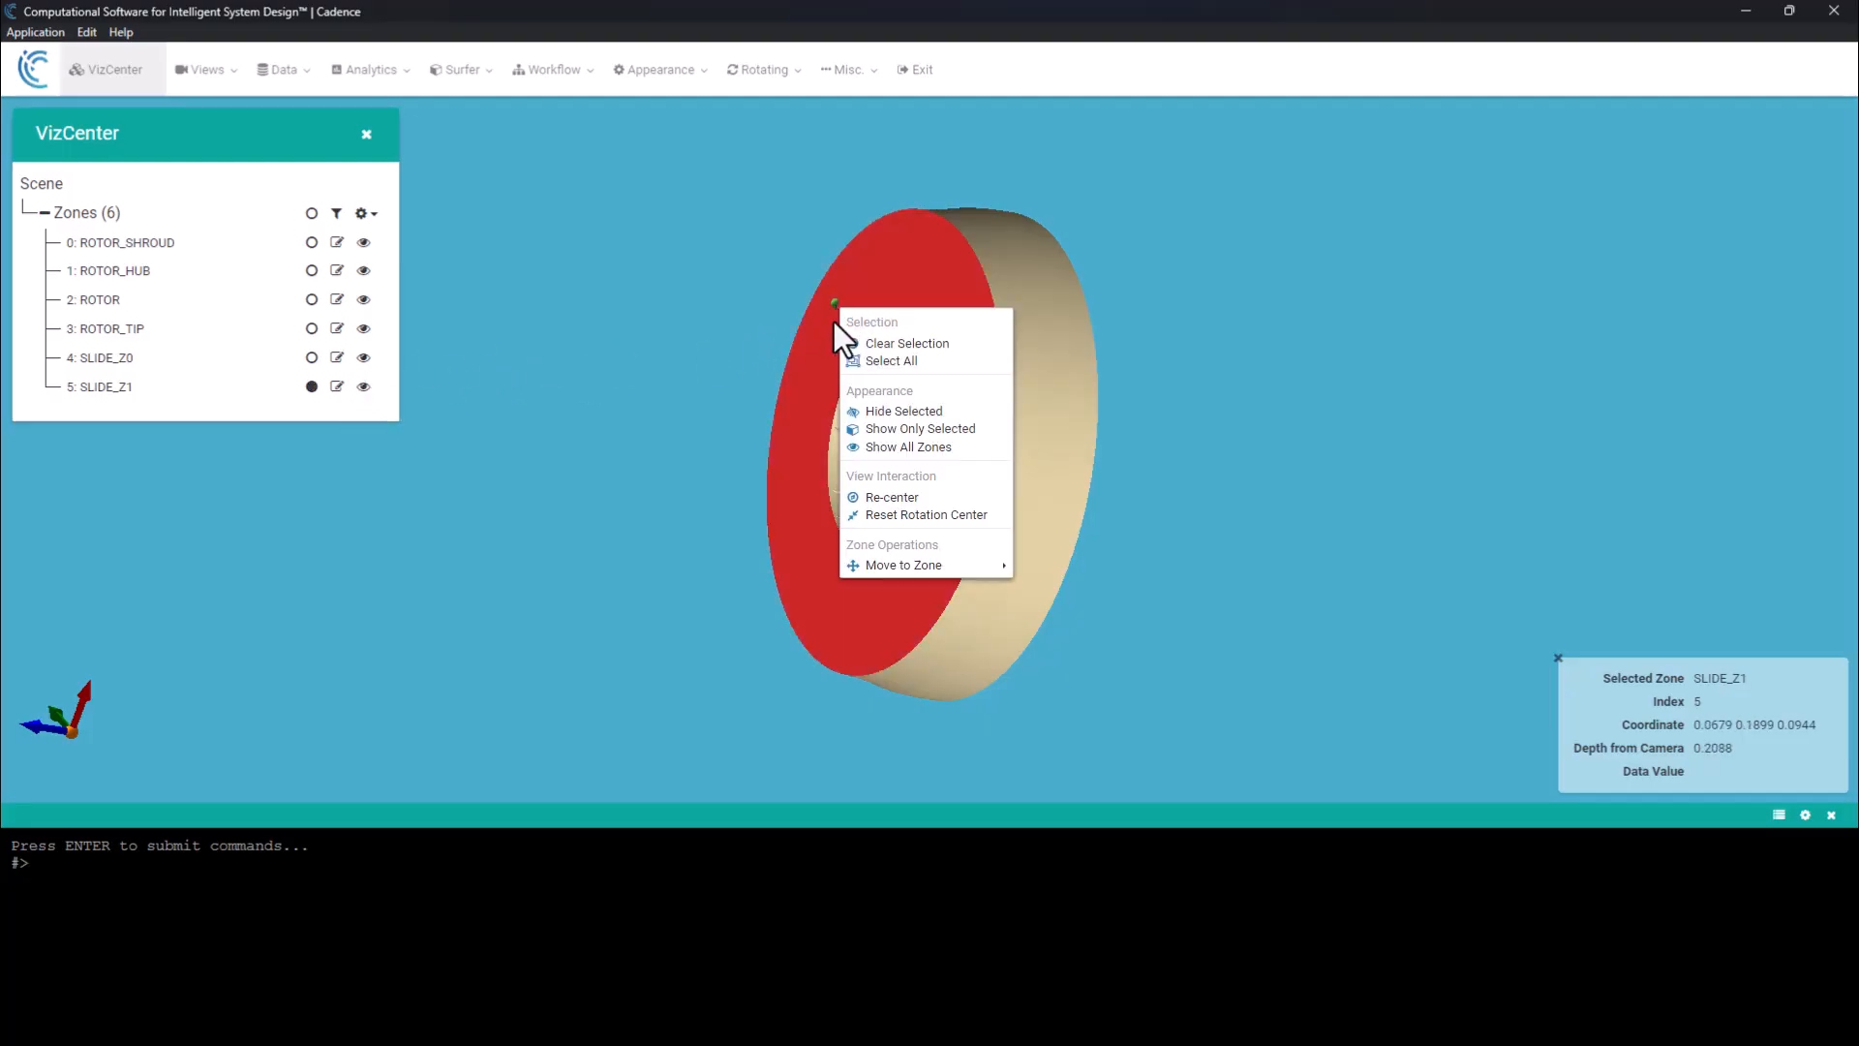
pyautogui.click(909, 411)
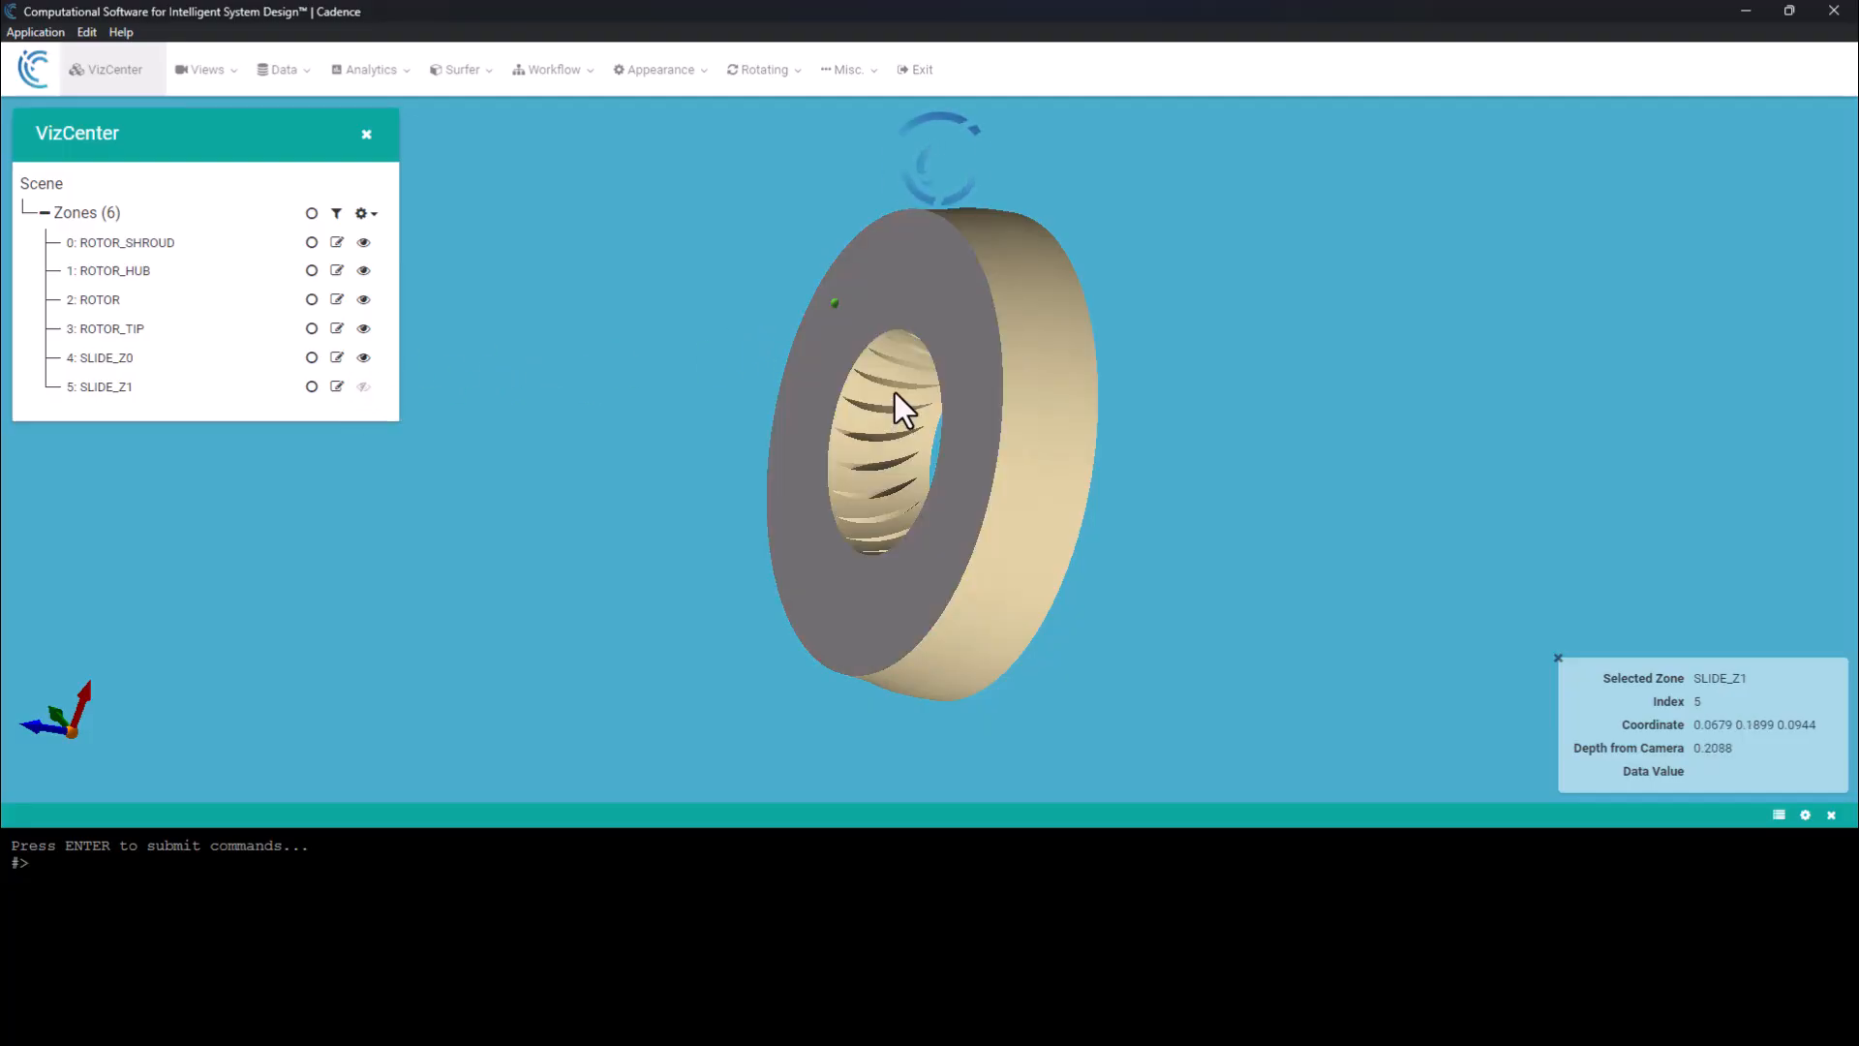
pyautogui.moveTo(778, 377); pyautogui.dragTo(997, 481)
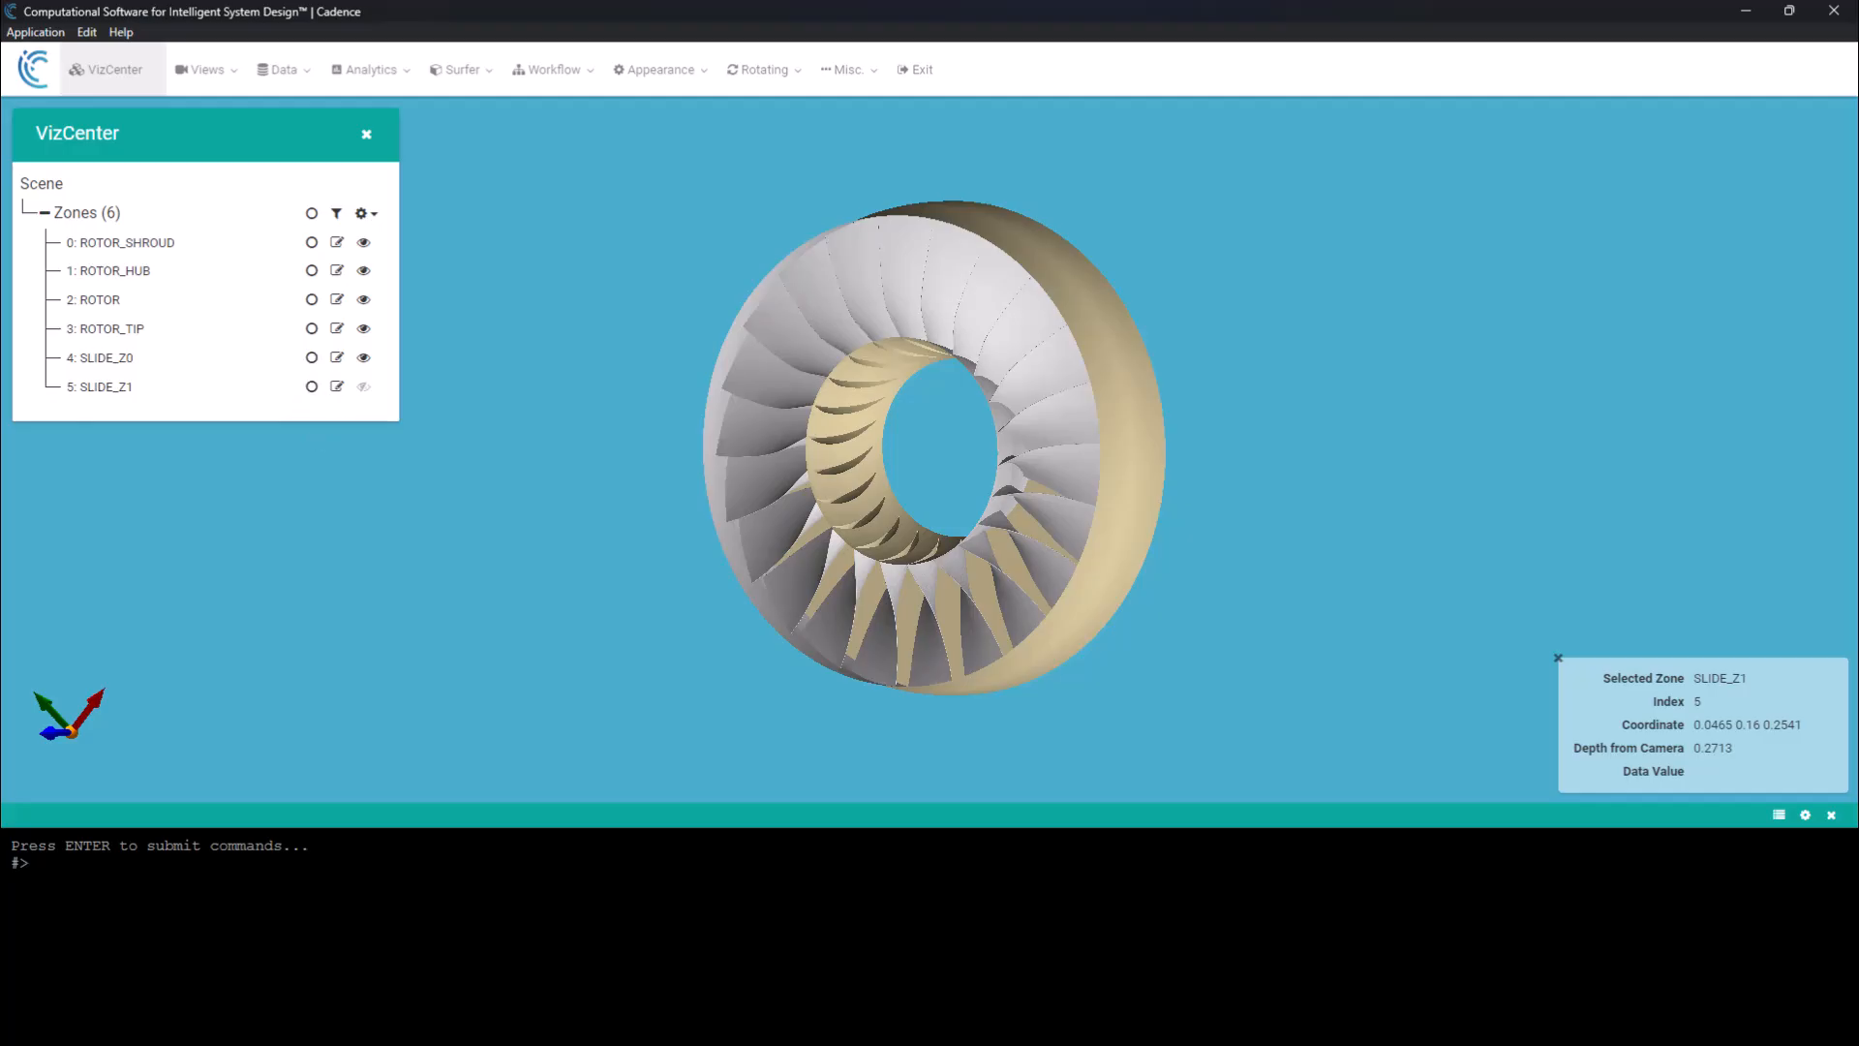
# Turn hold mode off to run the FLIP of subzones 4,5, and display the surface's edges.
pyautogui.click(554, 70)
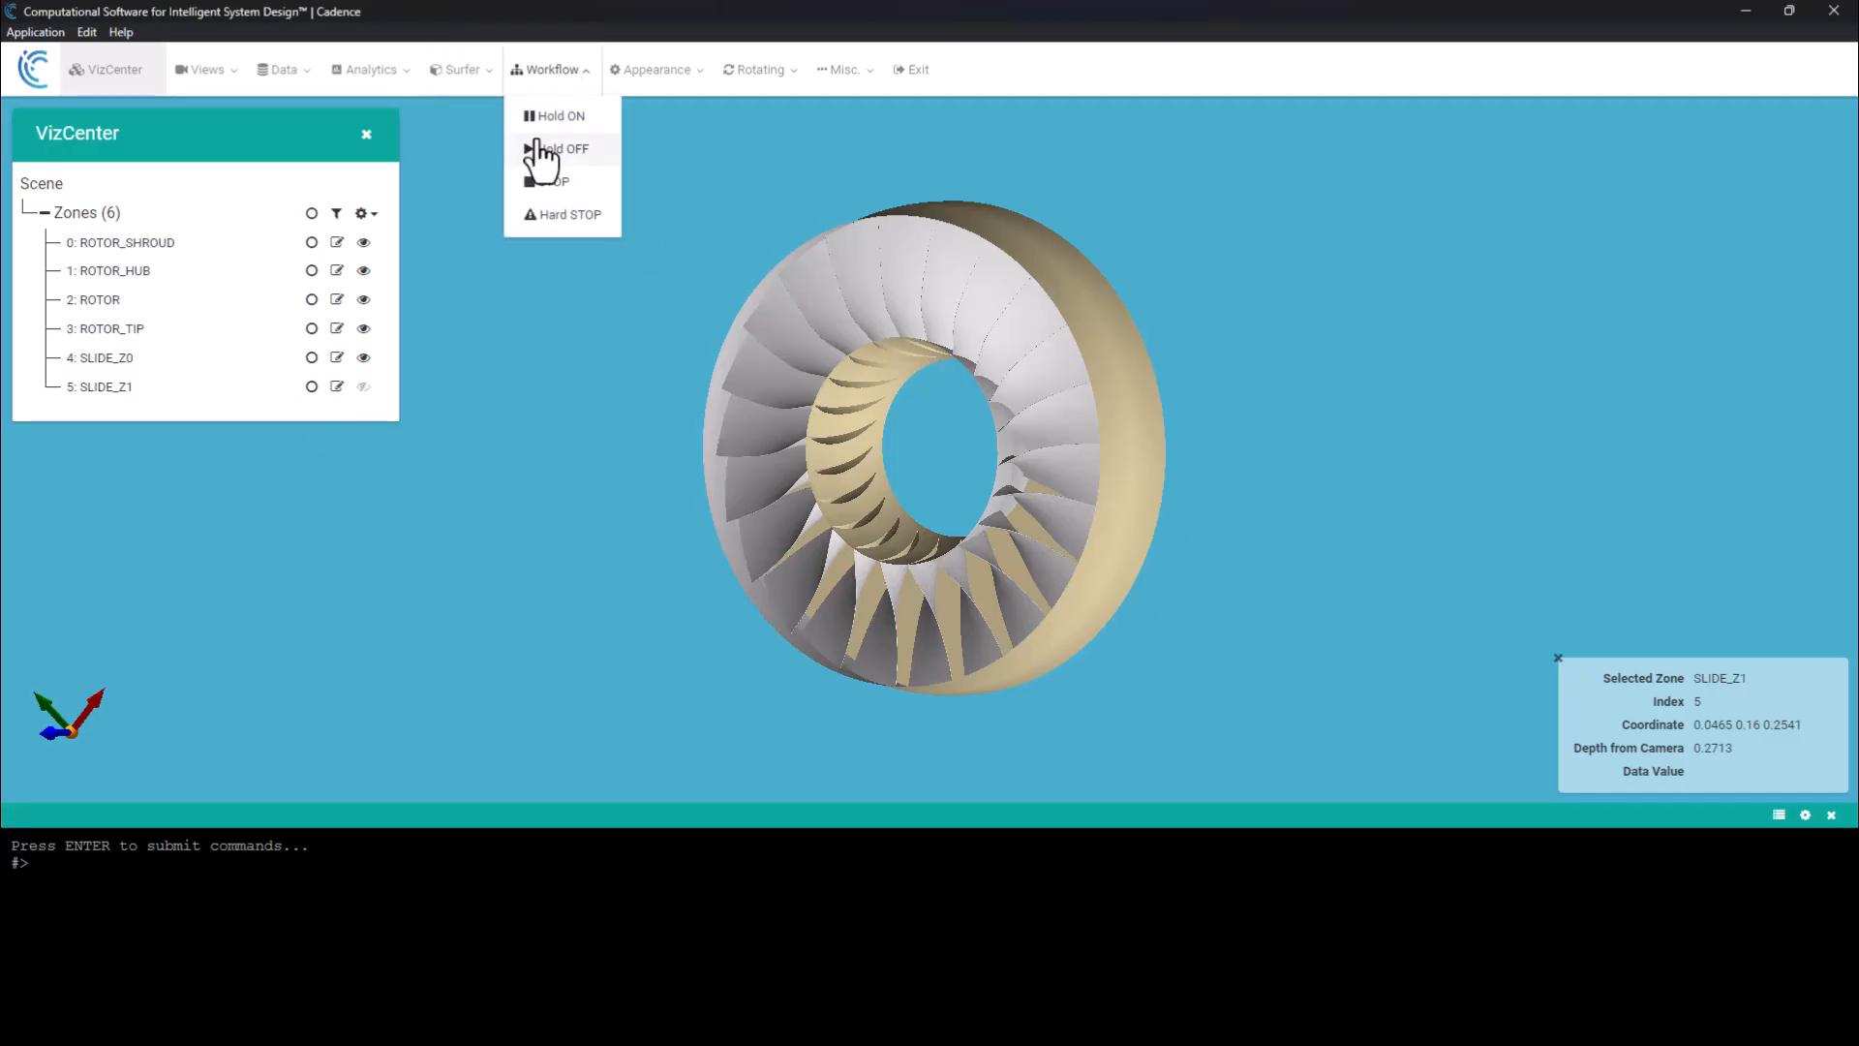
pyautogui.click(562, 150)
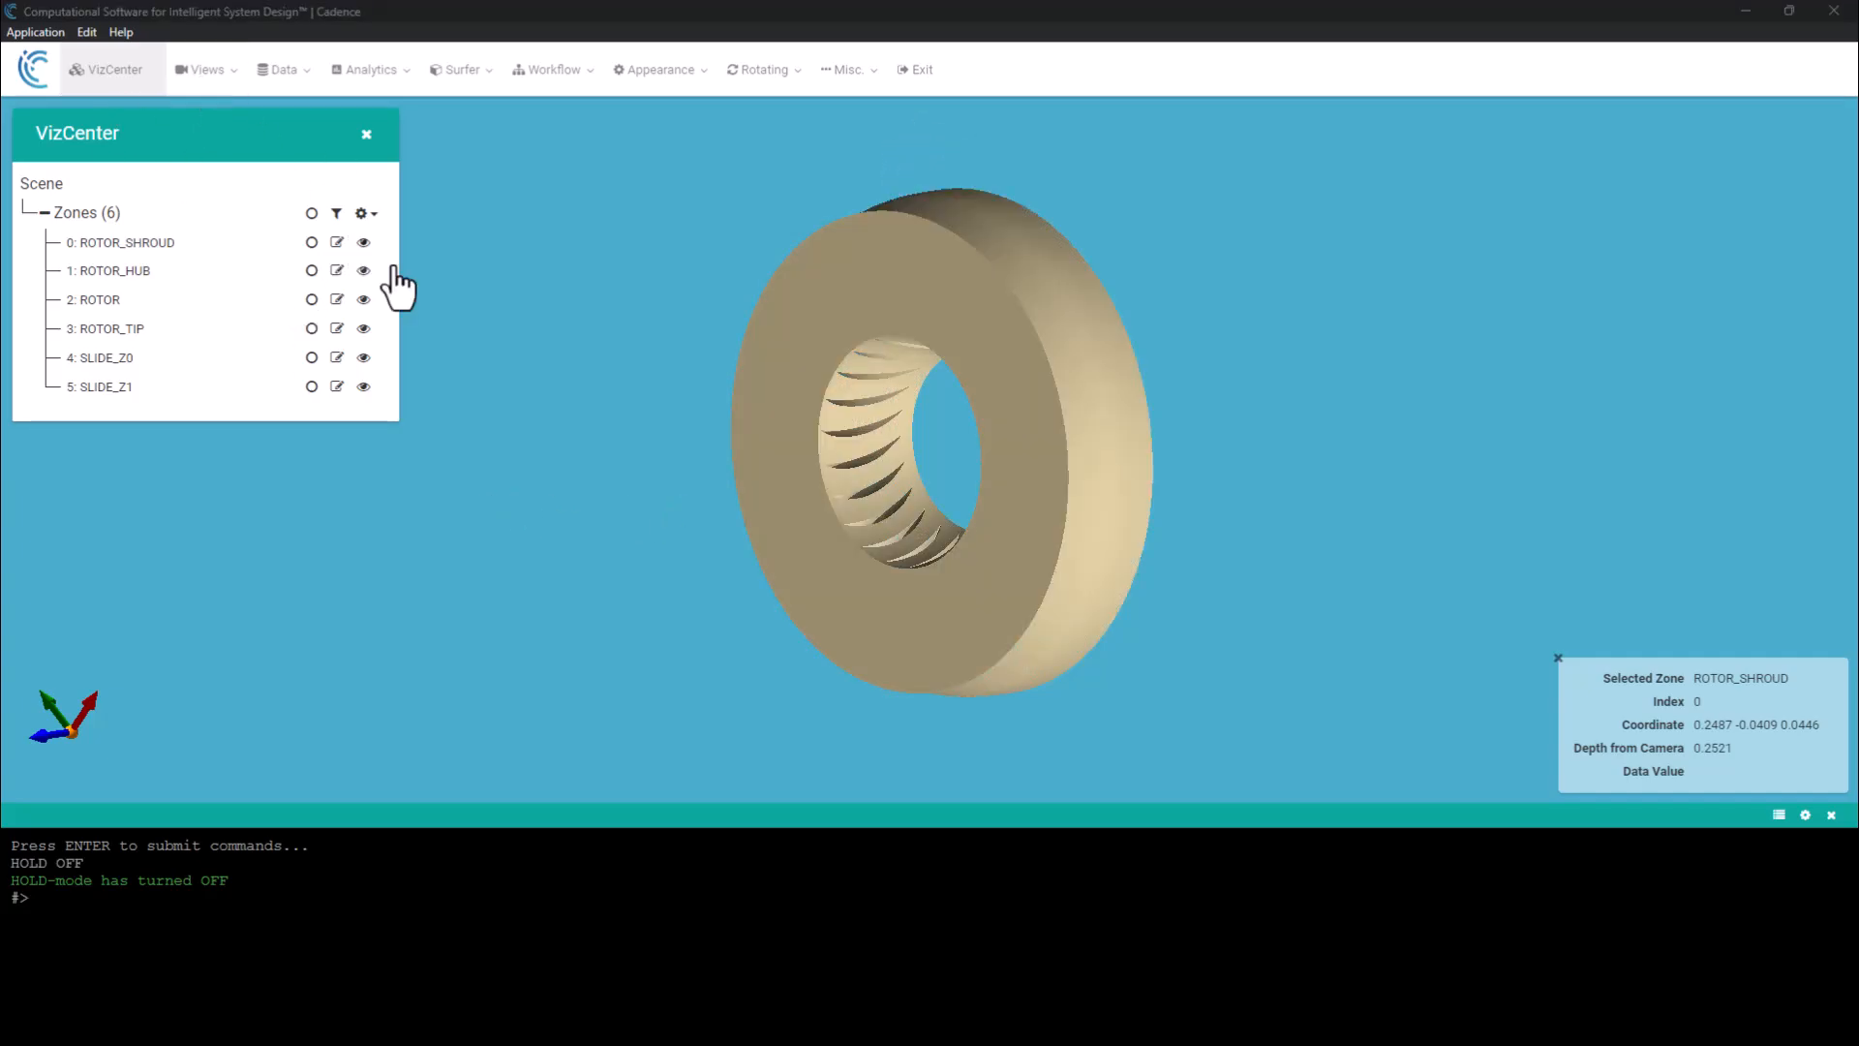
pyautogui.click(205, 72)
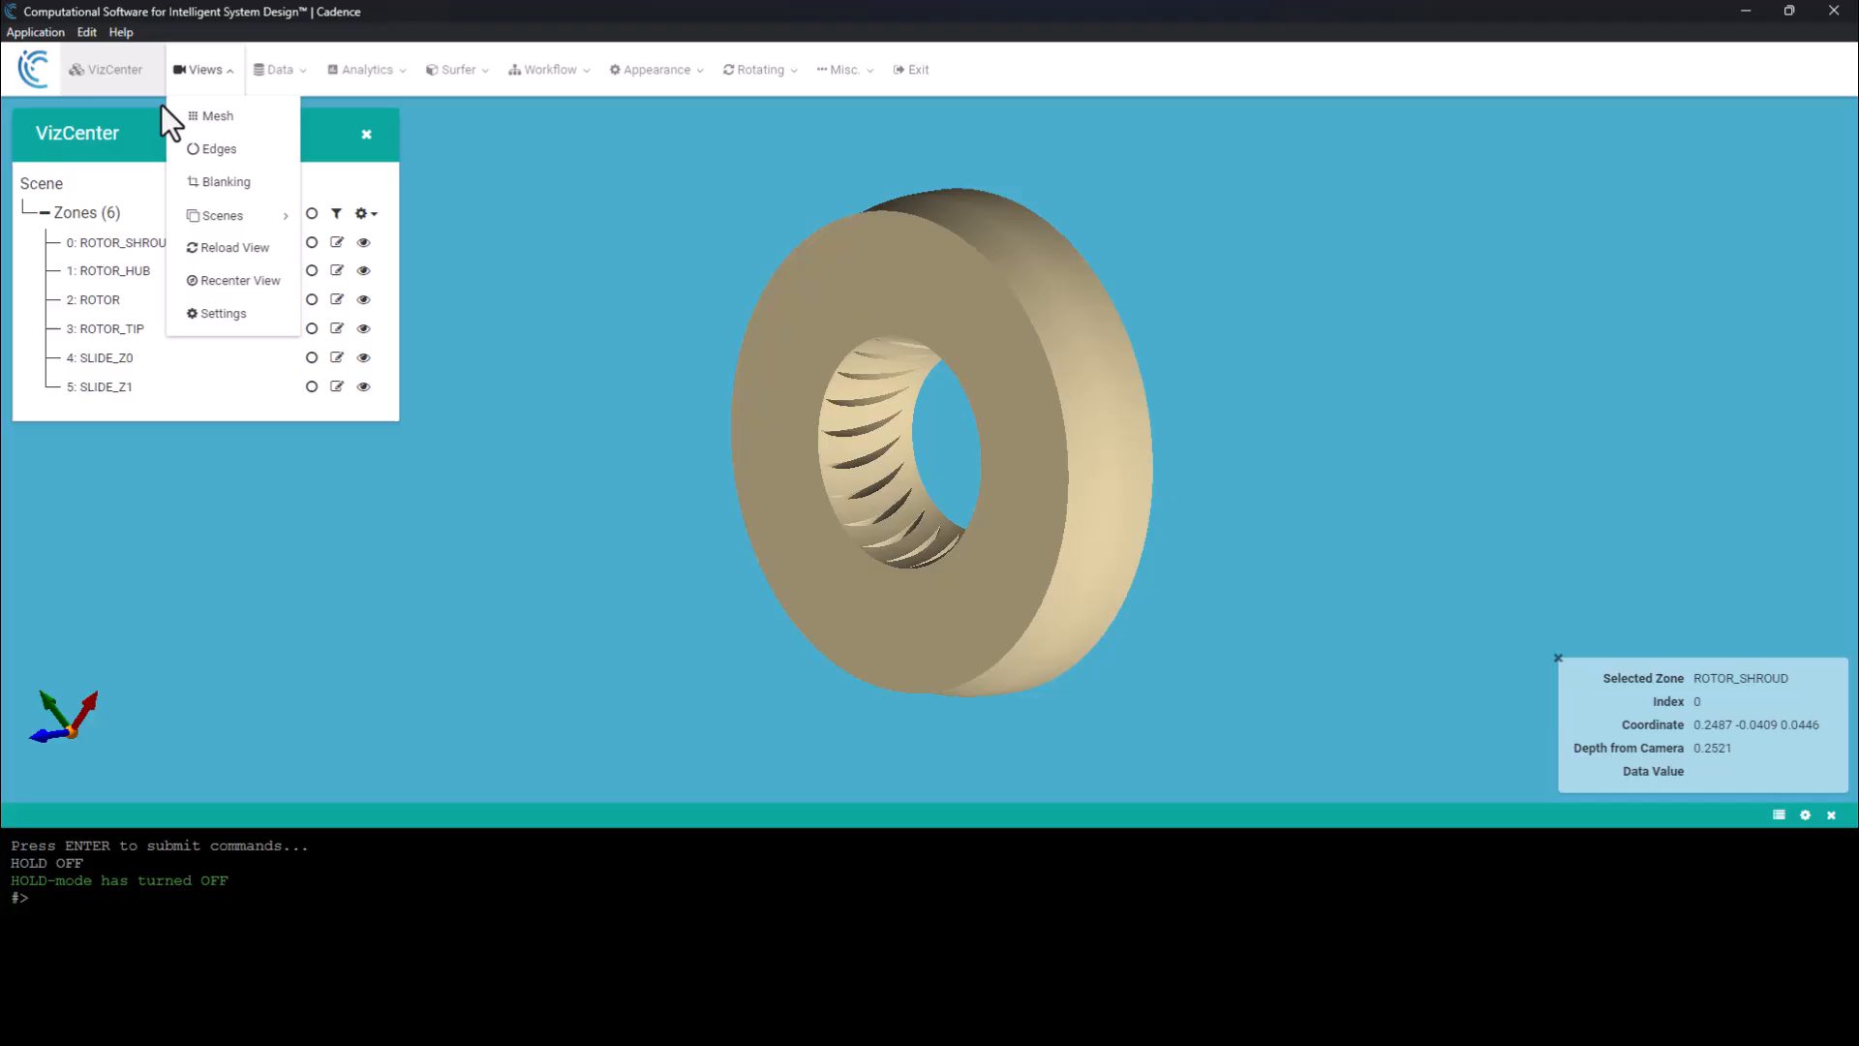
pyautogui.click(220, 151)
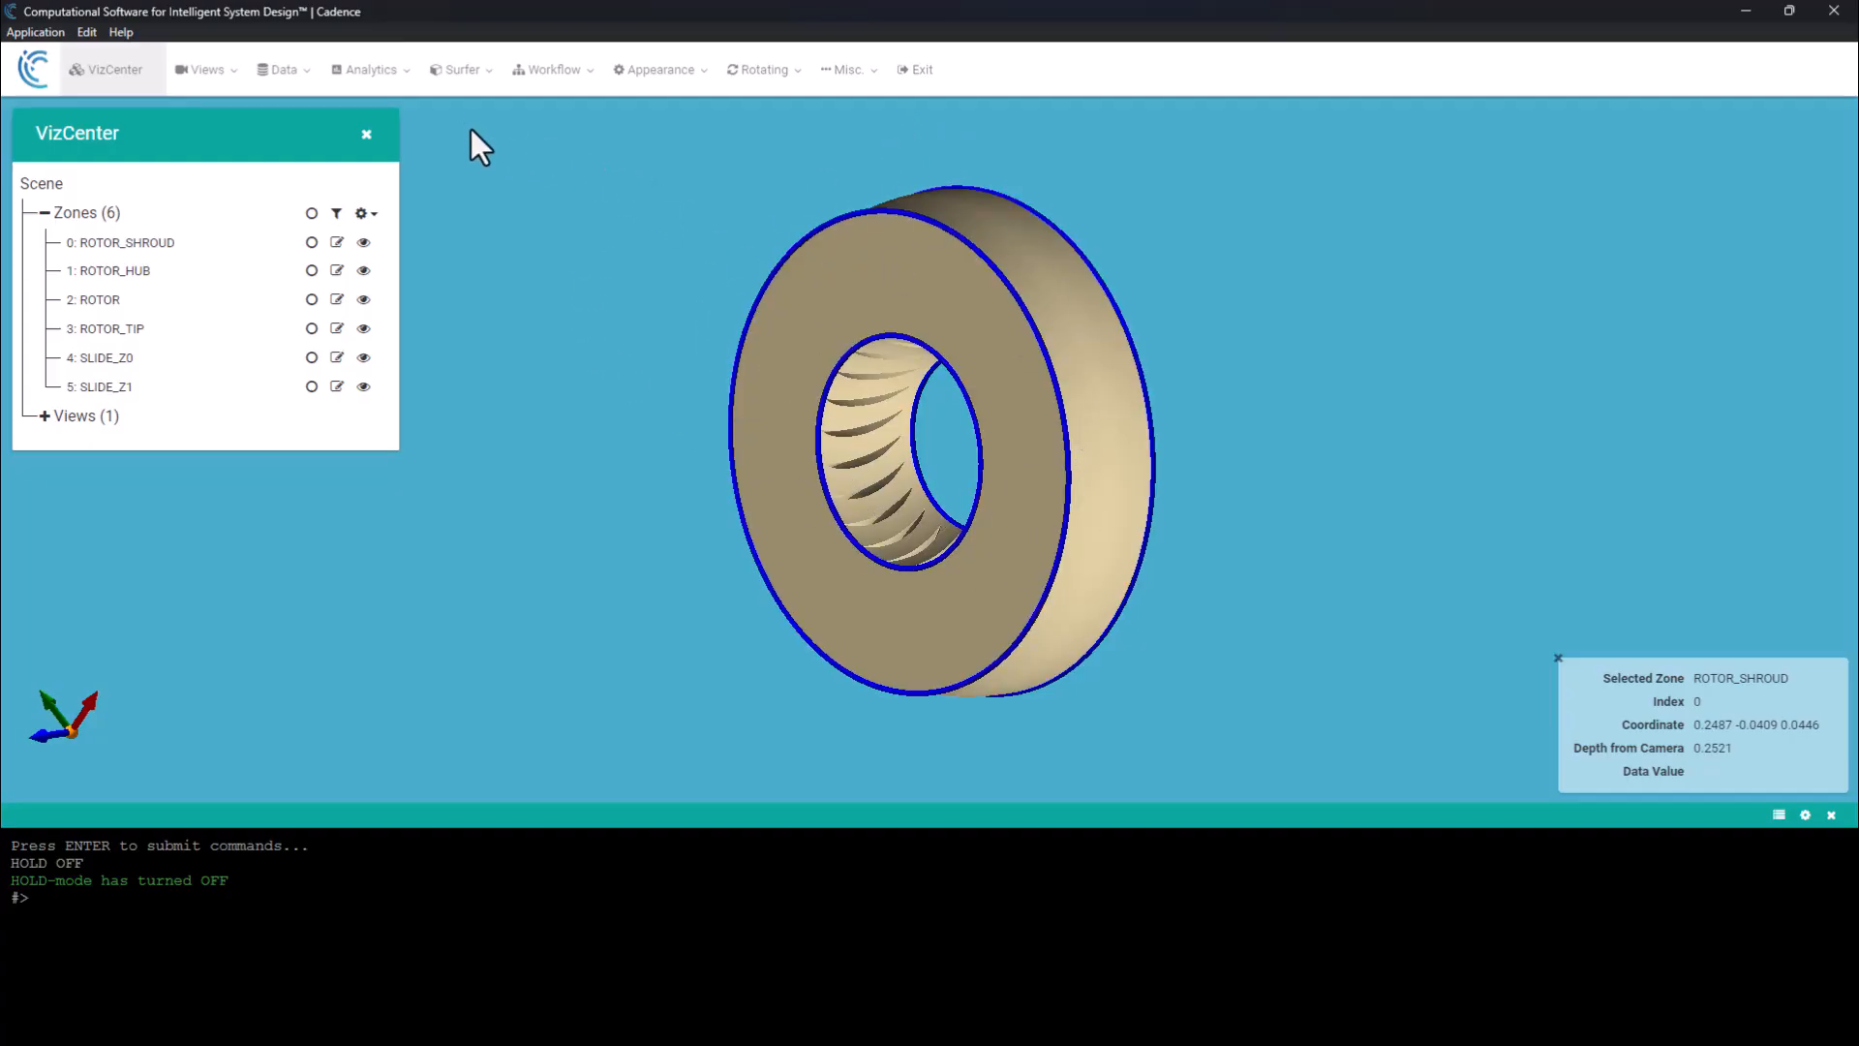
# Look up the Zip open edge groups repair and turn hold mode off to run the journal's remaining zipping, diagnostics and write commands.
pyautogui.click(463, 73)
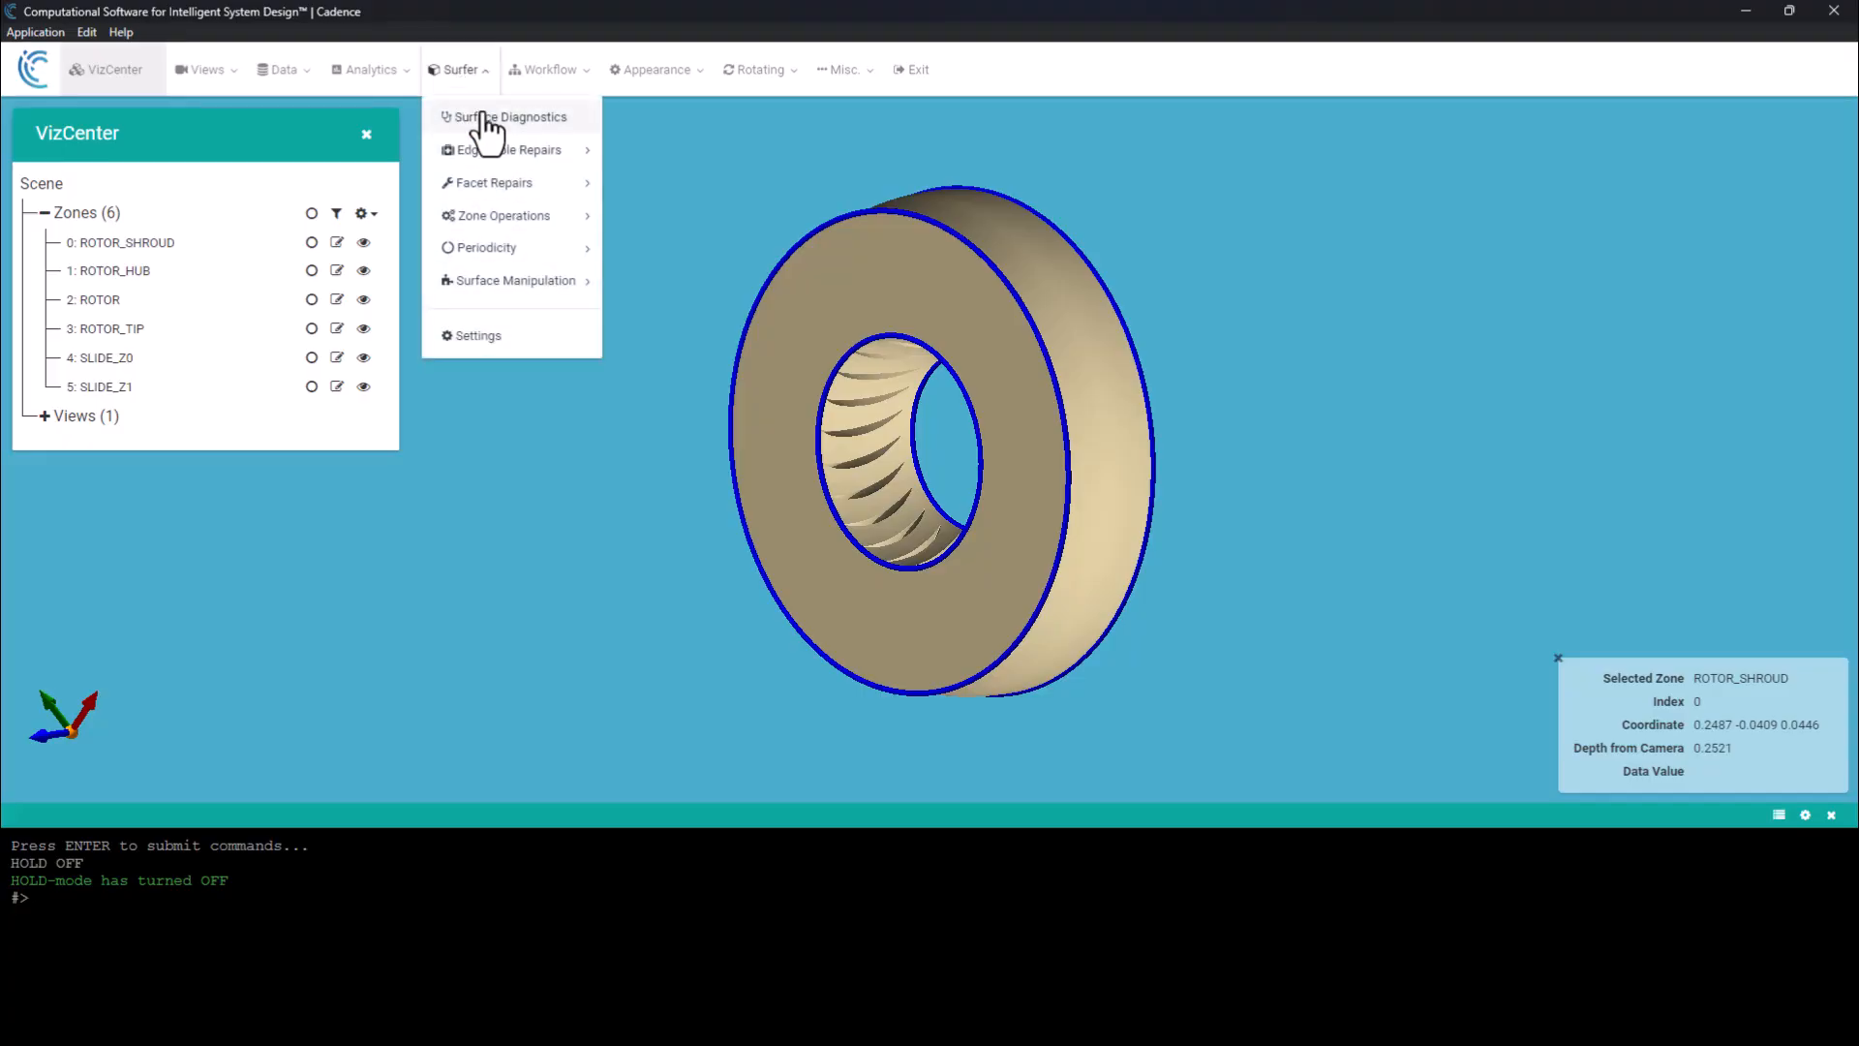
pyautogui.moveTo(548, 153)
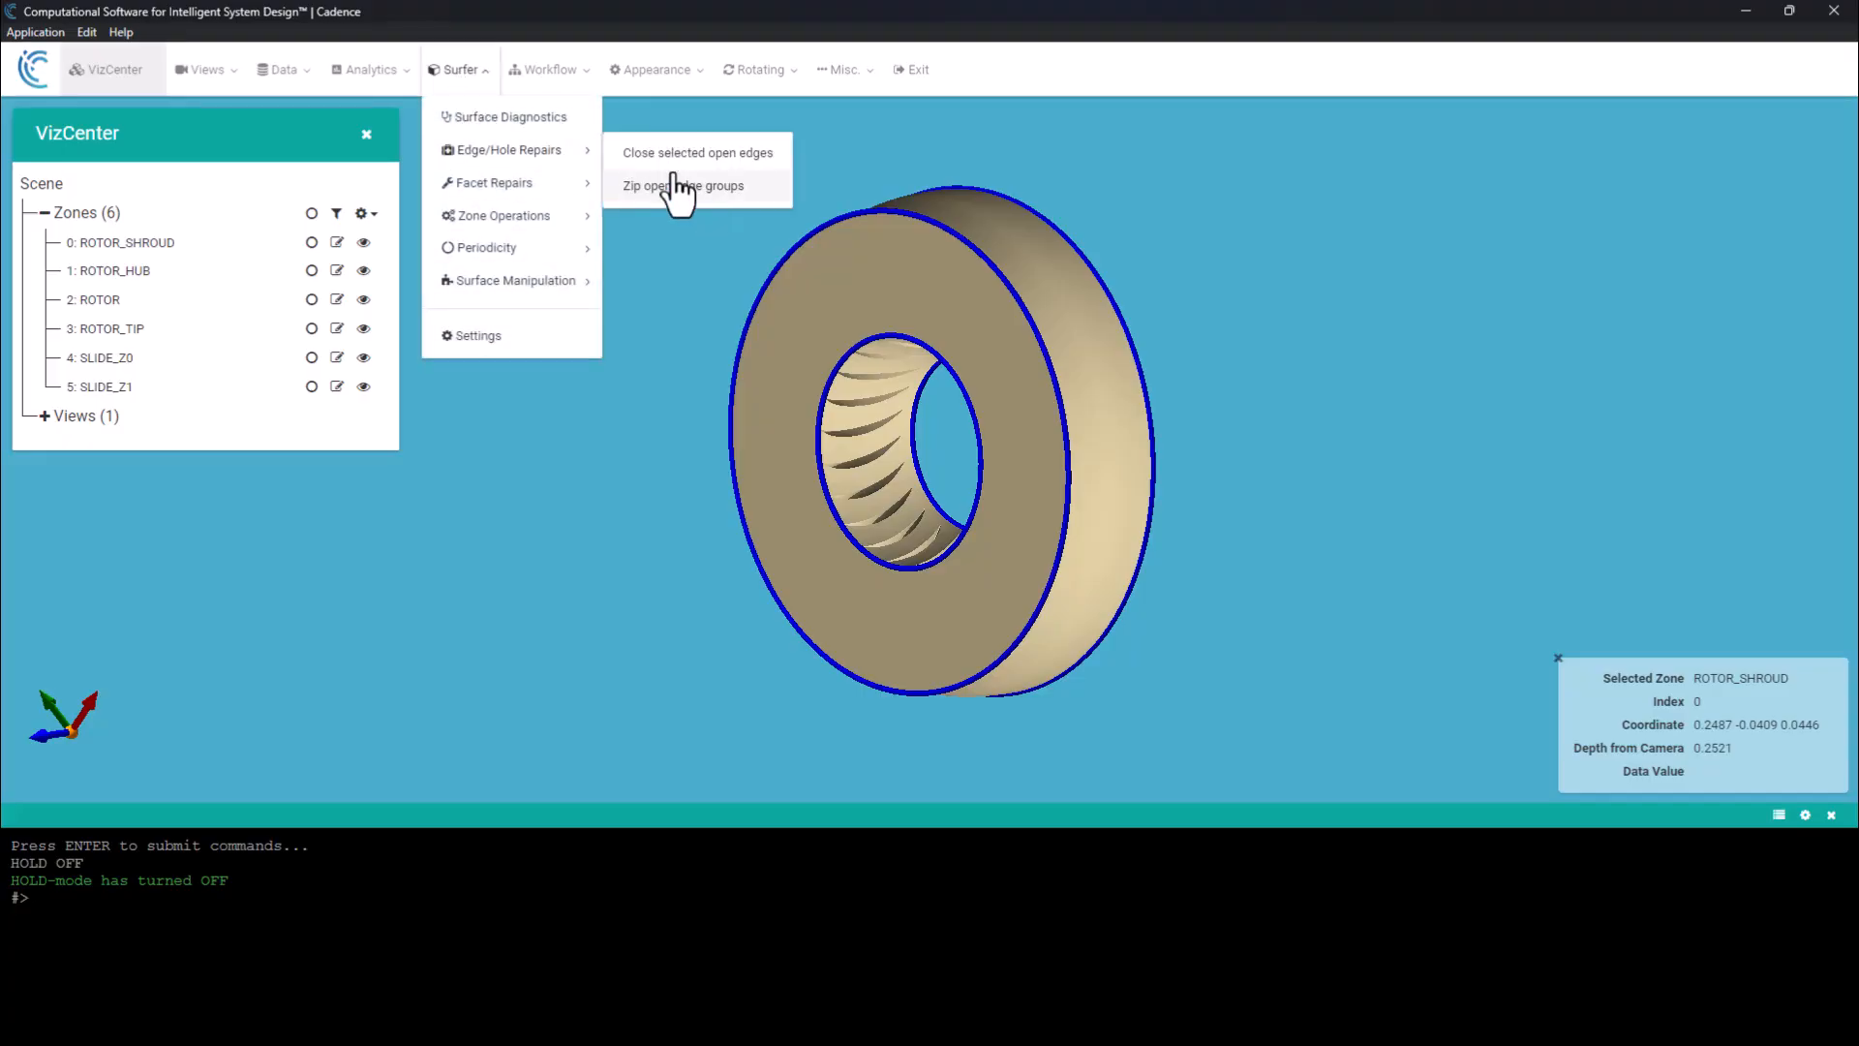
pyautogui.click(564, 72)
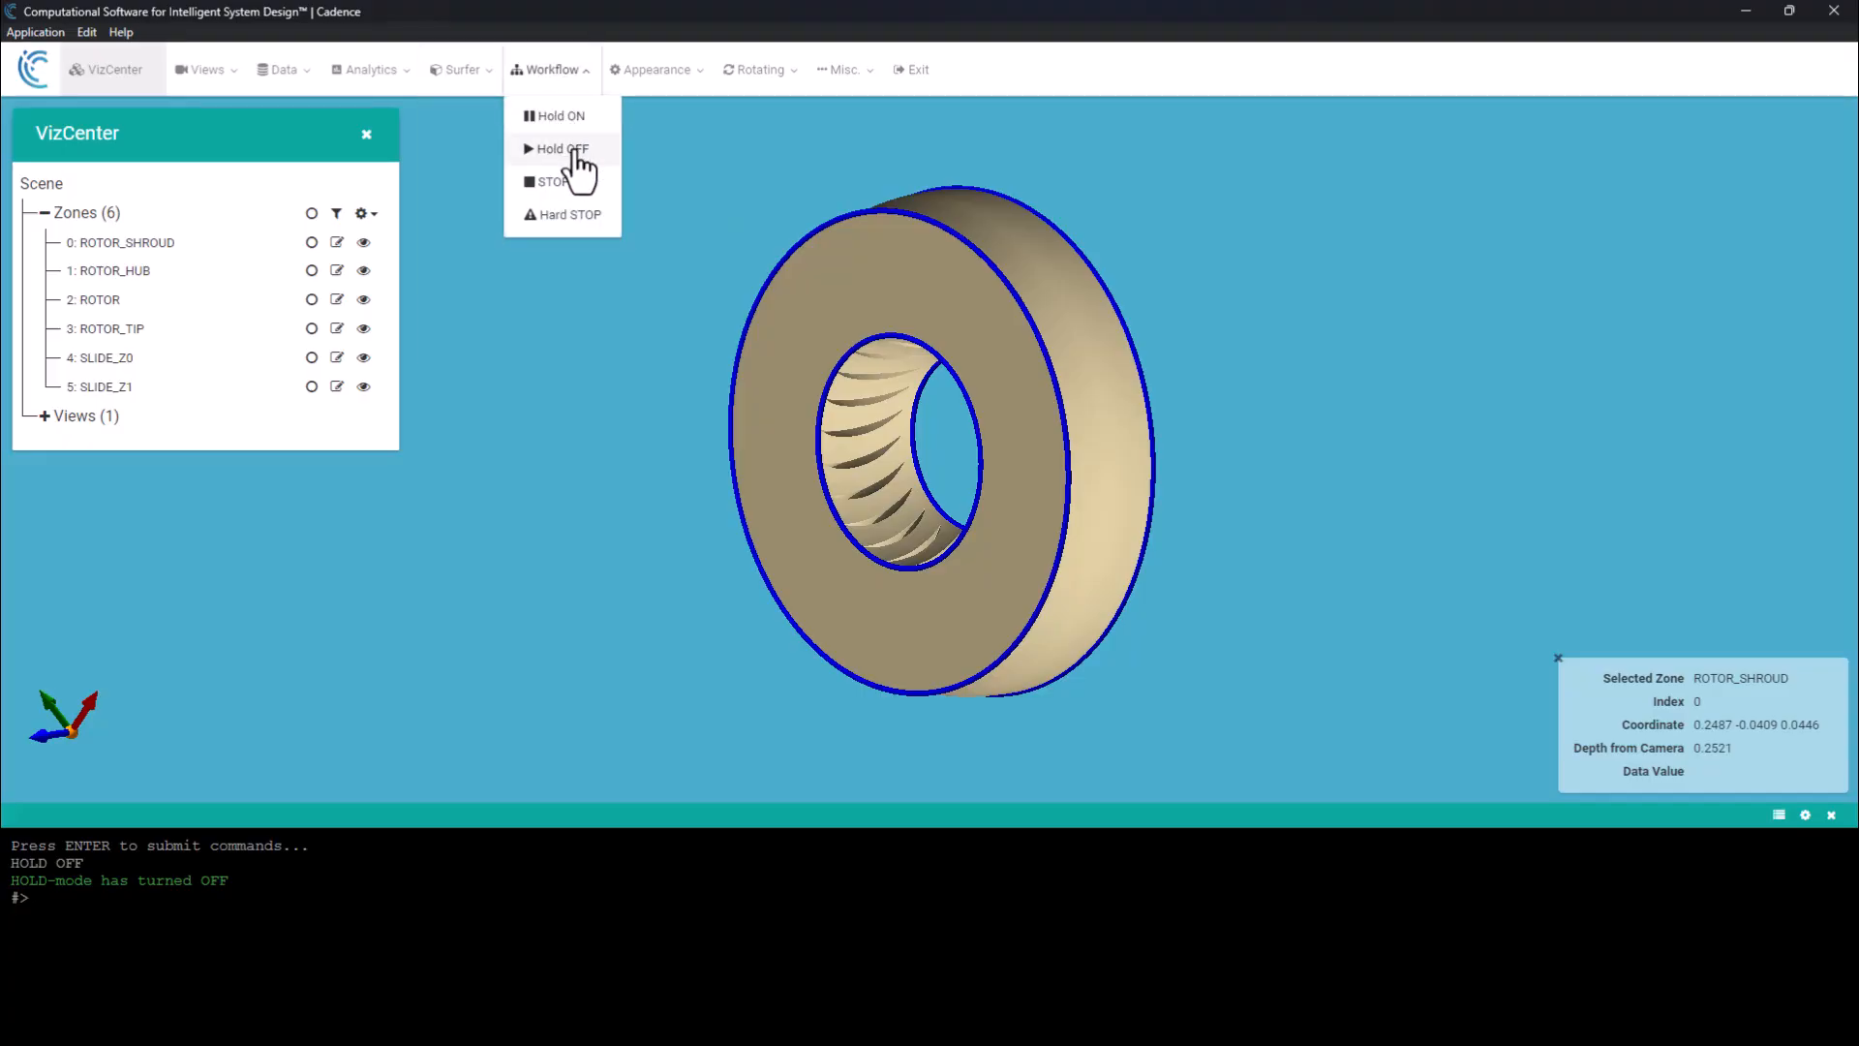
pyautogui.click(576, 152)
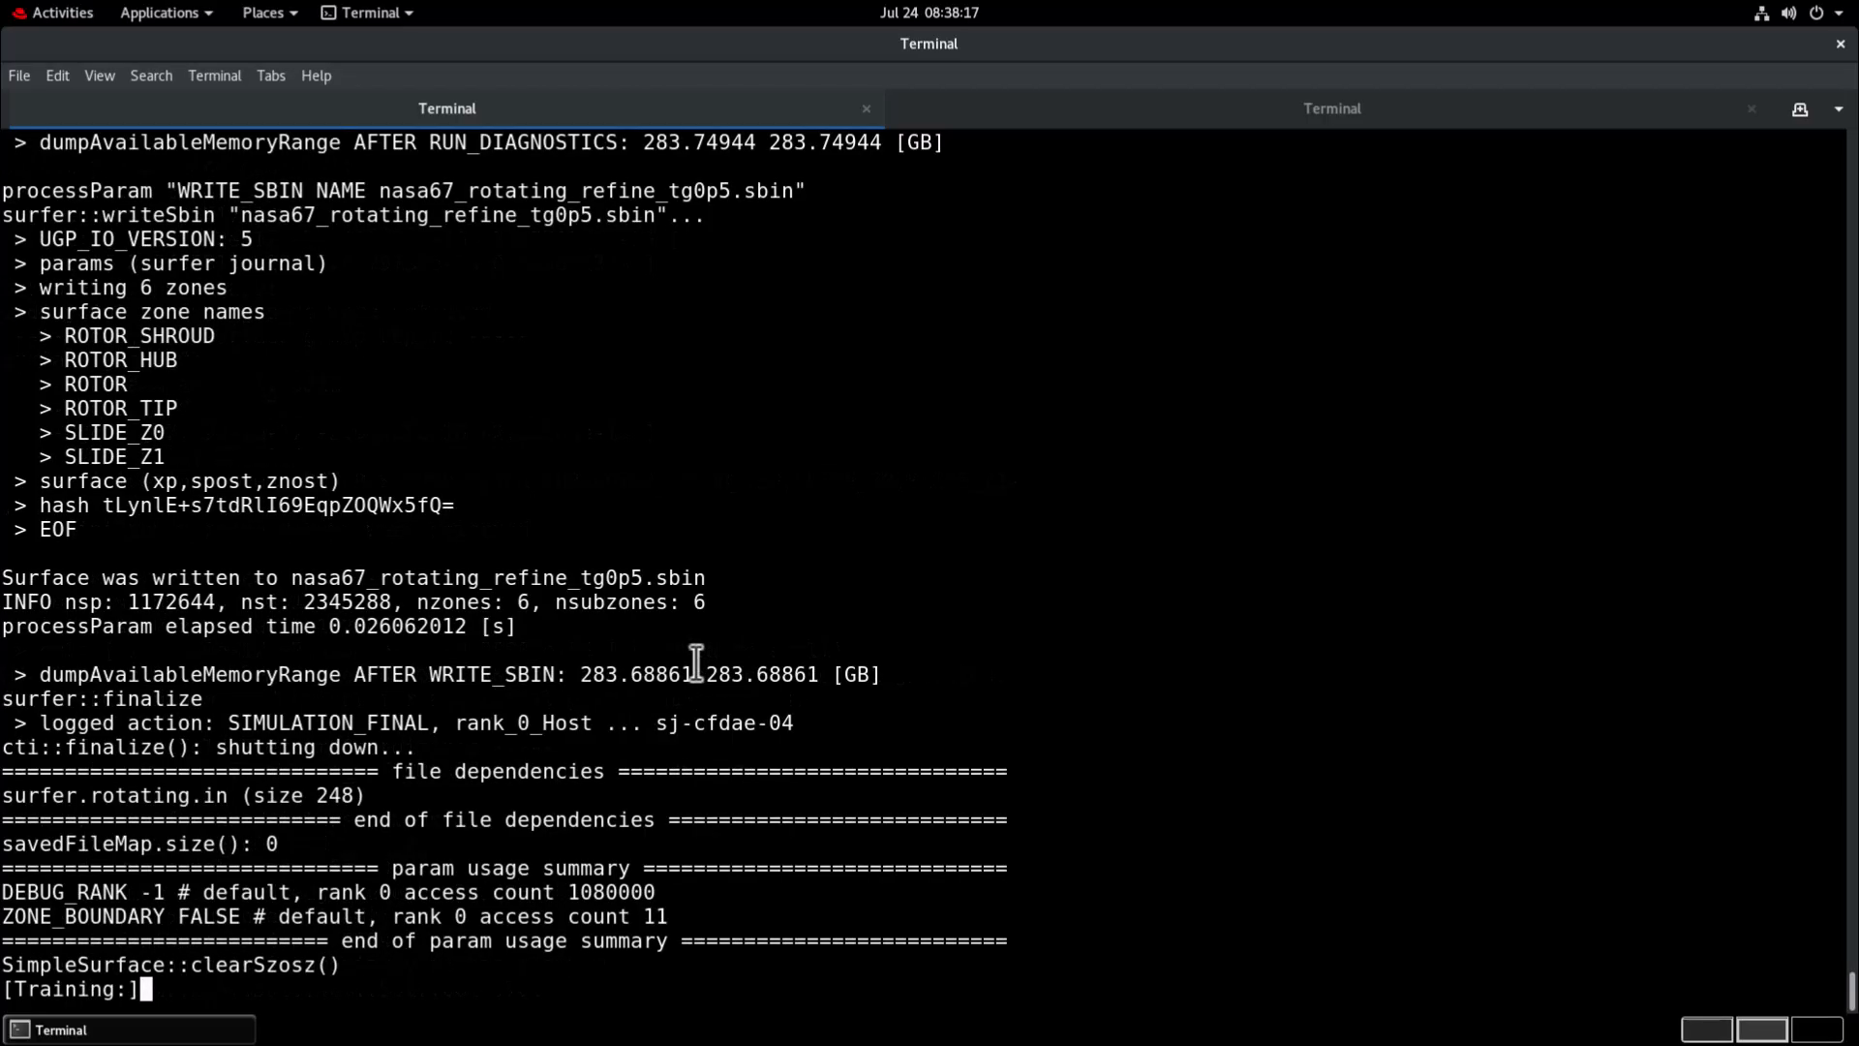
# Clear the terminal, list the surfer directory and check for nasa67_rotating_refine_tg0p5.sbin and nasa67_stationary_refine_tg0p5.sbin.
pyautogui.hotkey('ctrl', 'l')
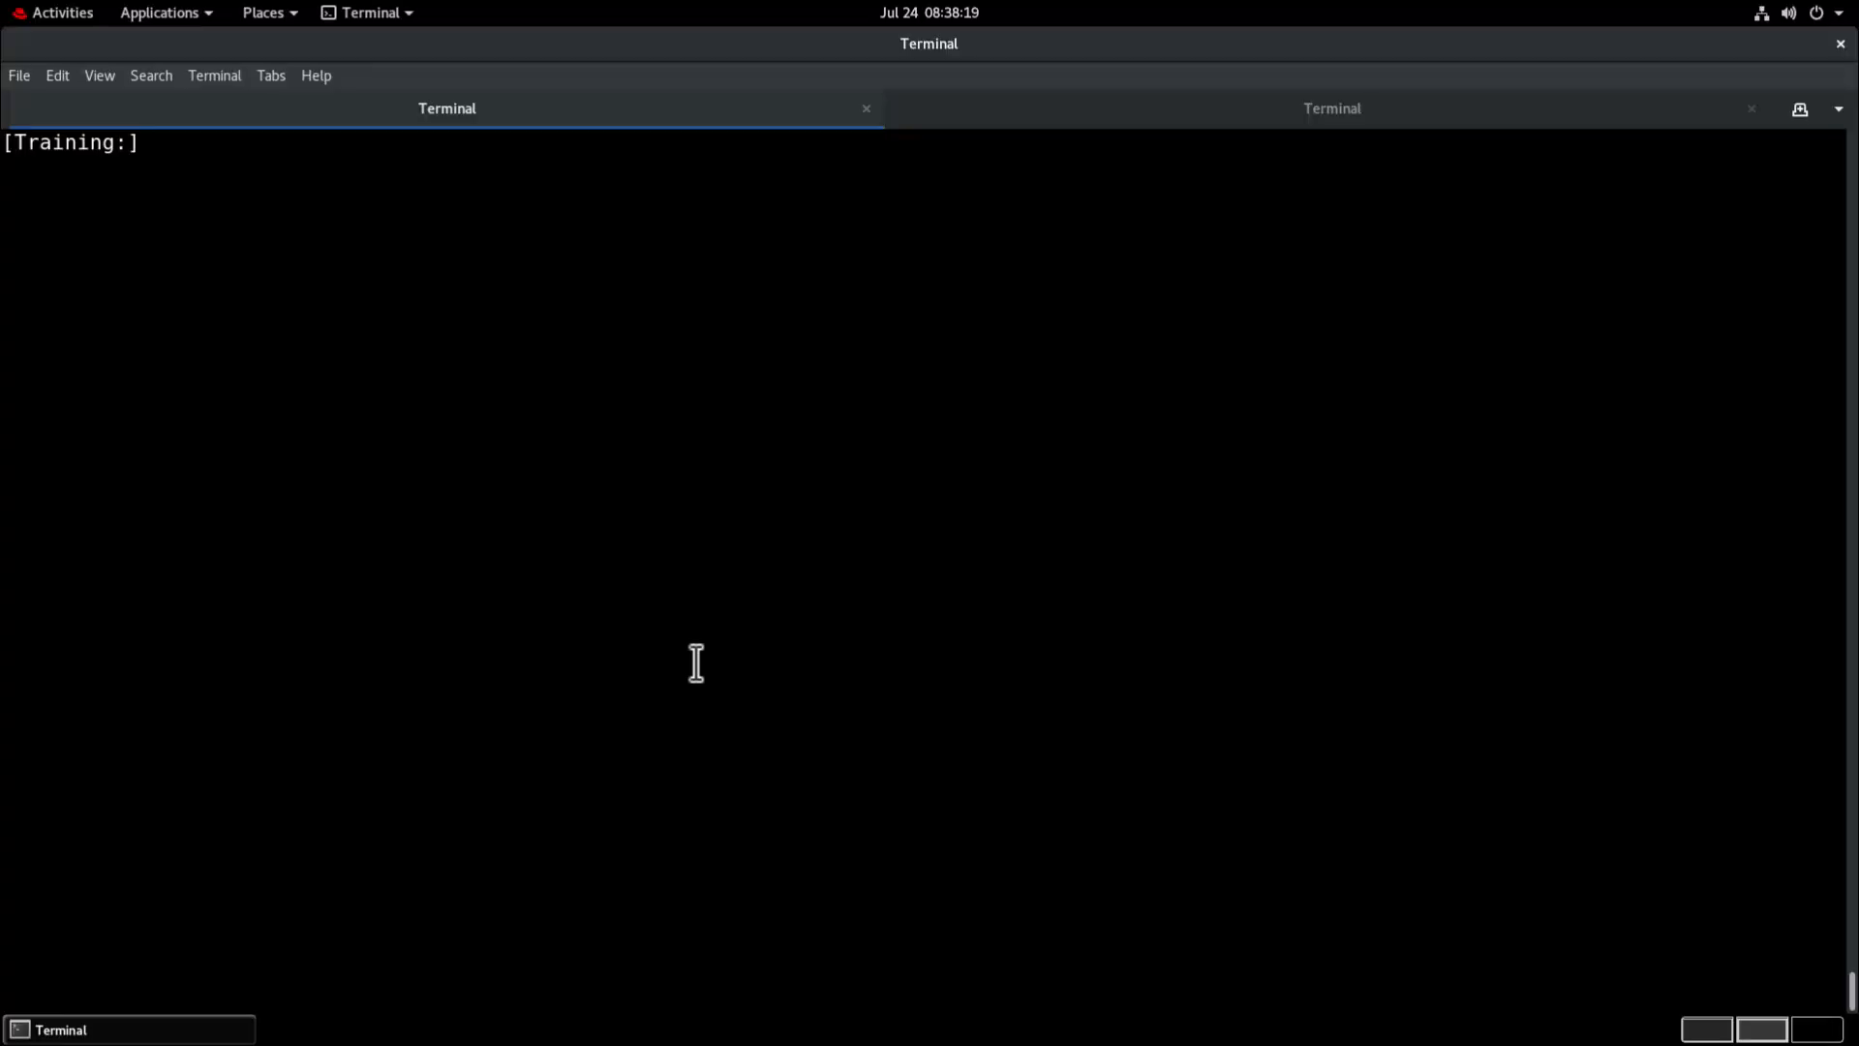
pyautogui.write('ls')
pyautogui.press('Return')
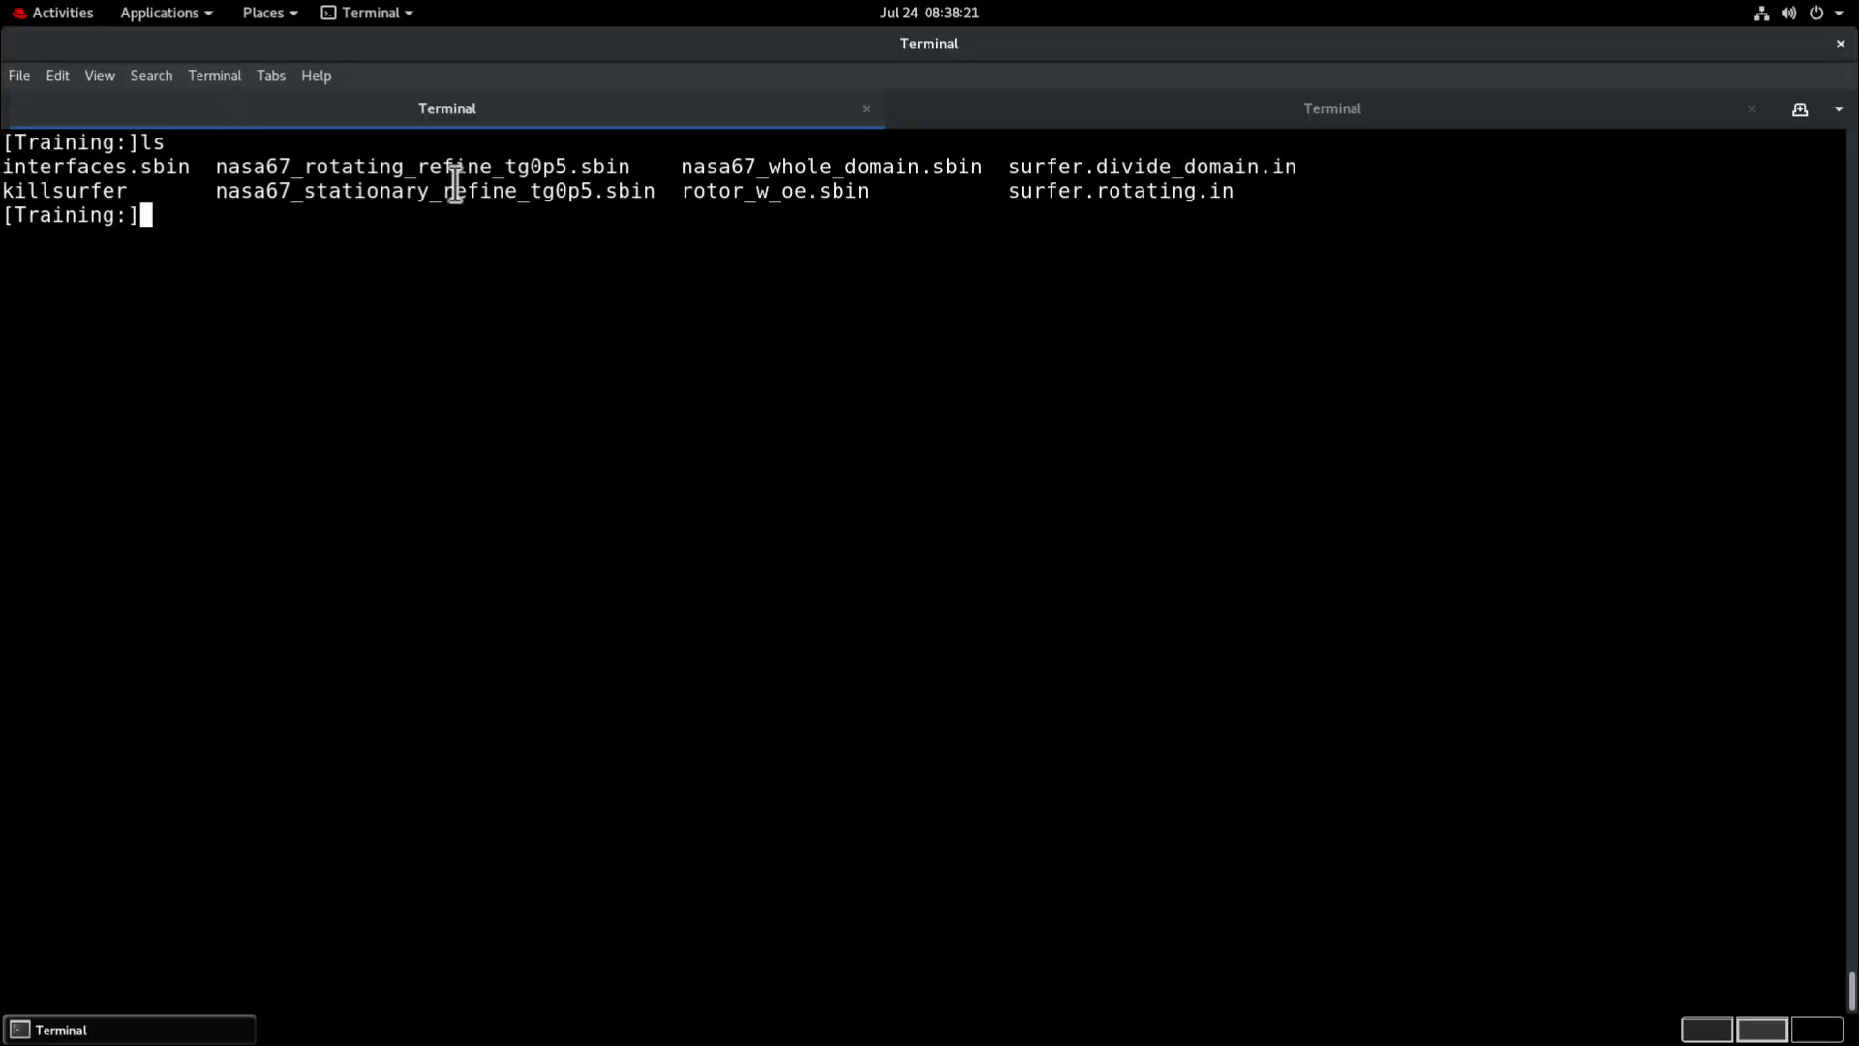
pyautogui.moveTo(640, 167); pyautogui.dragTo(217, 167)
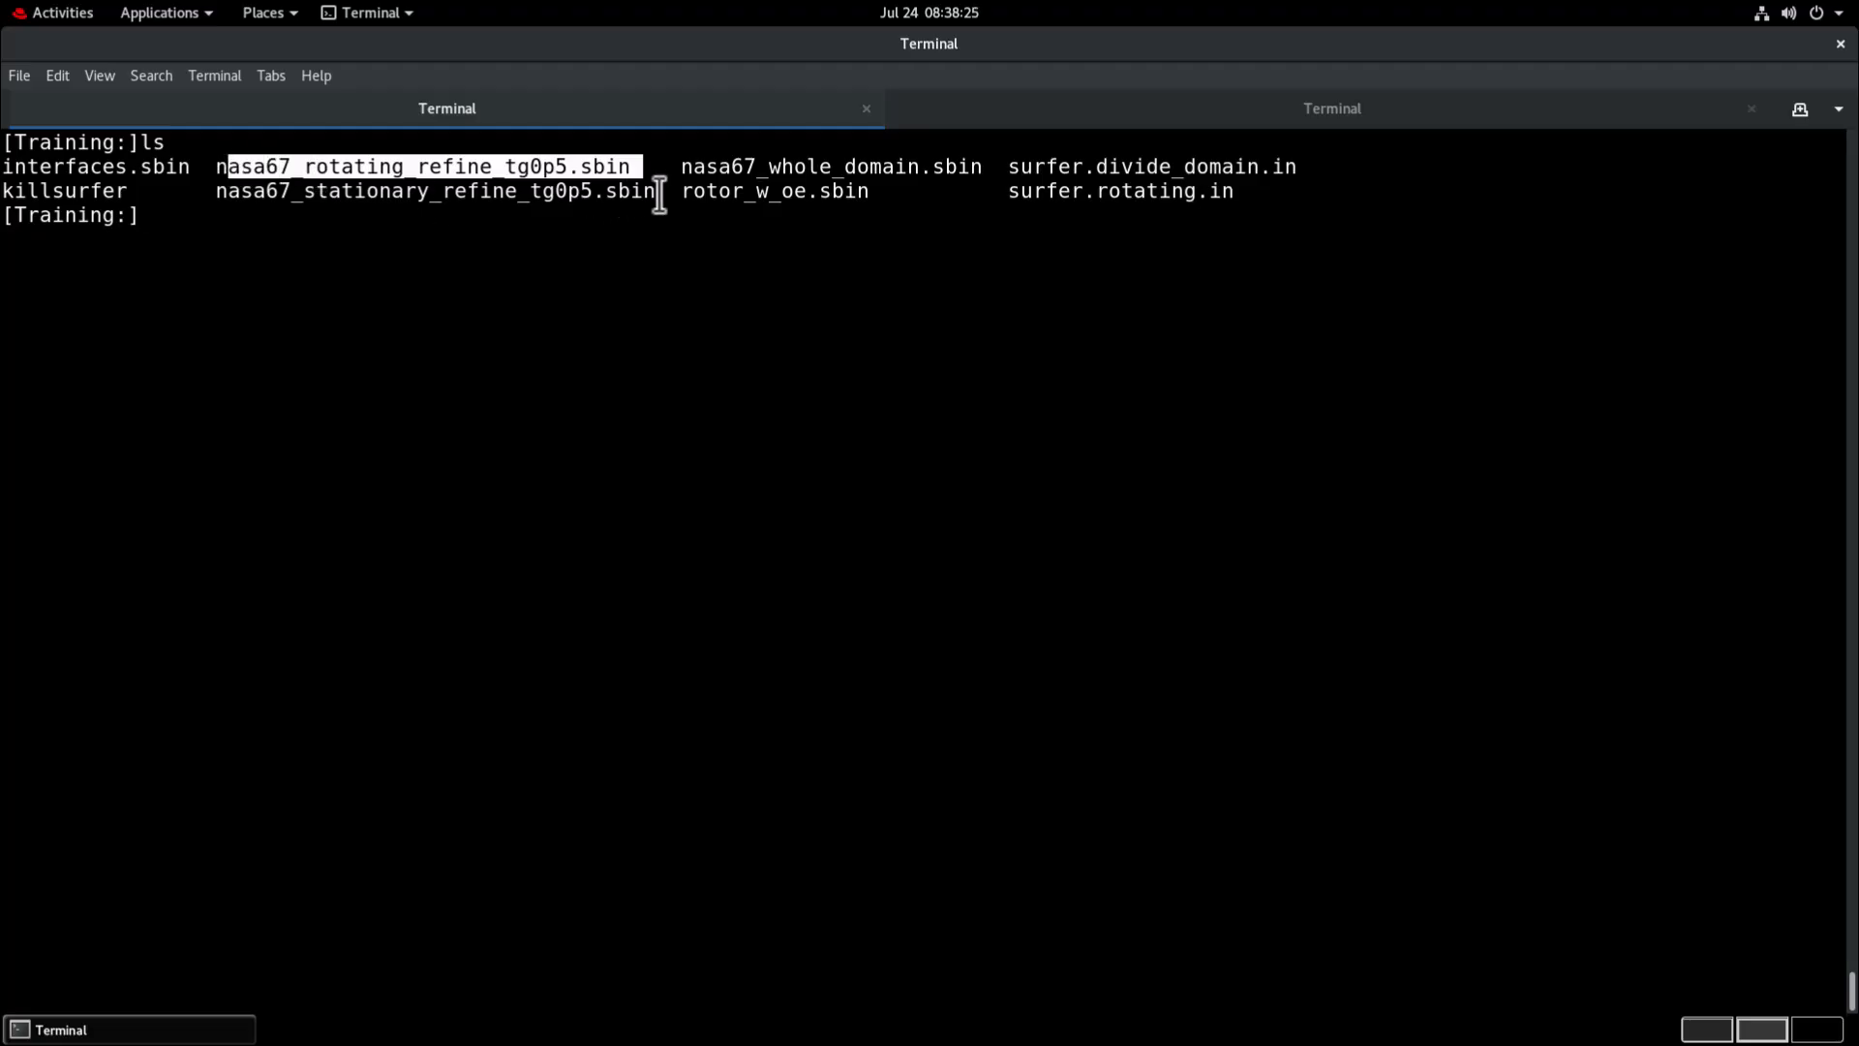
pyautogui.moveTo(656, 193); pyautogui.dragTo(216, 195)
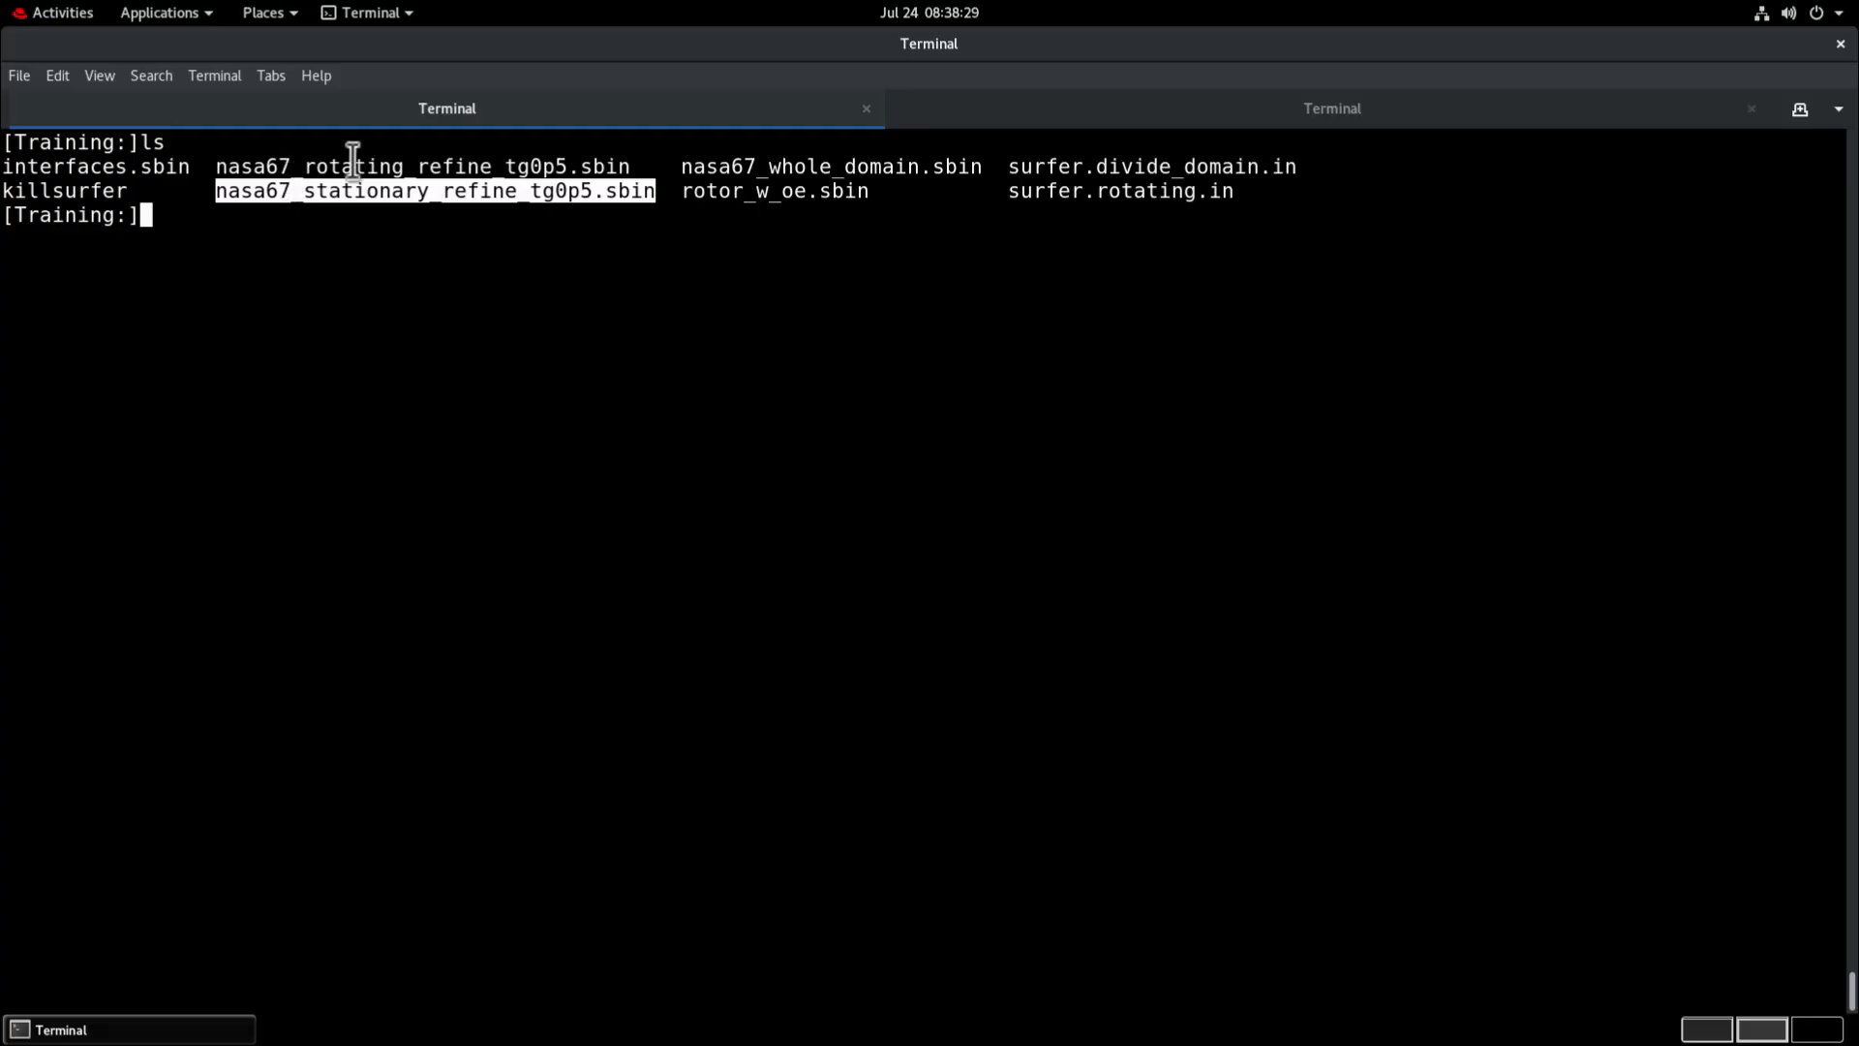
# Change to the ../stitch/ directory and list its files.
pyautogui.click(206, 222)
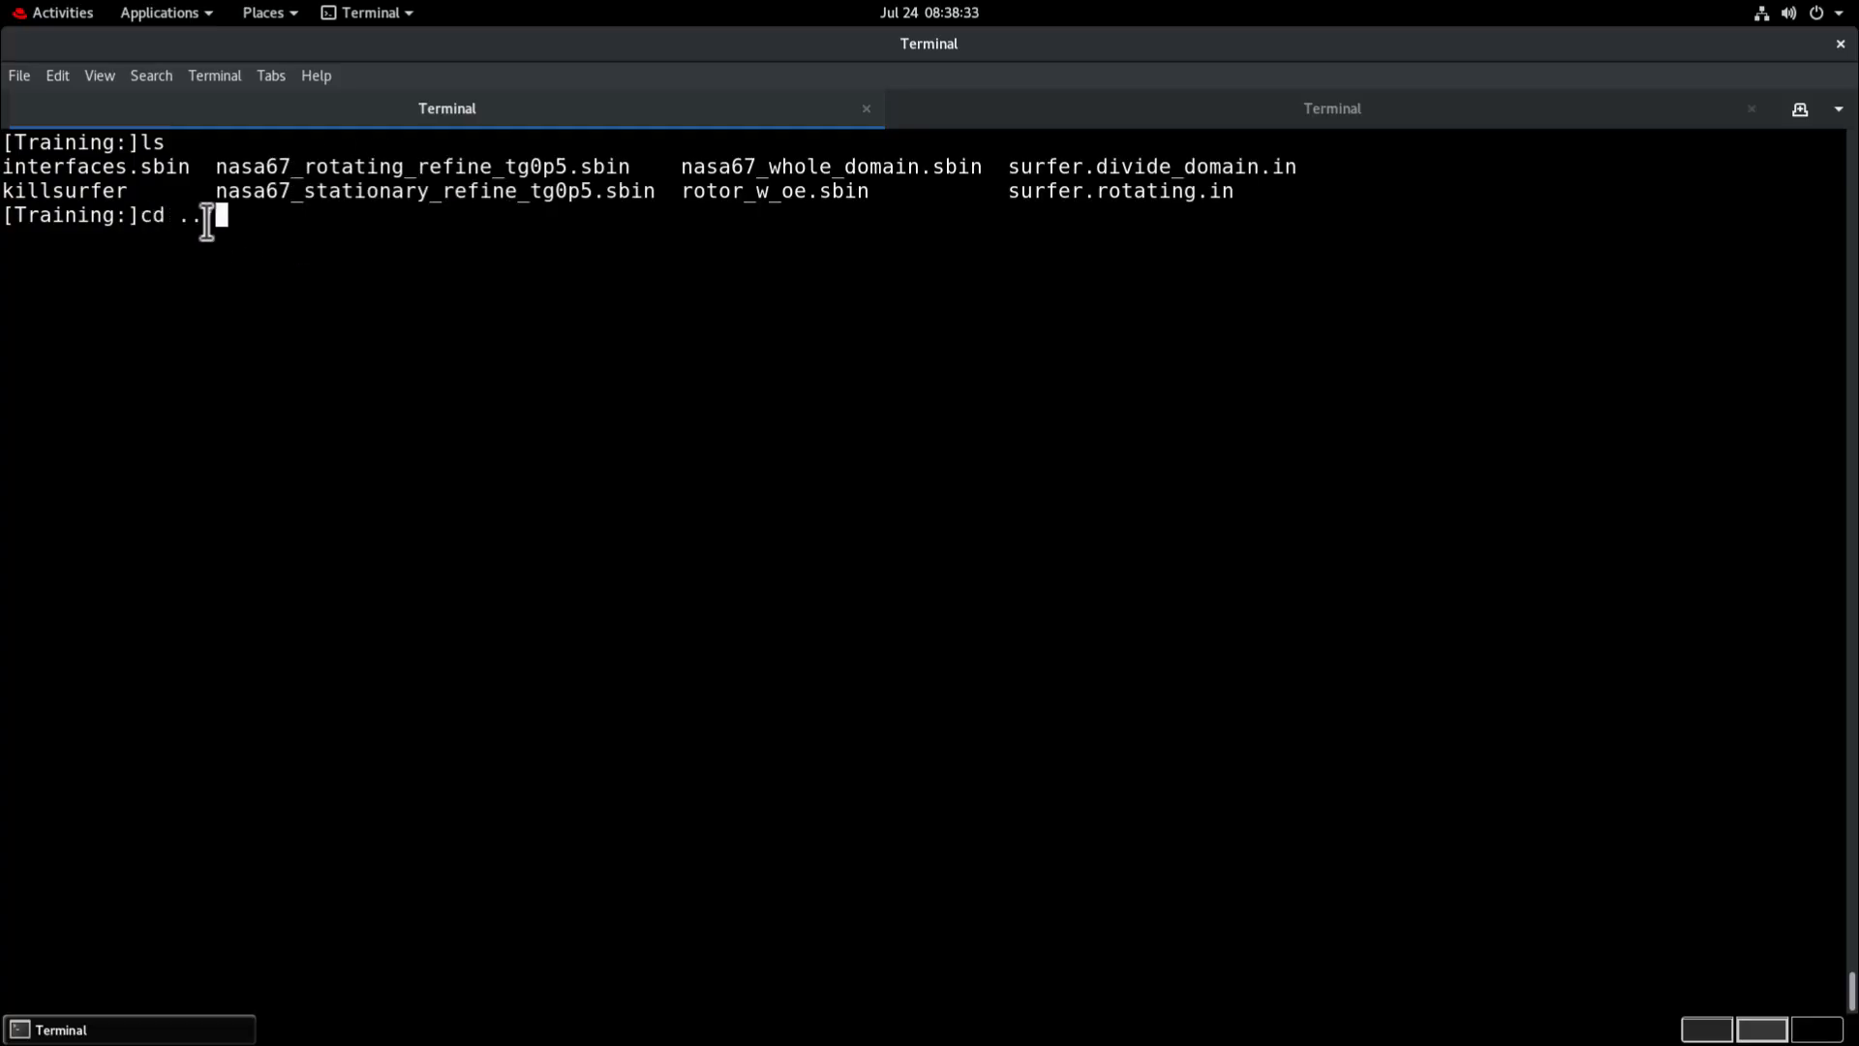
pyautogui.write('stitch/')
pyautogui.press('Return')
pyautogui.write('ls')
pyautogui.press('Return')
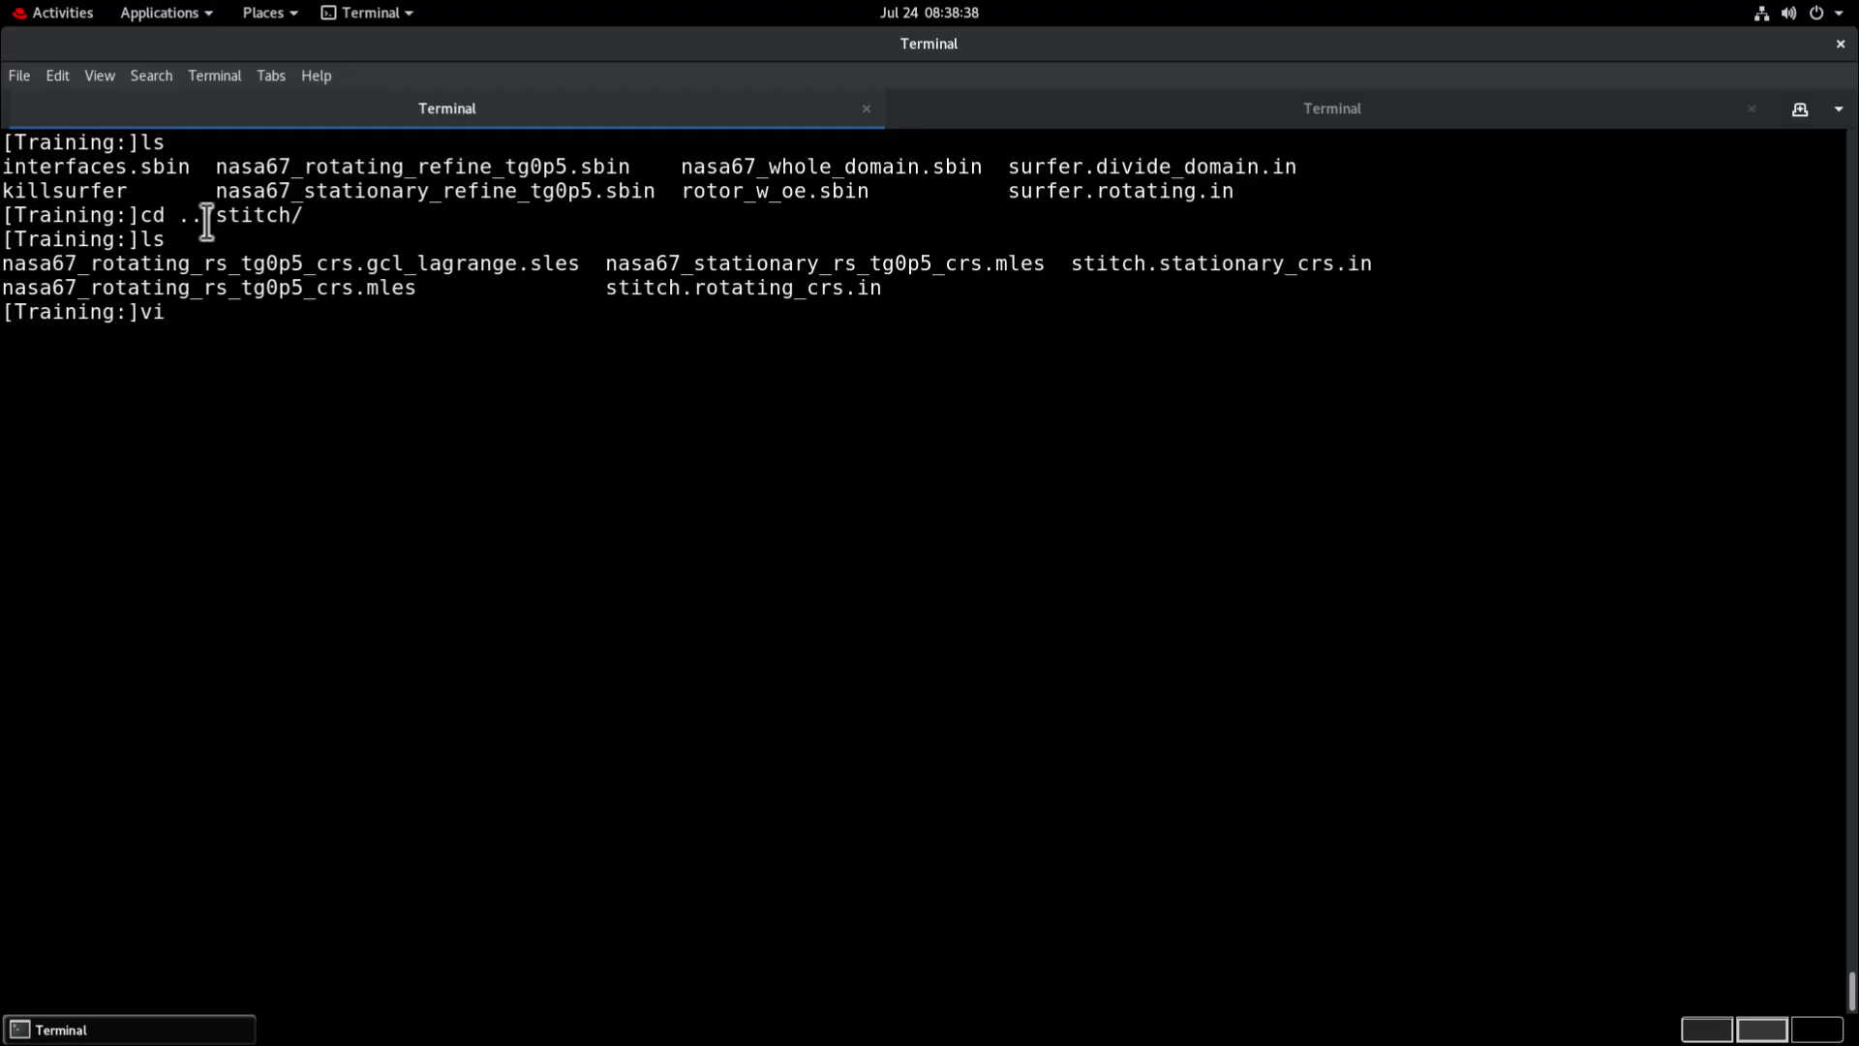
# Open stitch.rotating_crs.in in vi and review its PART NAME rotor line with the rotating surface path and INTERFACE ZONE slide_z0,slide_z1.
pyautogui.write('vi st')
pyautogui.press('Tab')
pyautogui.press('Tab')
pyautogui.write('itch.r')
pyautogui.press('Tab')
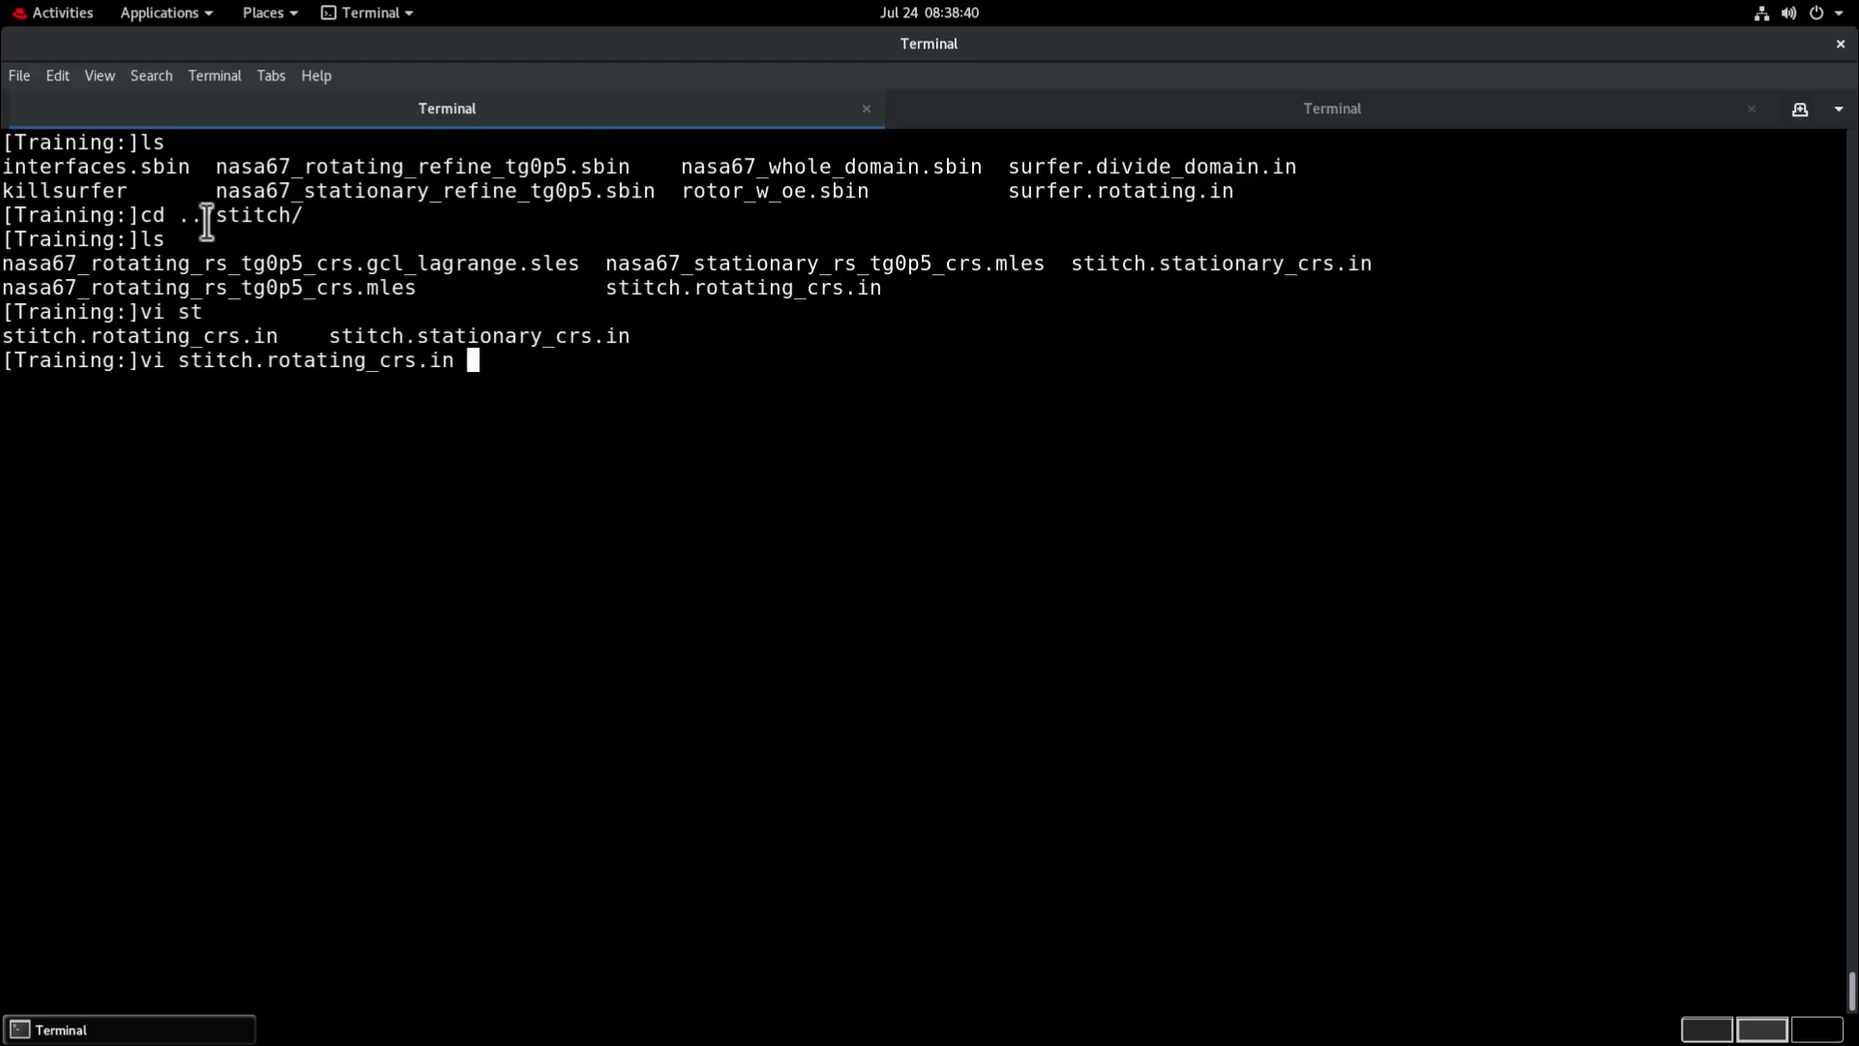
pyautogui.press('Return')
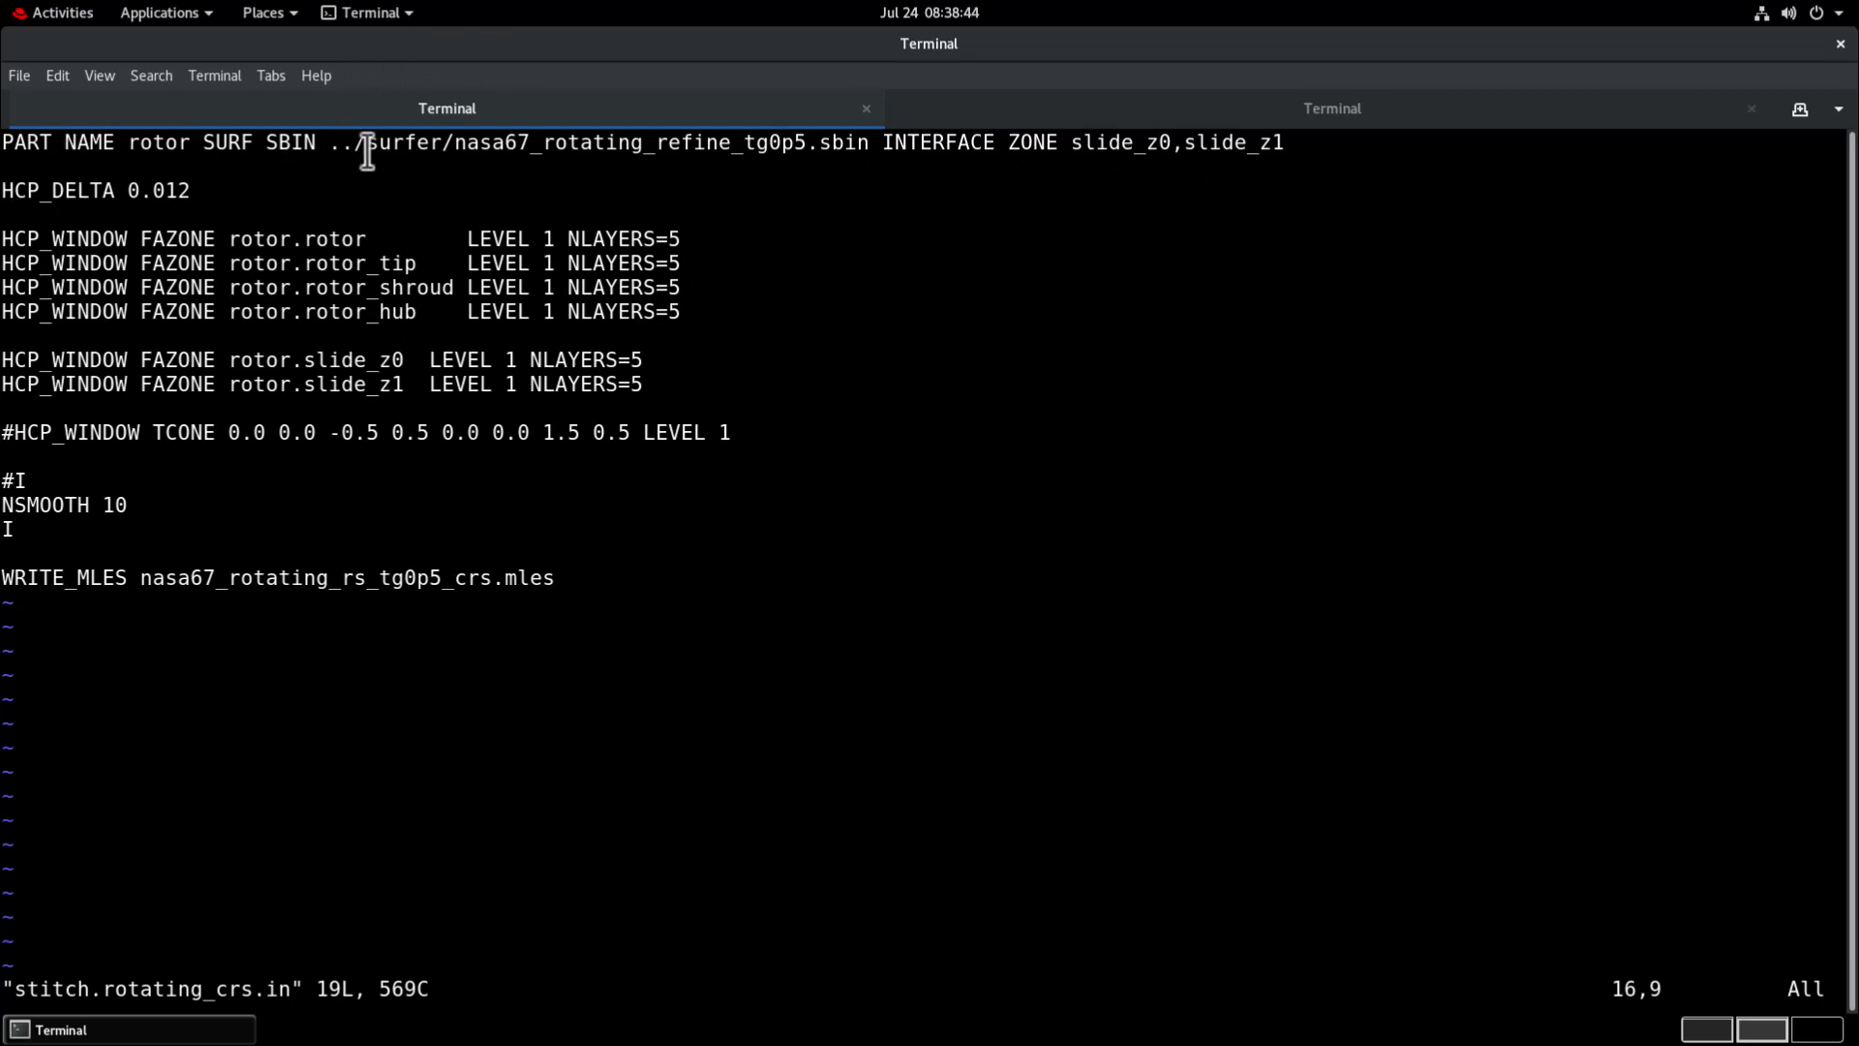
pyautogui.moveTo(354, 143); pyautogui.dragTo(1281, 147)
pyautogui.click(881, 145)
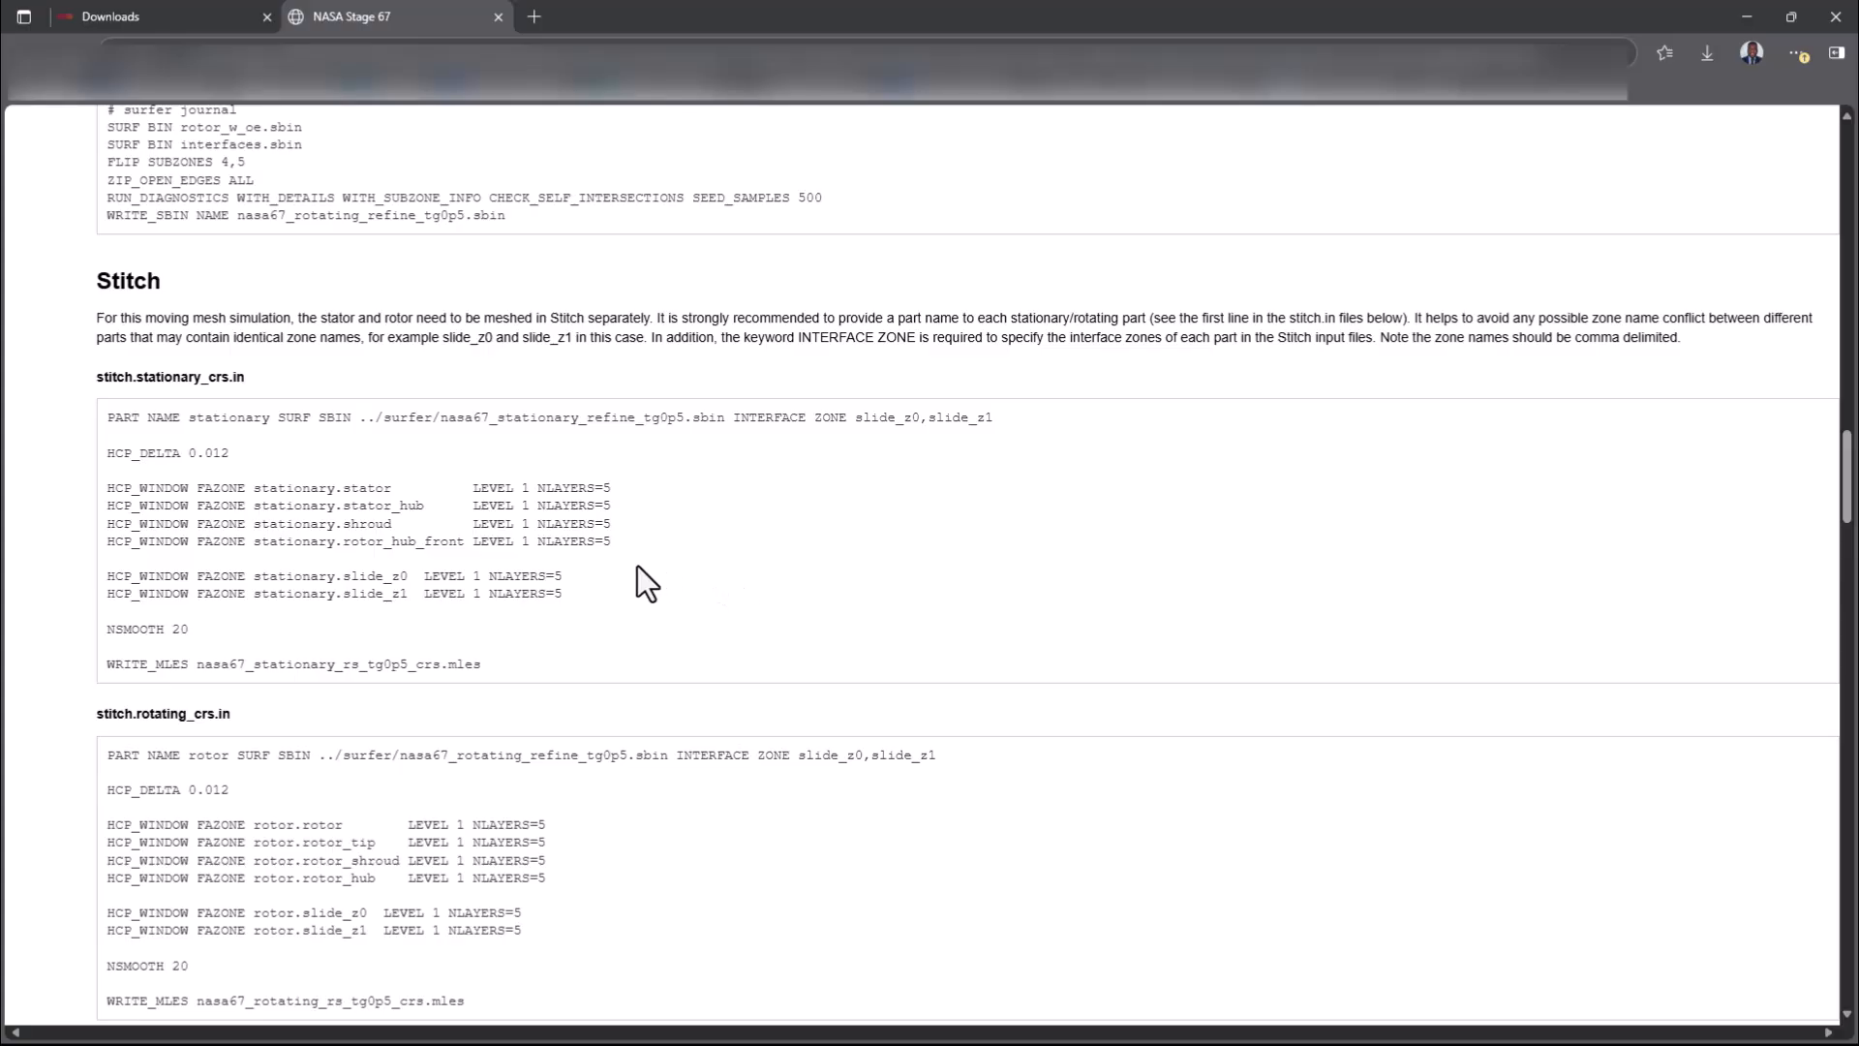
# Look through the Surfer, Stitch and Charles sections of the NASA Stage 67 tutorial page in the browser.
pyautogui.scroll(15, 639, 581)
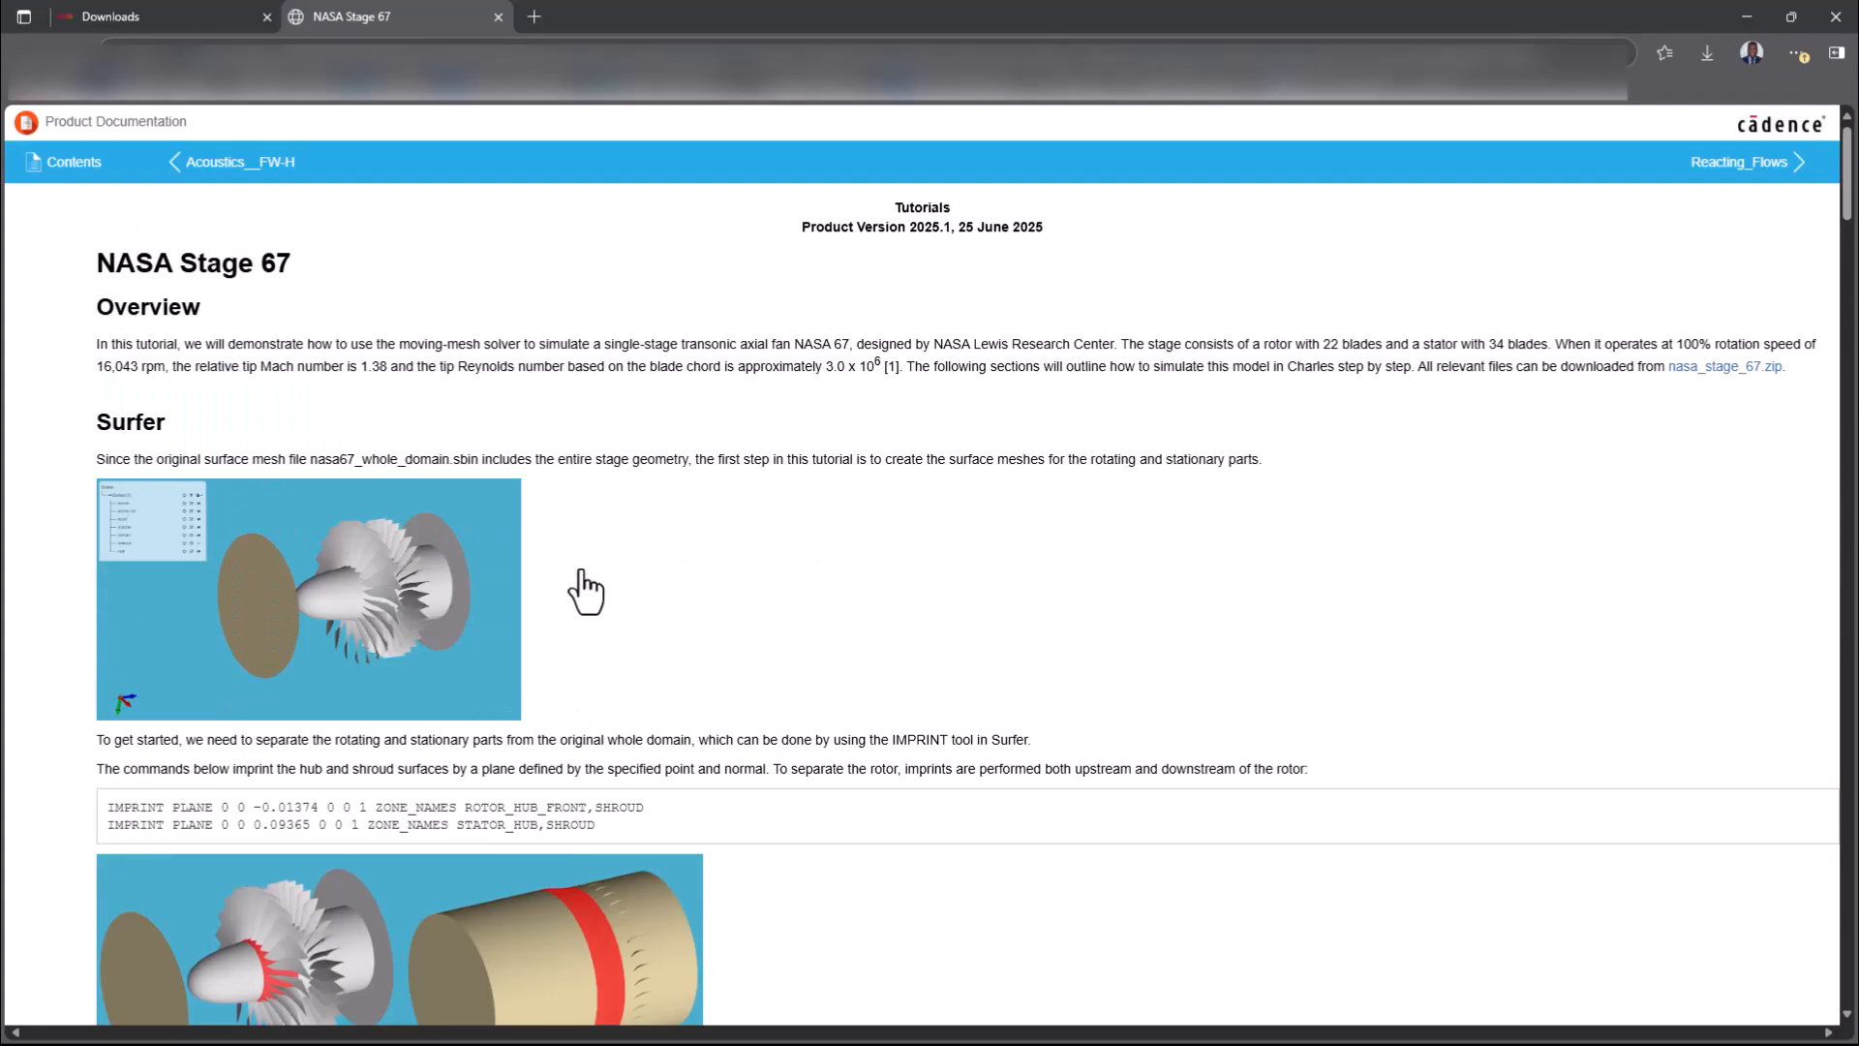
pyautogui.scroll(-15, 581, 618)
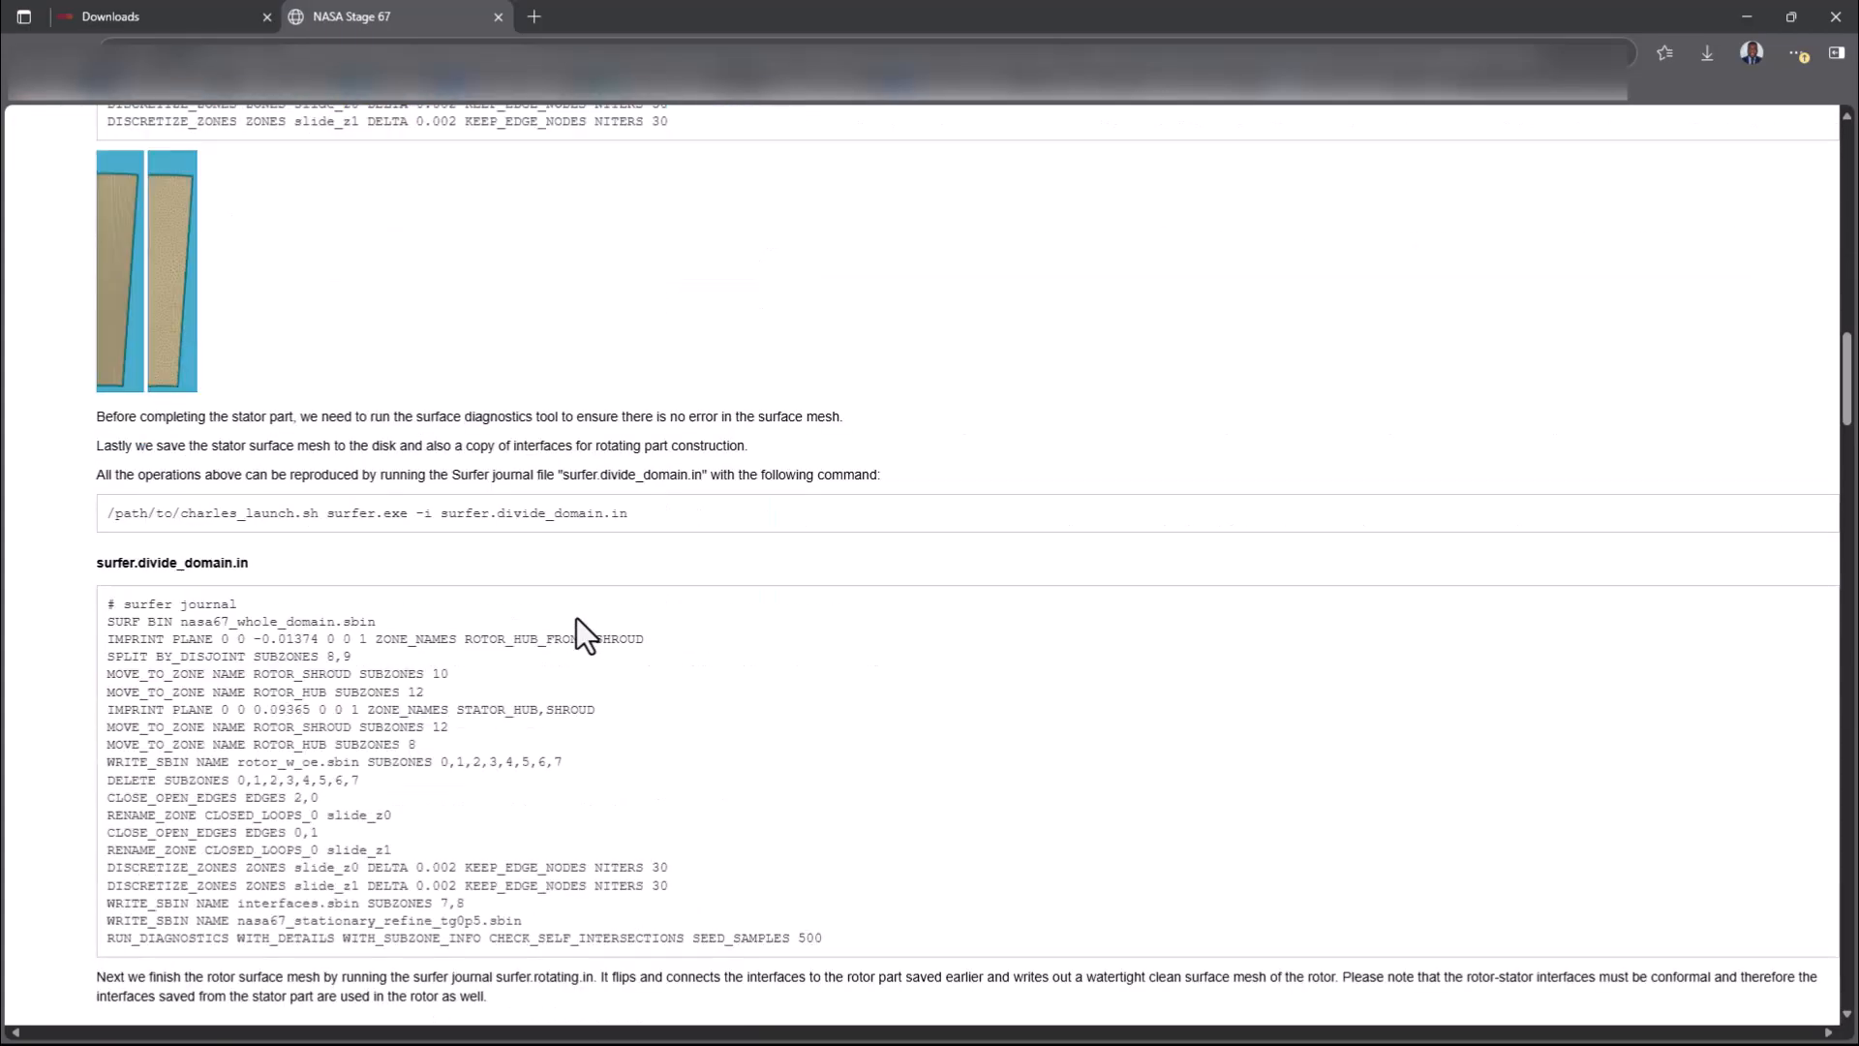
pyautogui.scroll(-1, 577, 618)
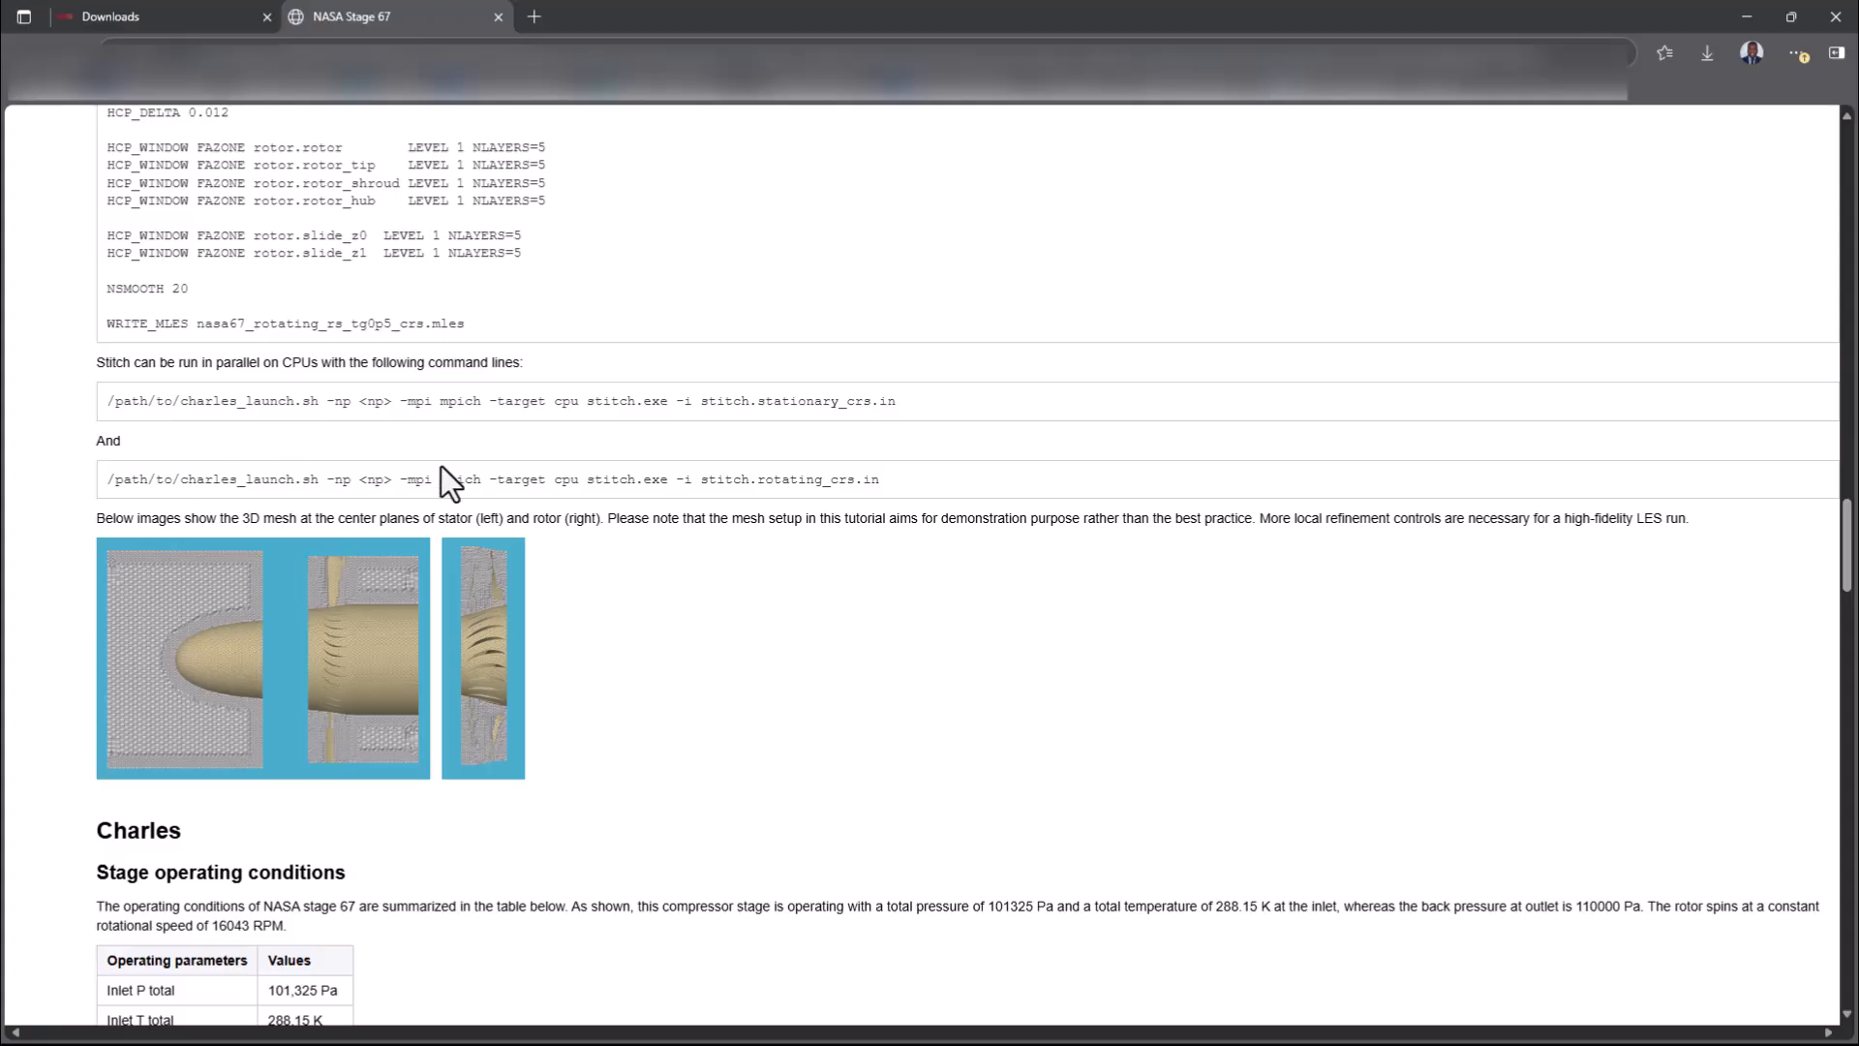
pyautogui.scroll(-20, 287, 632)
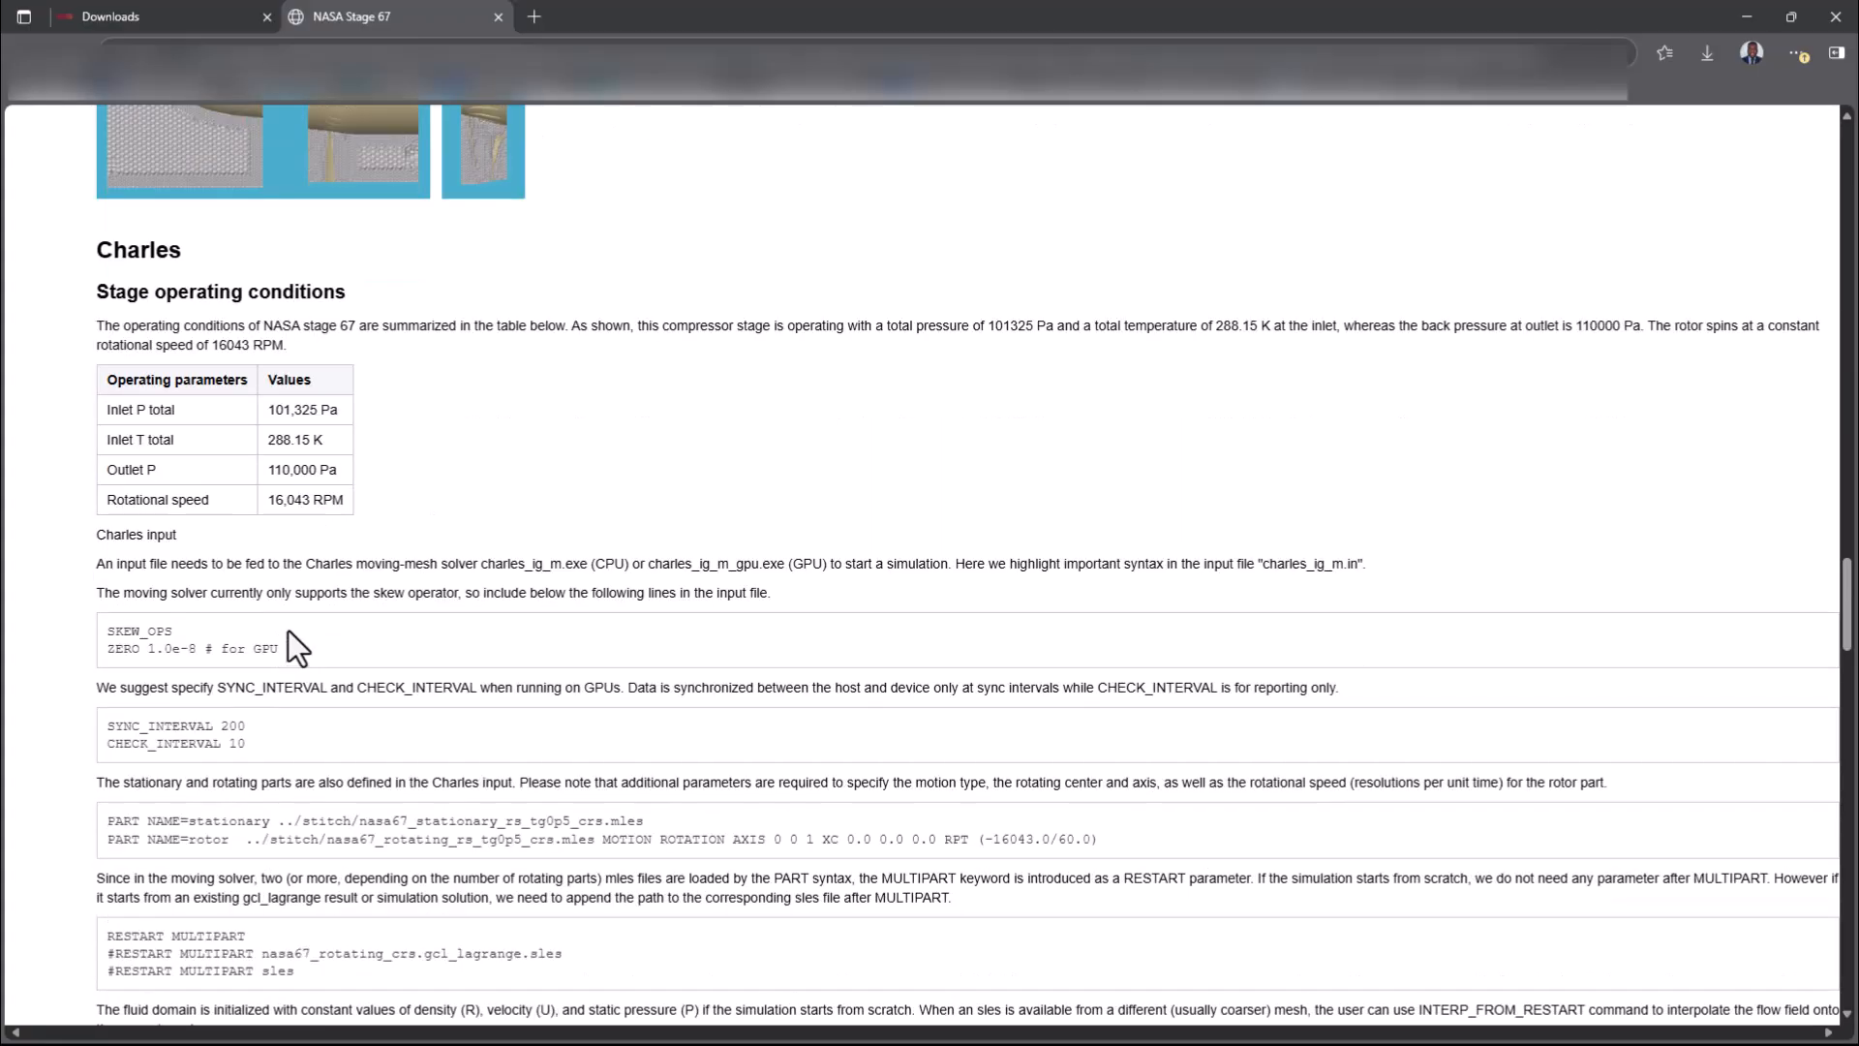
pyautogui.scroll(-2, 287, 629)
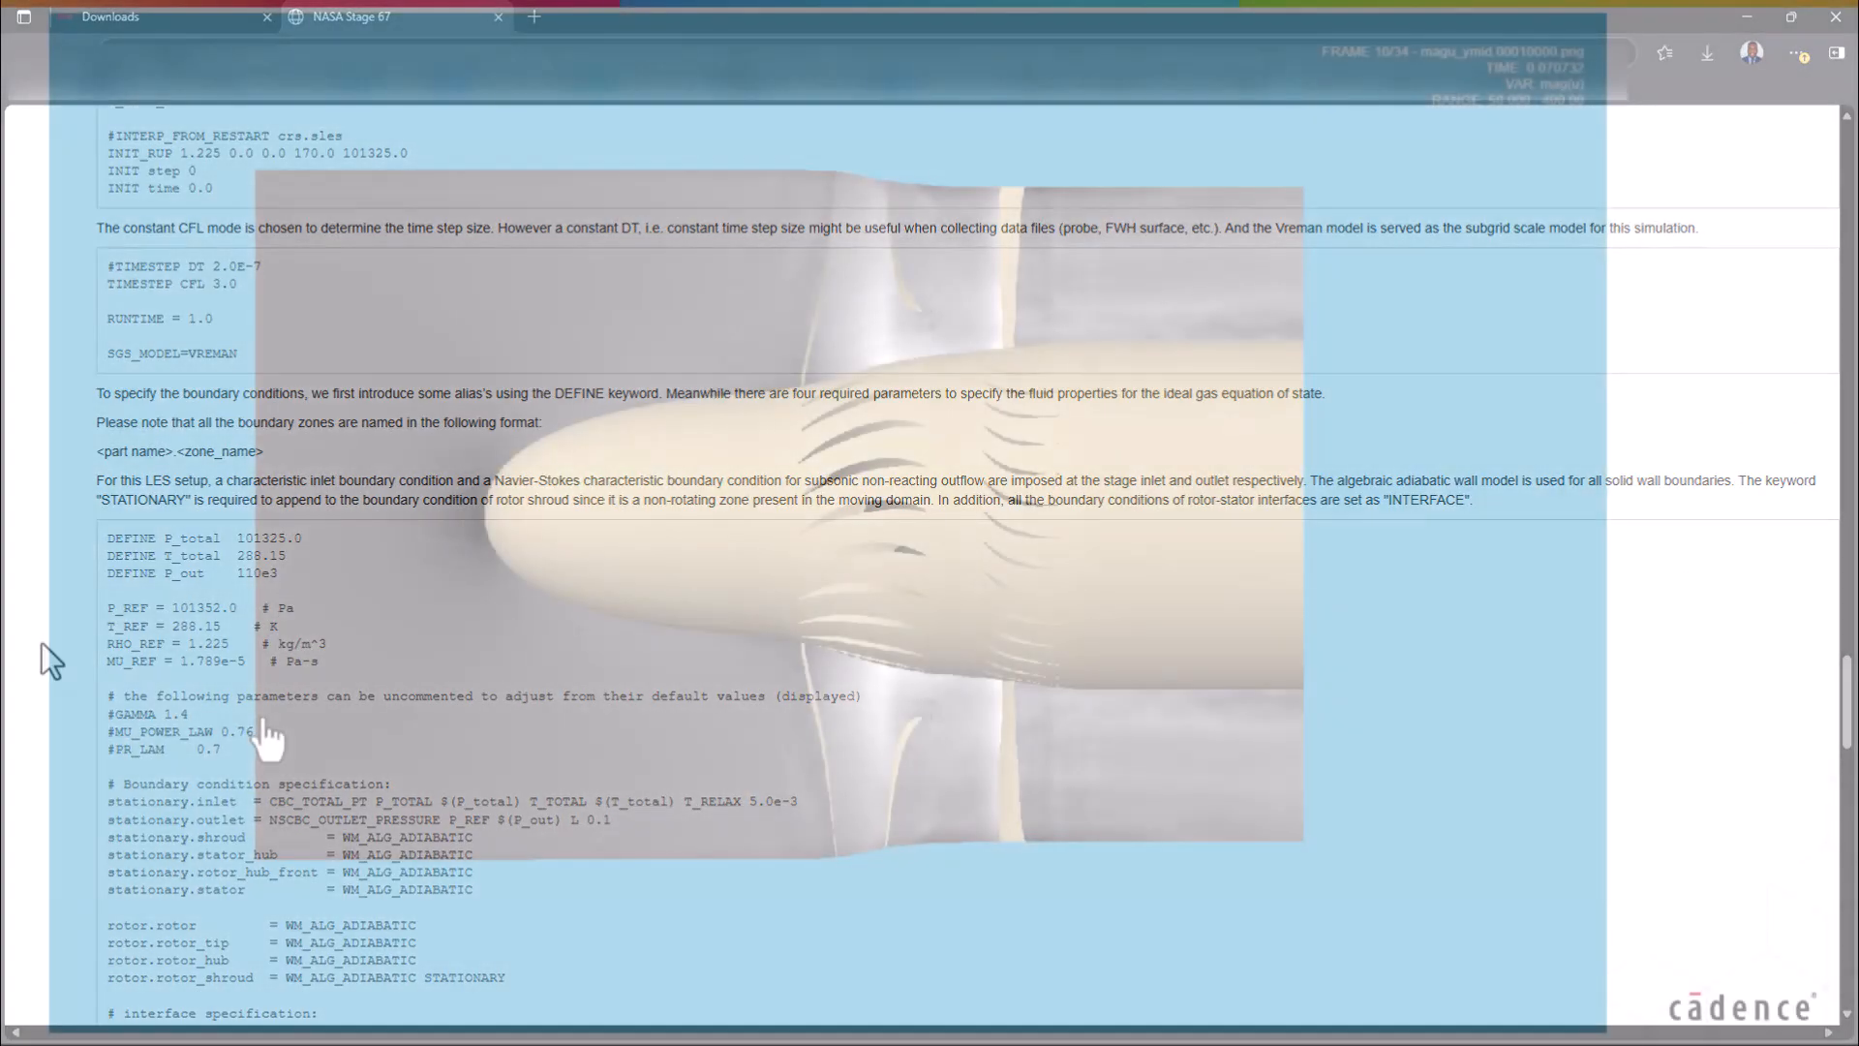